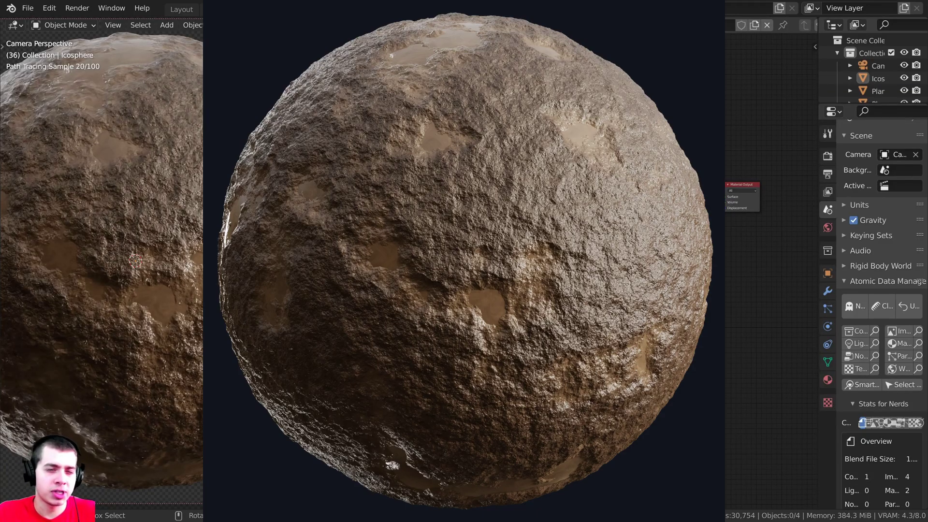
Examine the mud sphere's rough surface and smooth puddles up close in the rendered camera view
scroll(181, 160, up, 6)
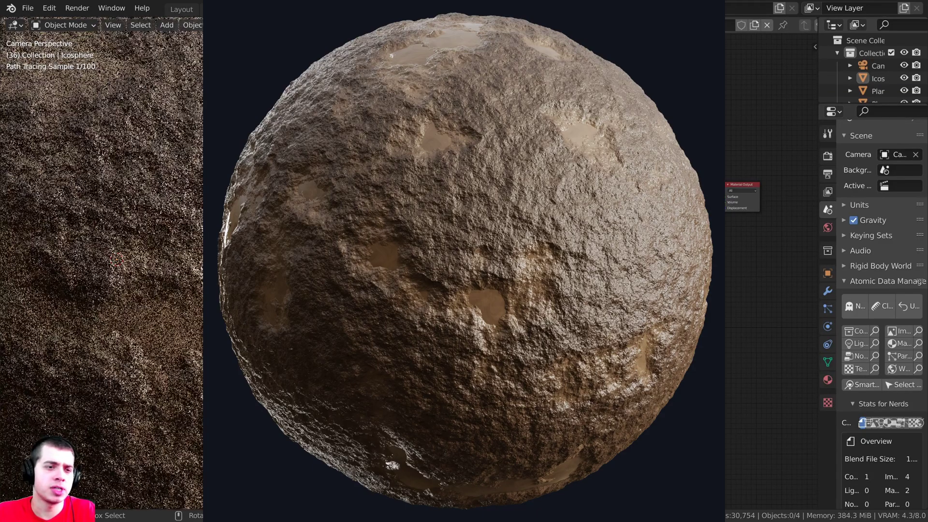
scroll(181, 160, down, 4)
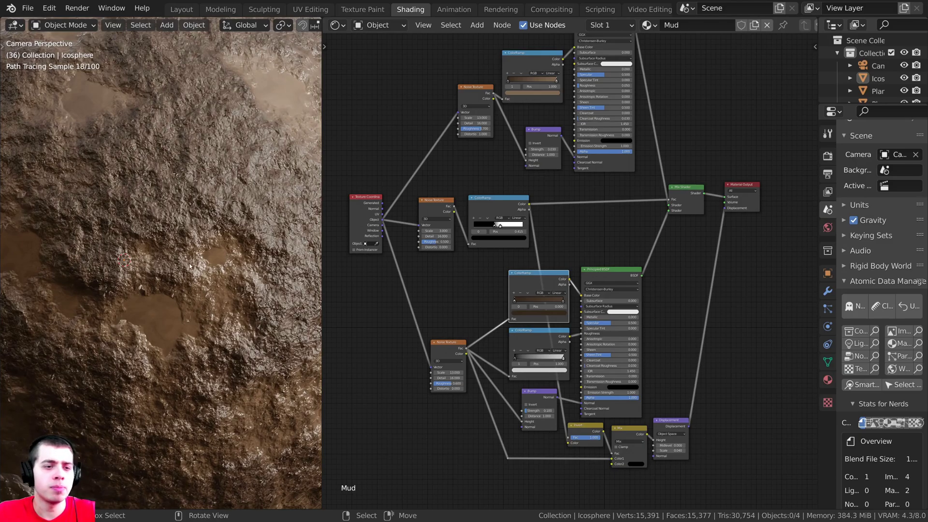
scroll(164, 307, up, 3)
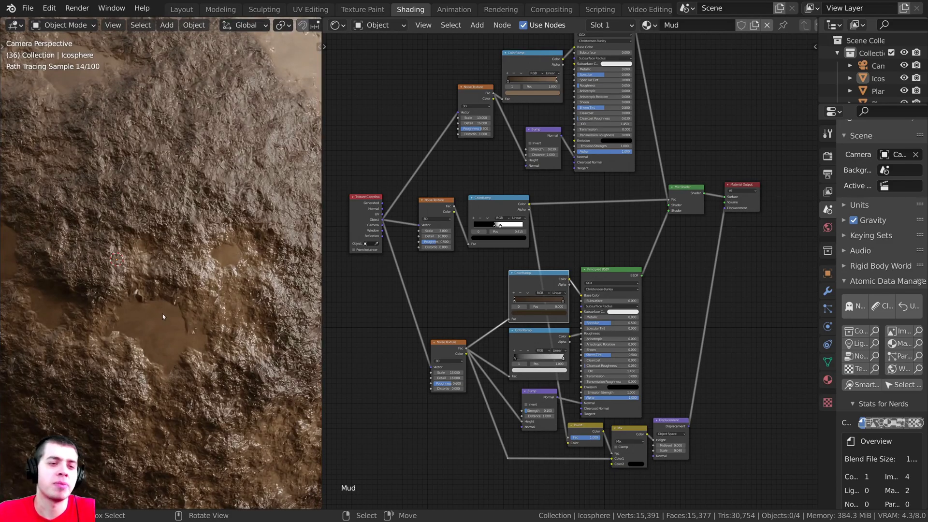
scroll(167, 300, down, 4)
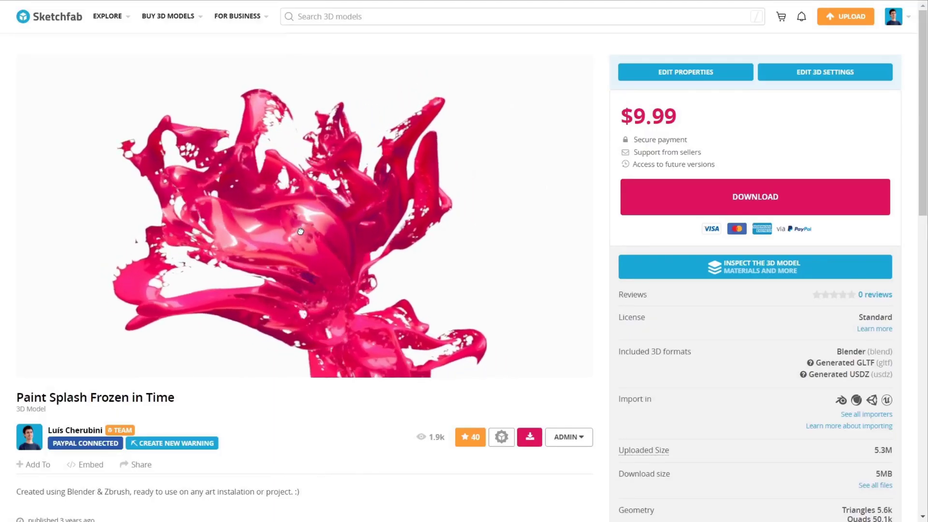
drag(321, 228, 346, 223)
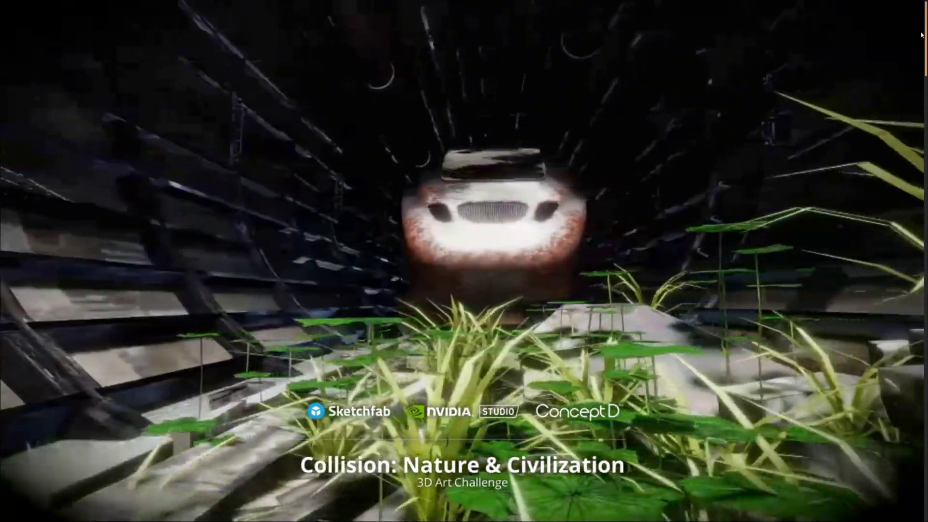
drag(925, 39, 925, 435)
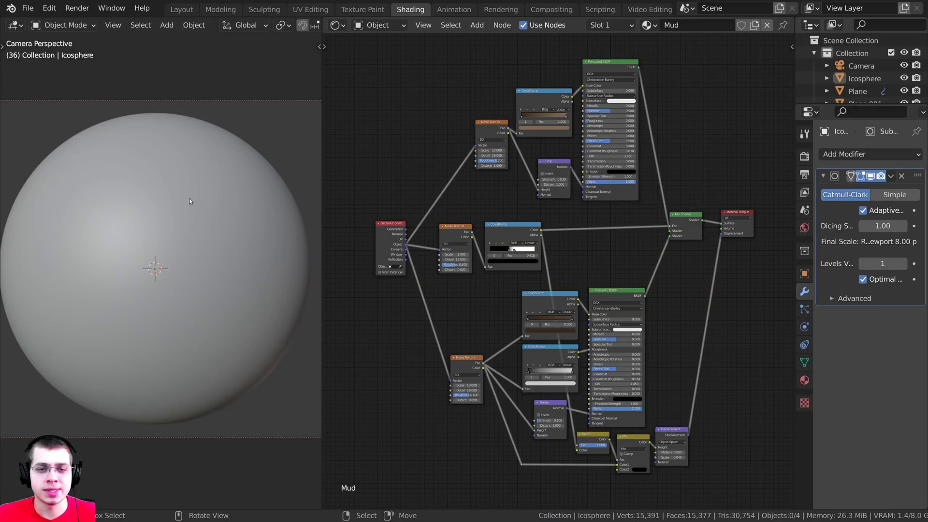
Add an ico sphere with 5 subdivisions and a 1 m radius at the world origin
middle_drag(54, 163, 88, 177)
key(ctrl+space)
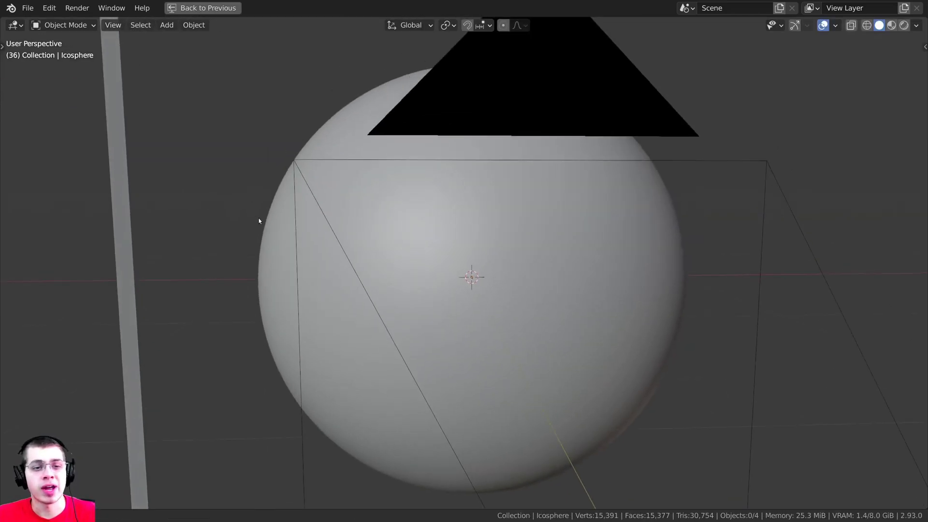
scroll(335, 212, down, 4)
middle_drag(334, 215, 456, 200)
key(shift+a)
mouse_move(425, 143)
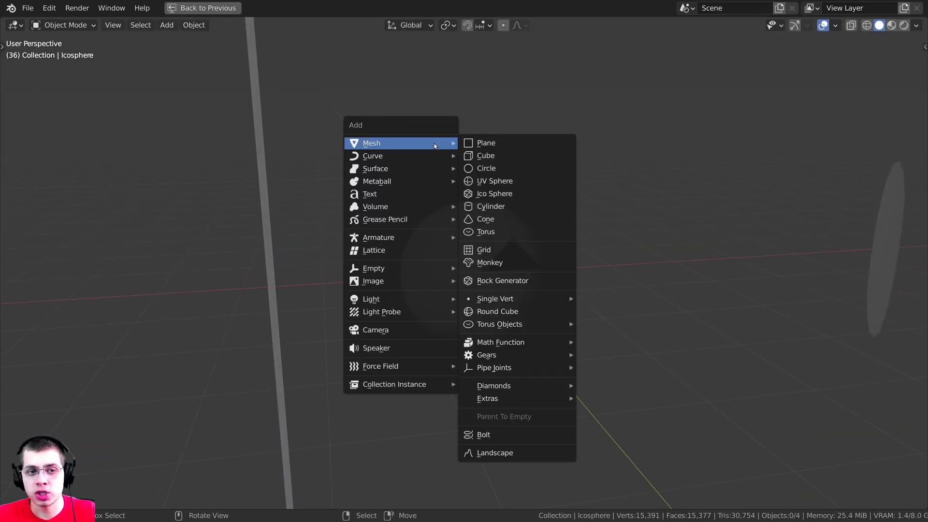
click(503, 195)
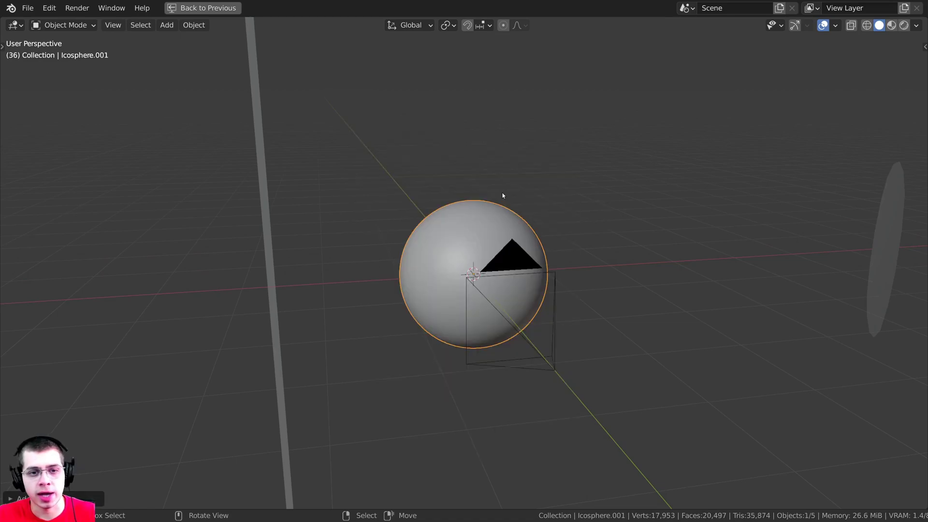
click(29, 499)
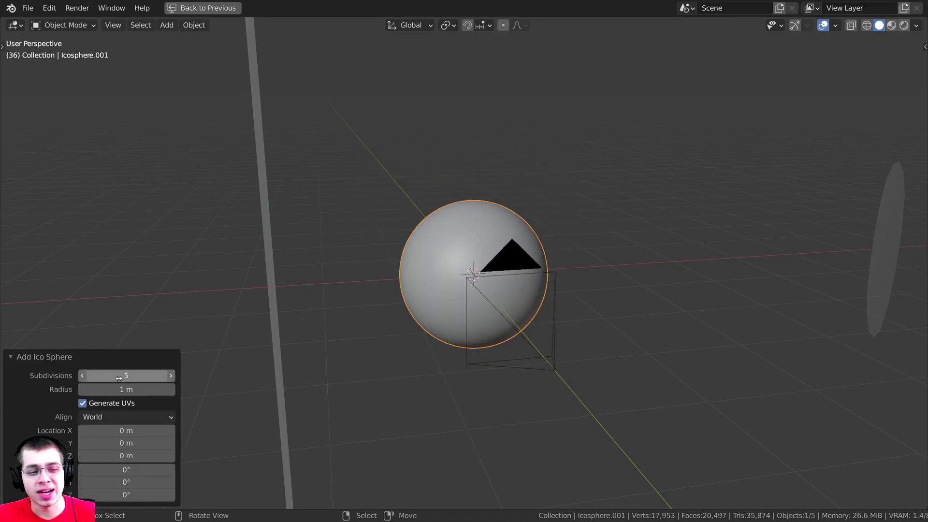
click(47, 359)
Move the added ico sphere about 1.2 m along the X axis and delete it
key(g)
key(x)
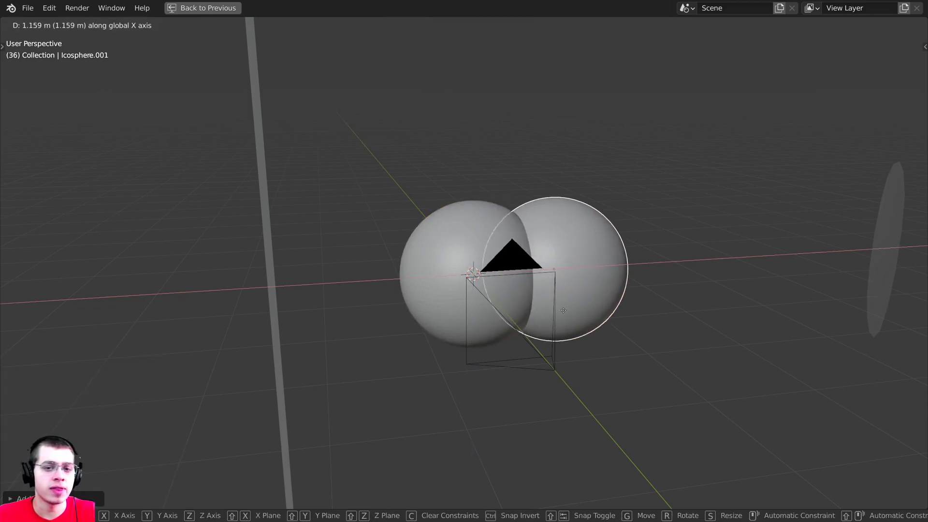
click(568, 314)
shift+middle_drag(547, 315, 481, 335)
key(Tab)
key(Tab)
key(Delete)
Inspect the original sphere's mesh topology in Edit Mode and return to Object Mode
click(457, 254)
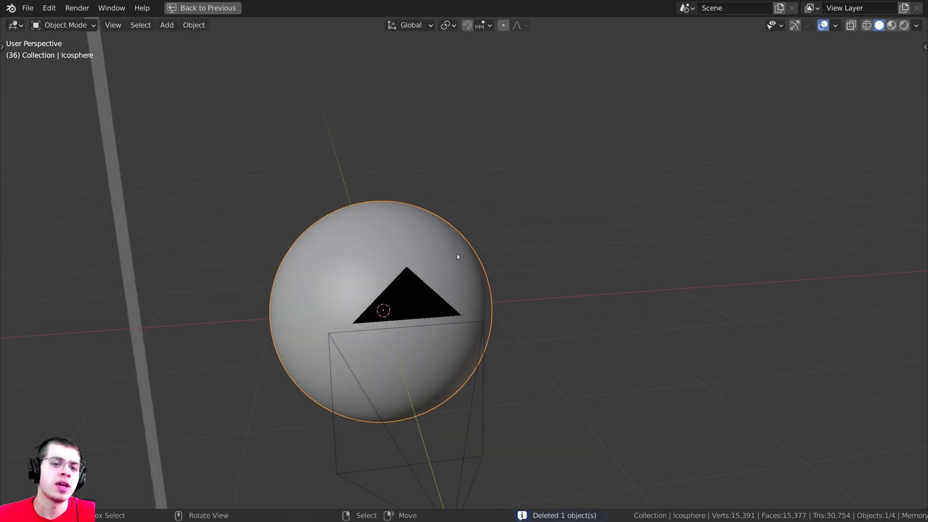
scroll(422, 237, up, 6)
right_click(412, 209)
key(Tab)
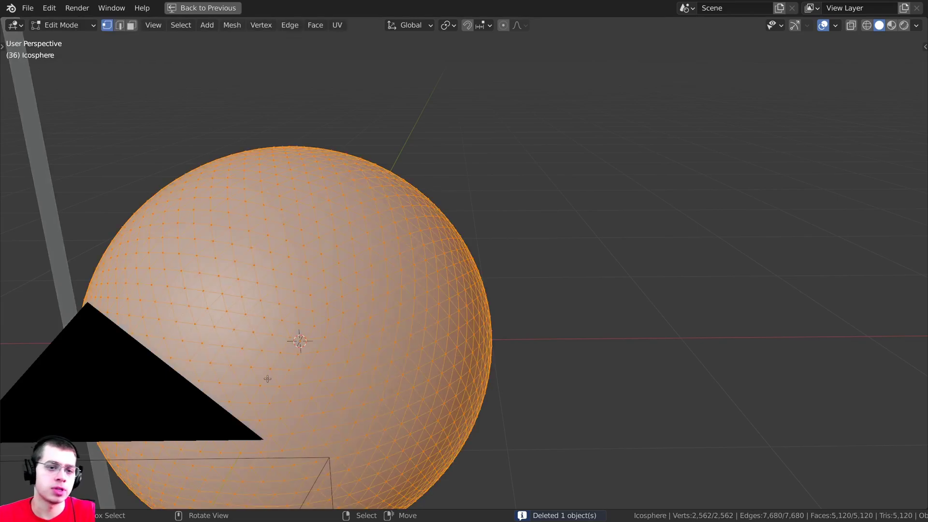
key(Tab)
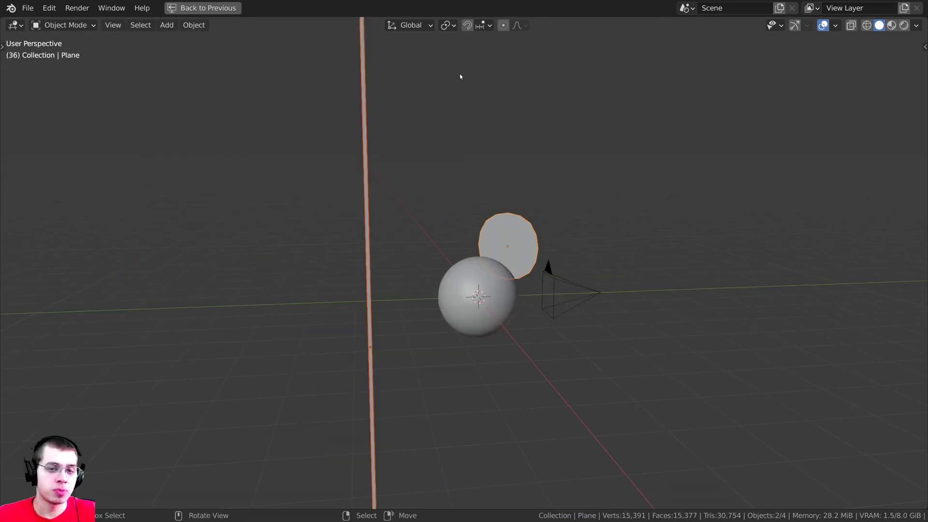
Inspect the two light objects around the sphere, selecting the tall plane and the round plane in turn
key(shift+a)
mouse_move(460, 76)
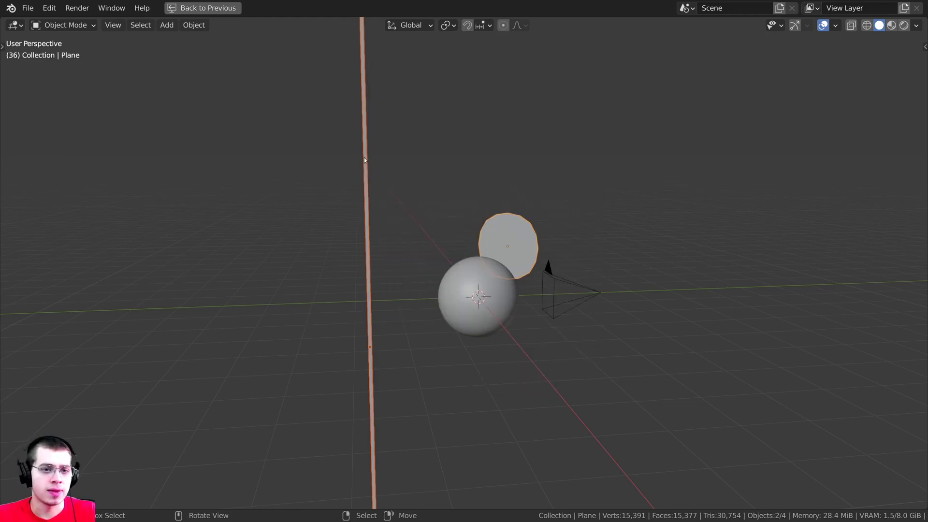
click(365, 159)
middle_drag(414, 295, 621, 253)
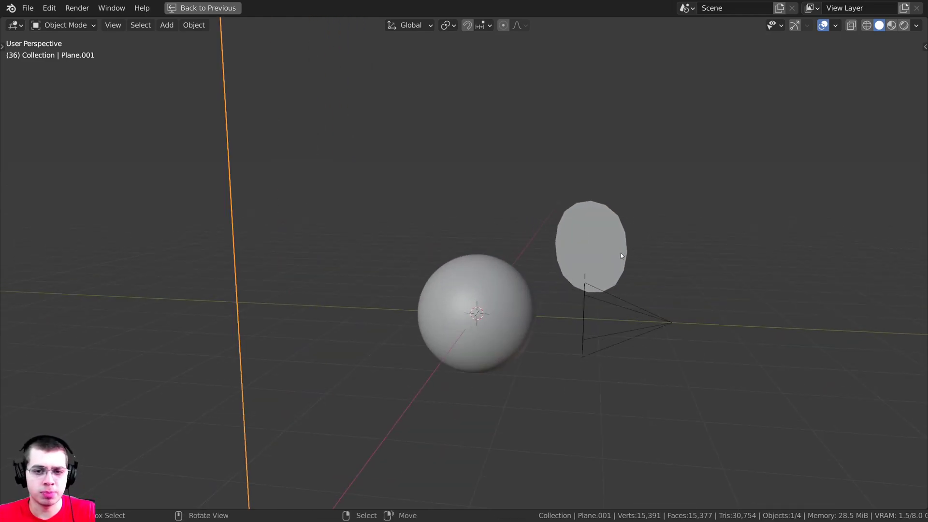
click(608, 258)
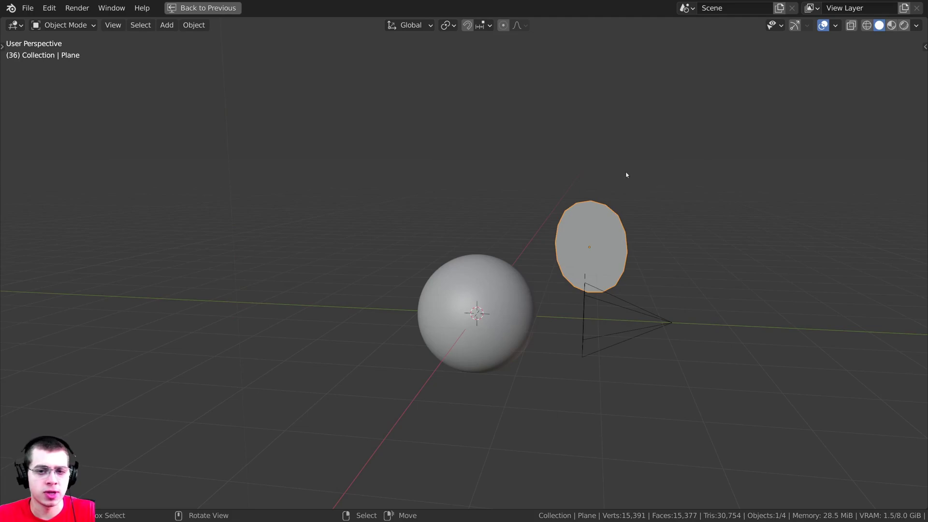
Examine the round light's Emission material nodes and its lighting on the sphere in the rendered camera view
key(ctrl+space)
scroll(694, 238, up, 5)
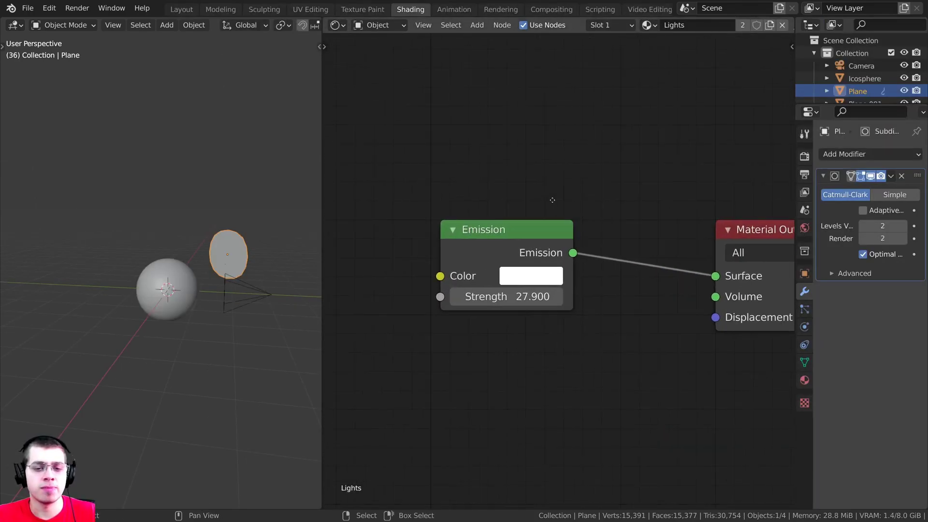
key(KP_0)
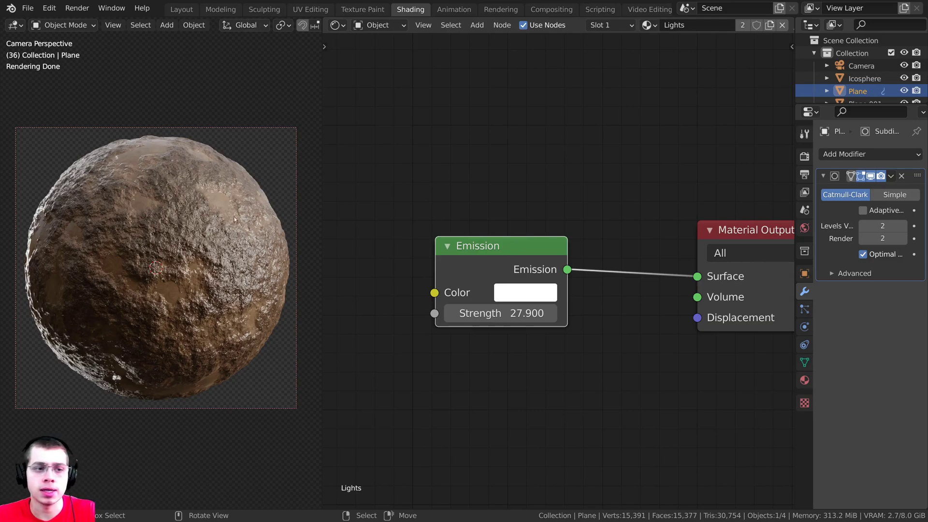
middle_drag(630, 226, 589, 229)
drag(452, 252, 467, 256)
scroll(632, 246, down, 2)
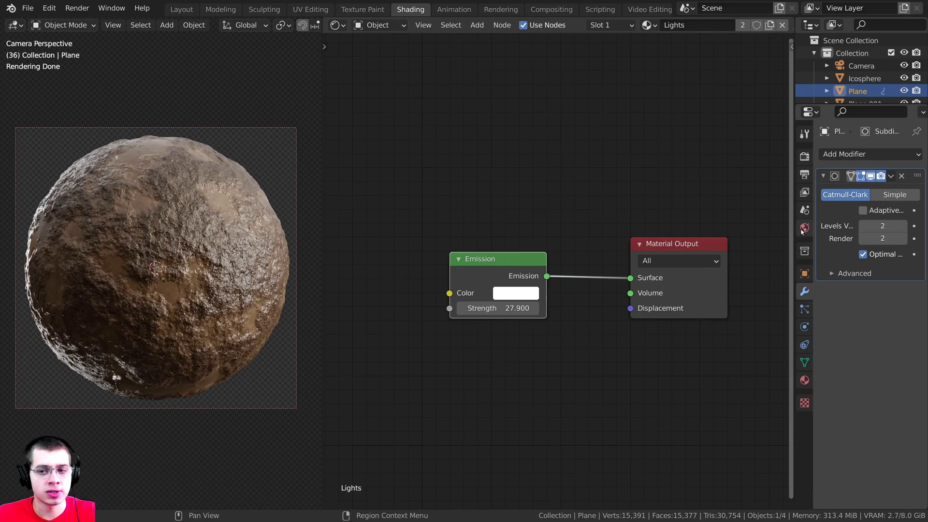
Review the World surface settings with the environment HDR image used as the background color
click(804, 228)
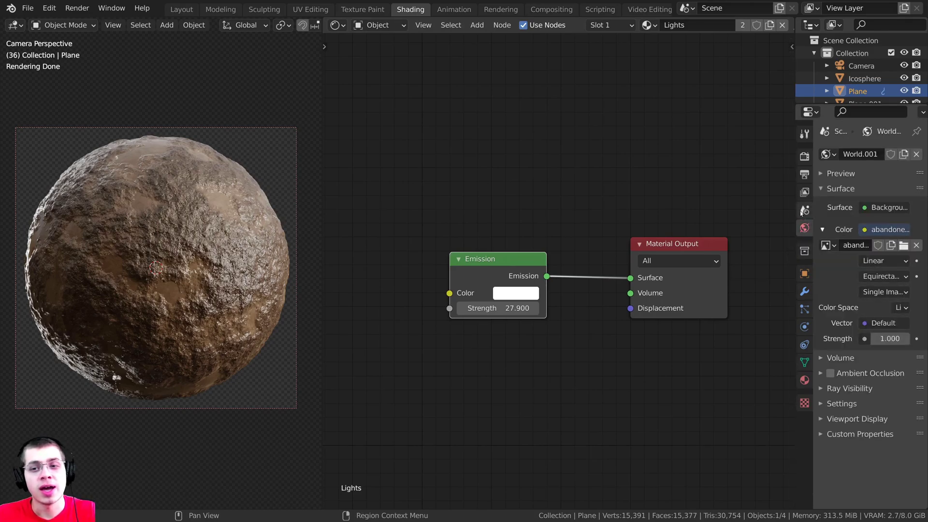
drag(795, 203, 645, 218)
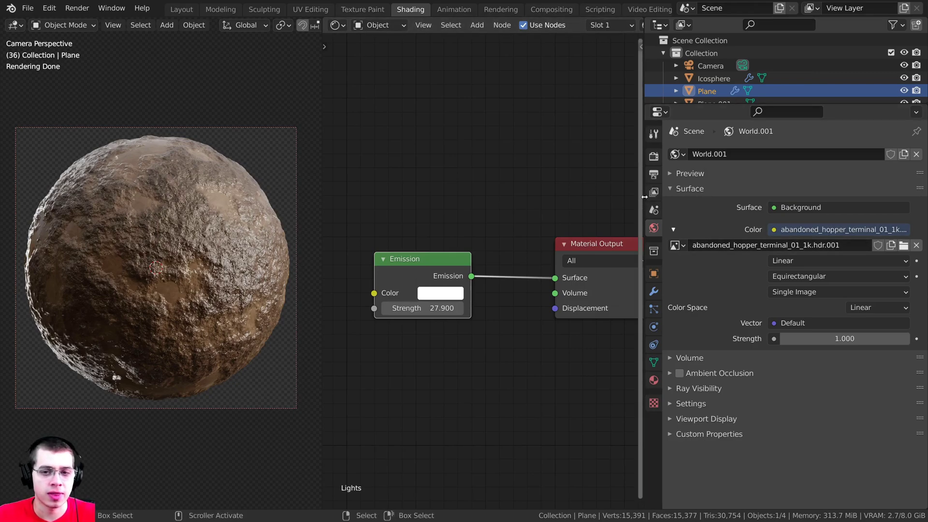
drag(644, 196, 797, 198)
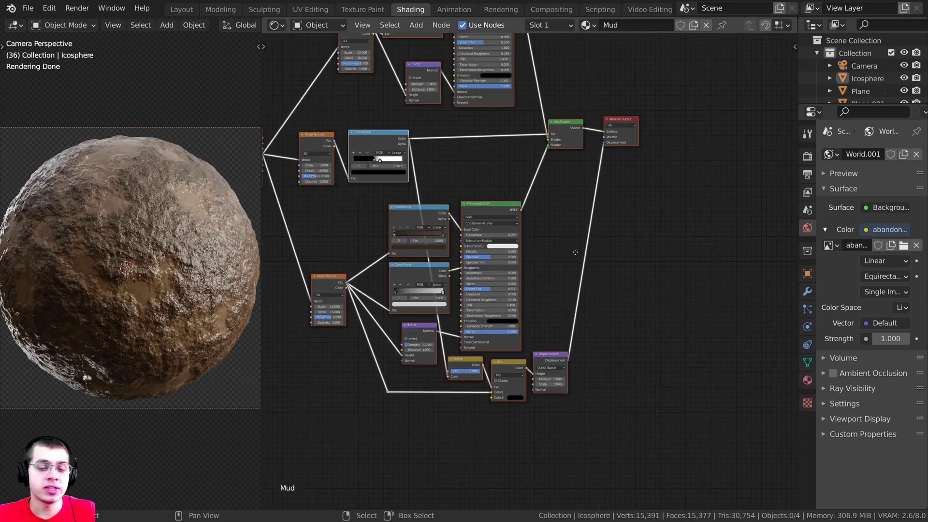
Examine the Mud material's Displacement node and its link to the Material Output, nudging the node slightly
scroll(549, 280, up, 4)
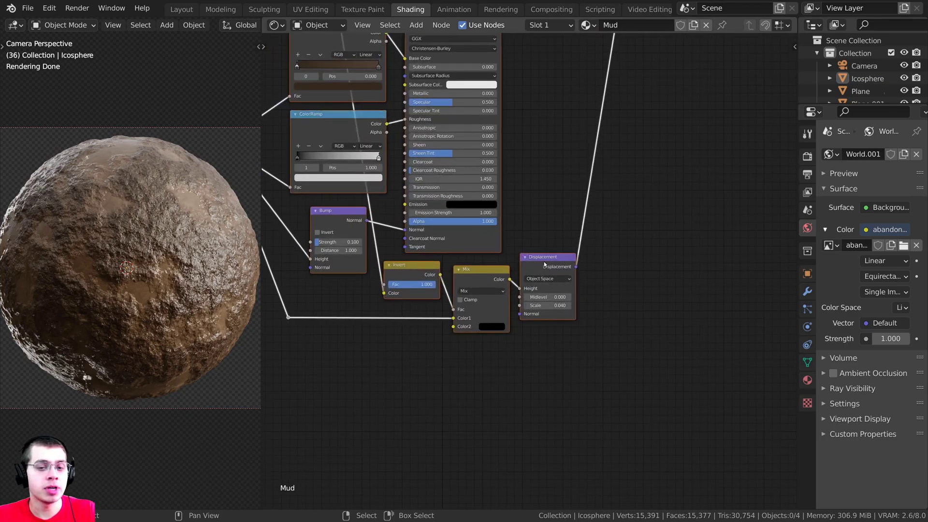
click(544, 262)
drag(543, 261, 555, 247)
scroll(558, 193, down, 4)
middle_drag(559, 81, 529, 242)
drag(527, 401, 526, 388)
middle_drag(523, 355, 526, 346)
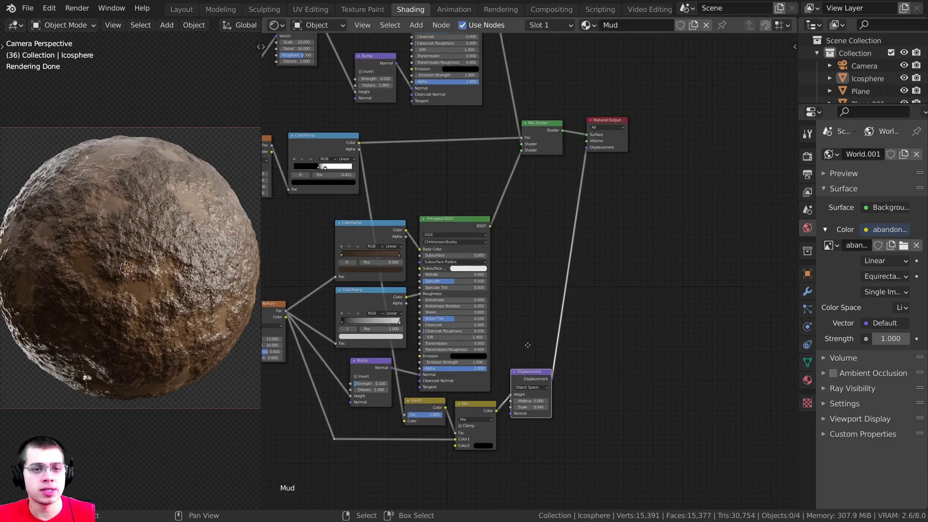
scroll(556, 275, up, 2)
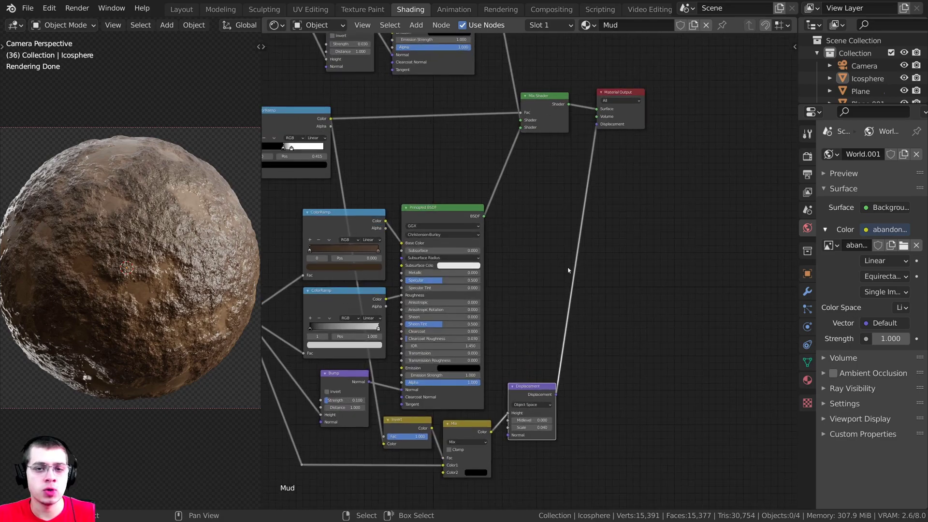
Switch the render engine to Eevee and inspect the mud sphere from several angles and through the camera
click(807, 156)
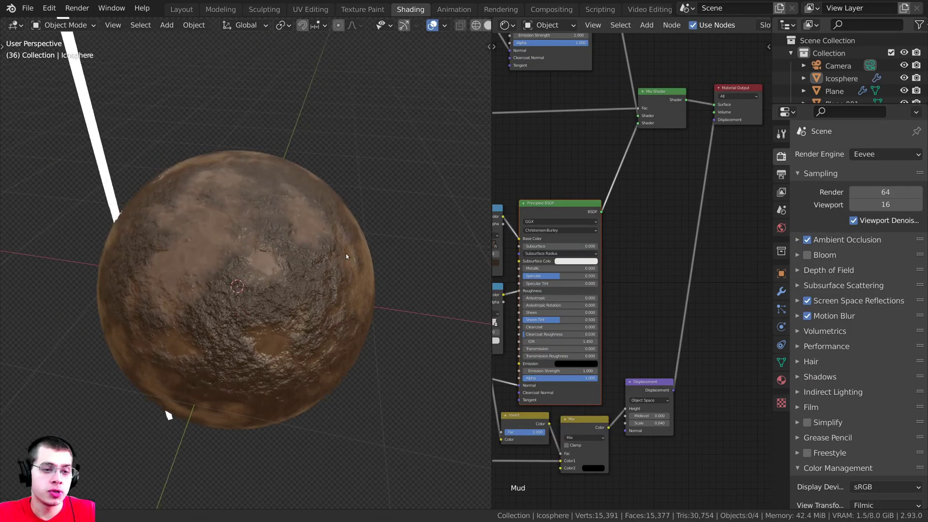
middle_drag(346, 256, 416, 203)
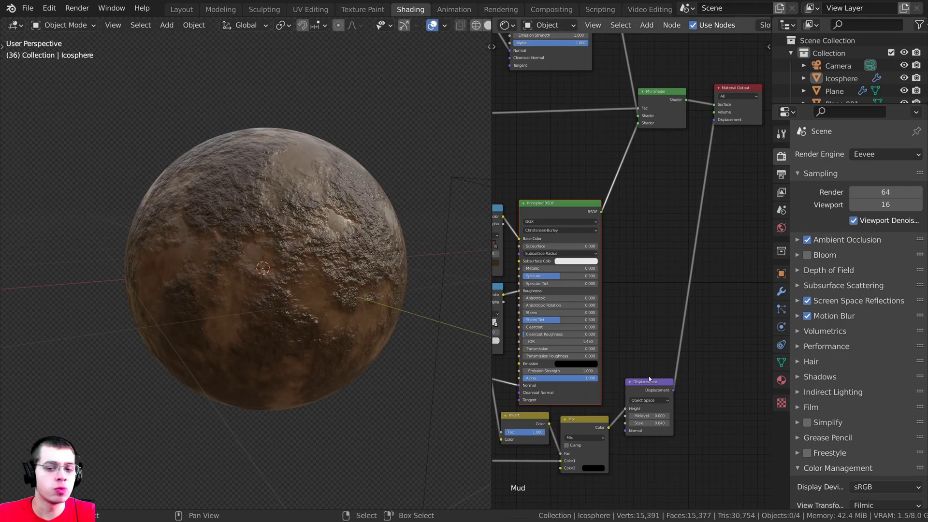
drag(649, 379, 655, 362)
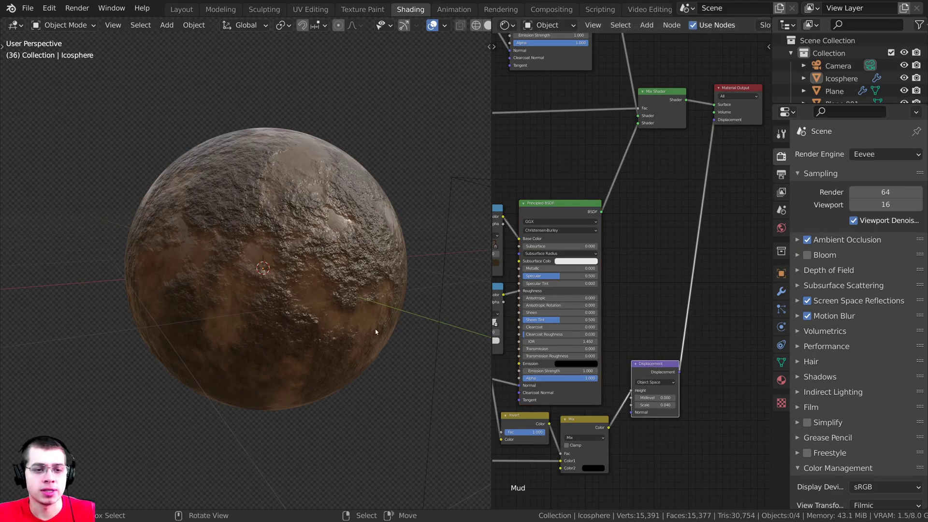
scroll(375, 331, up, 2)
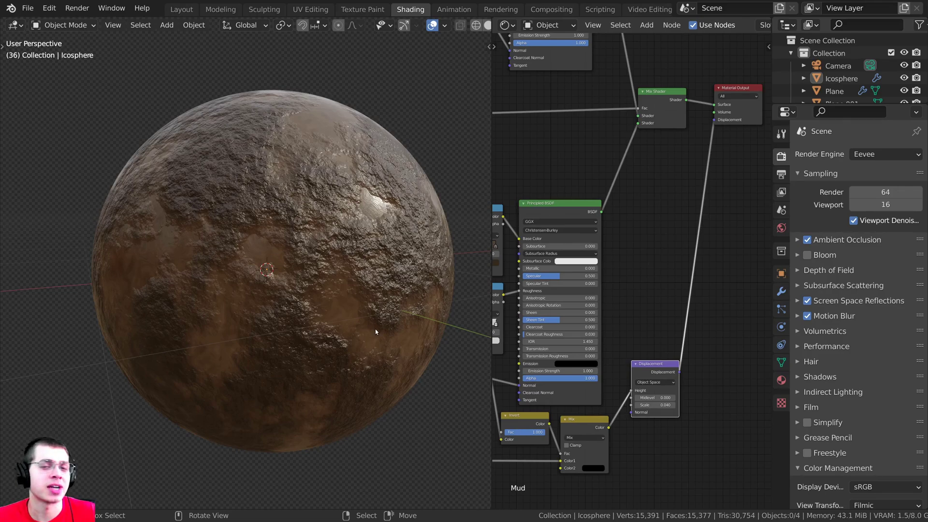
key(KP_0)
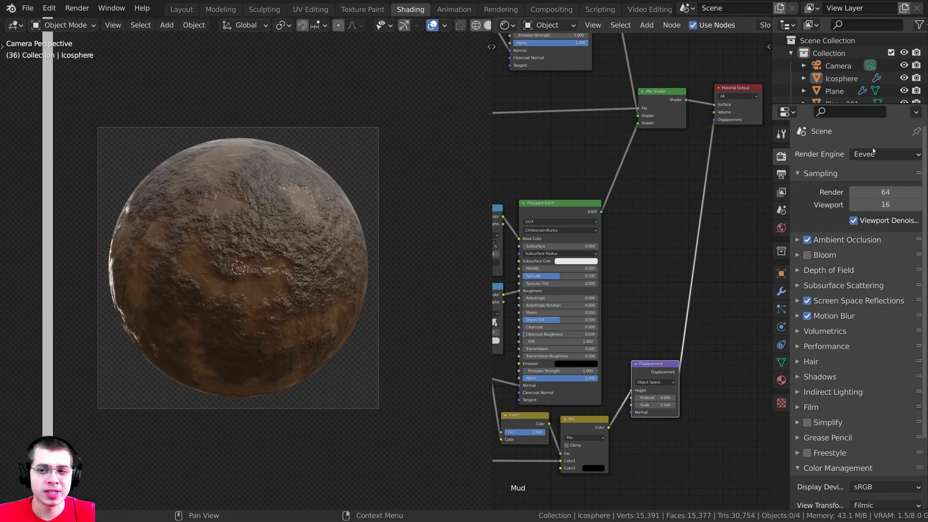
Set the render engine to Cycles and view the displaced mud sphere through the camera
click(876, 157)
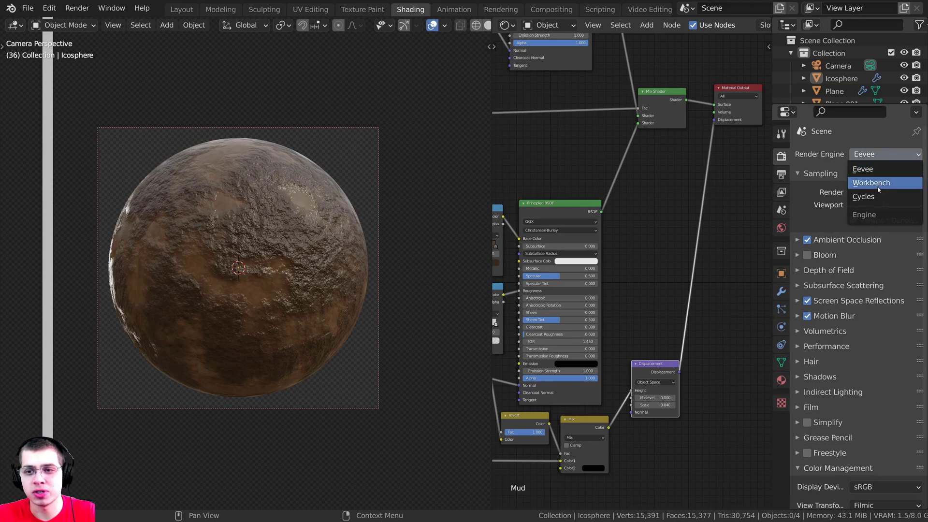
click(865, 196)
scroll(182, 394, down, 1)
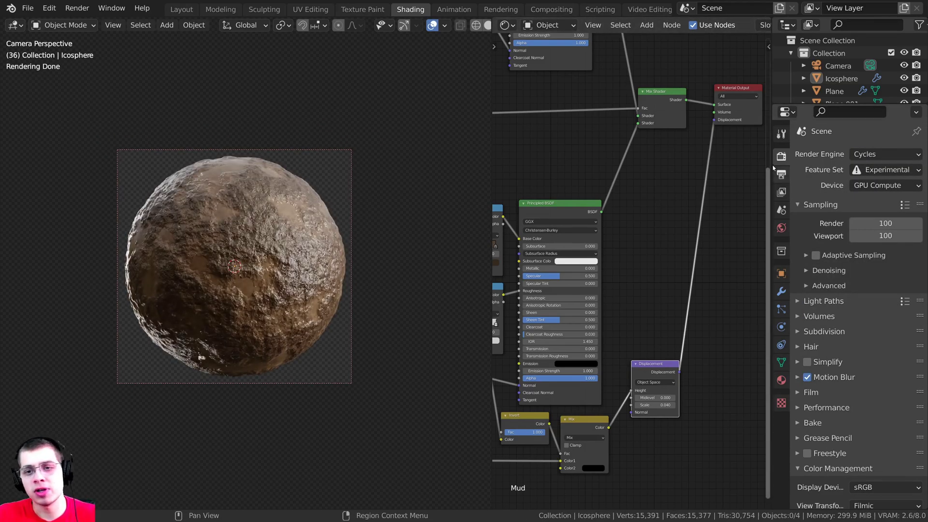
Review the render engine and Feature Set options for the scene, keeping Cycles and Experimental
drag(769, 165, 757, 165)
click(873, 153)
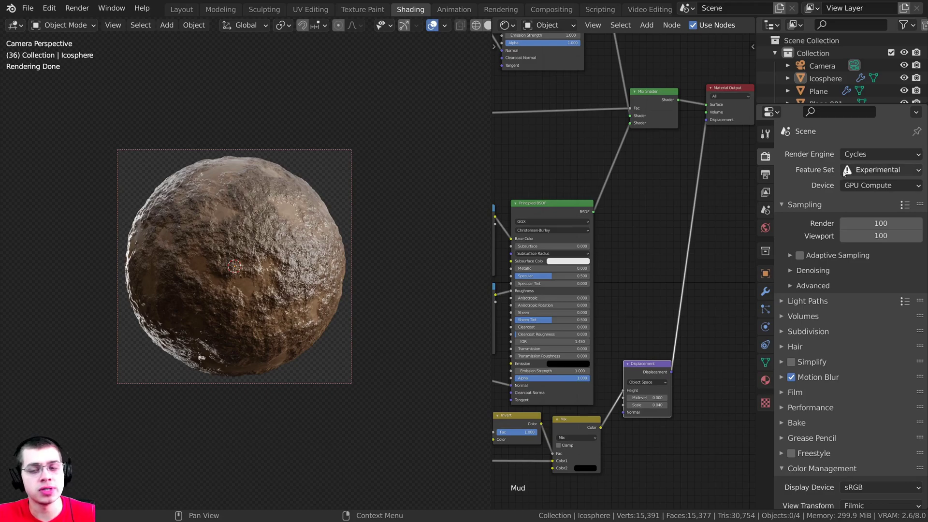
click(865, 171)
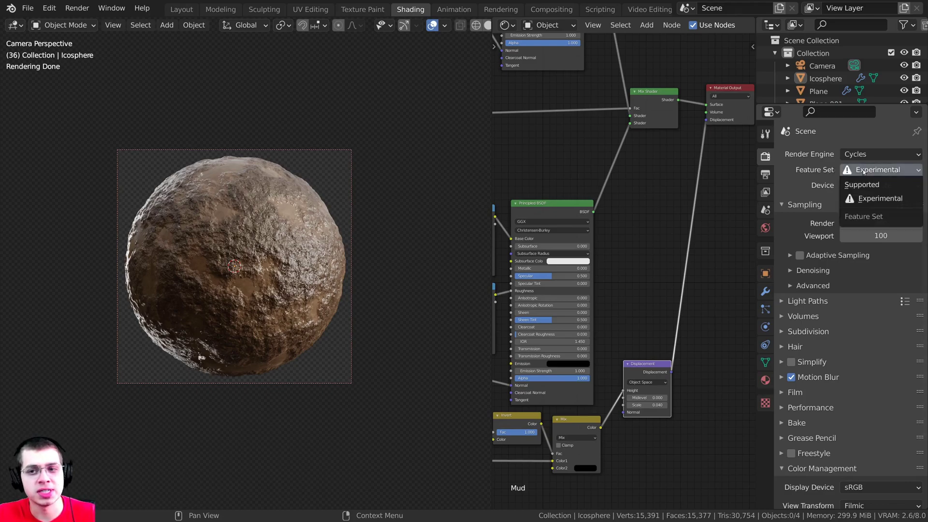
click(863, 172)
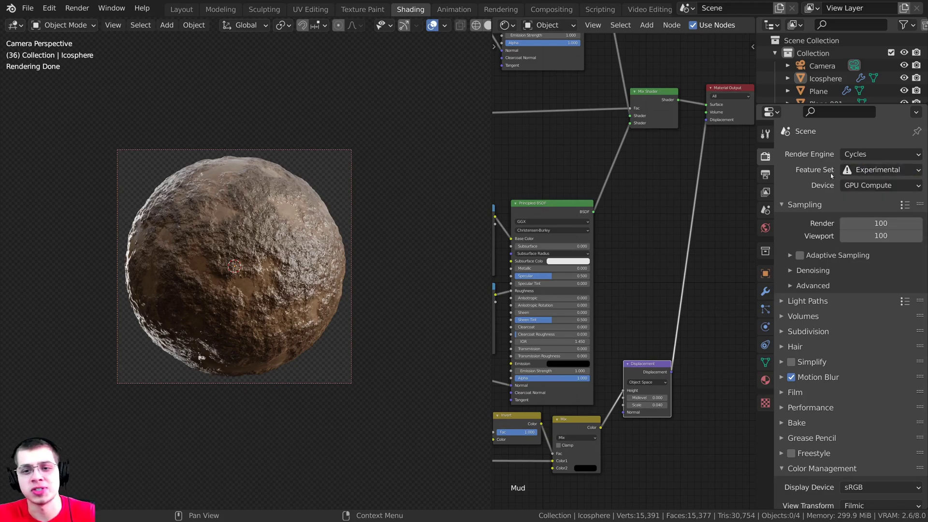
Enlarge the node editor beside the 3D view and unlink the Mud material from the Icosphere
scroll(581, 90, down, 11)
middle_drag(580, 90, 609, 101)
drag(492, 67, 370, 66)
click(728, 28)
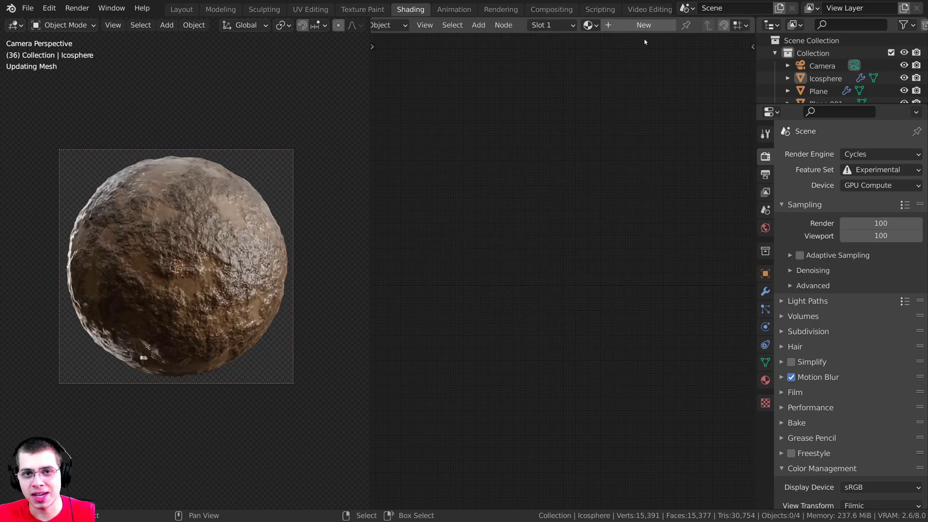
Create a new material on the Icosphere, name it Procedural Mud, and widen the node editor a little
click(672, 25)
double_click(673, 25)
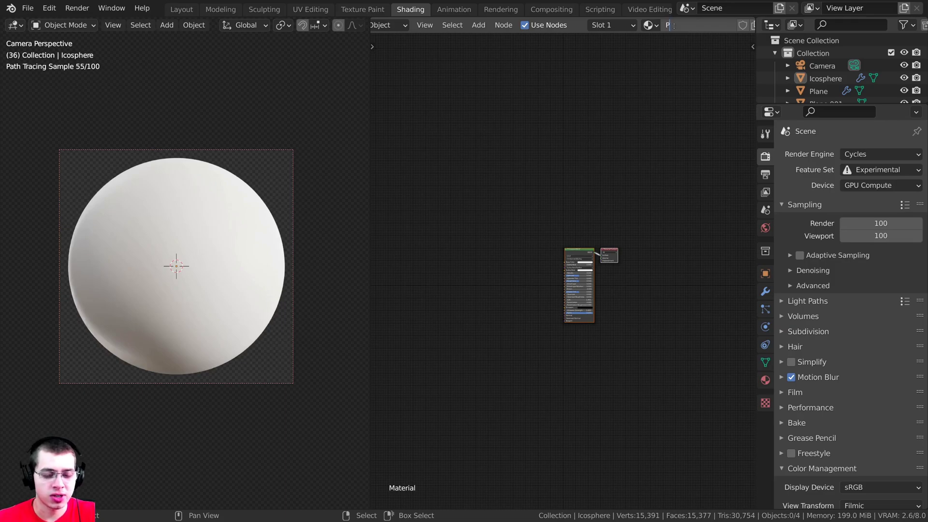
text(Procedural Mud)
key(Return)
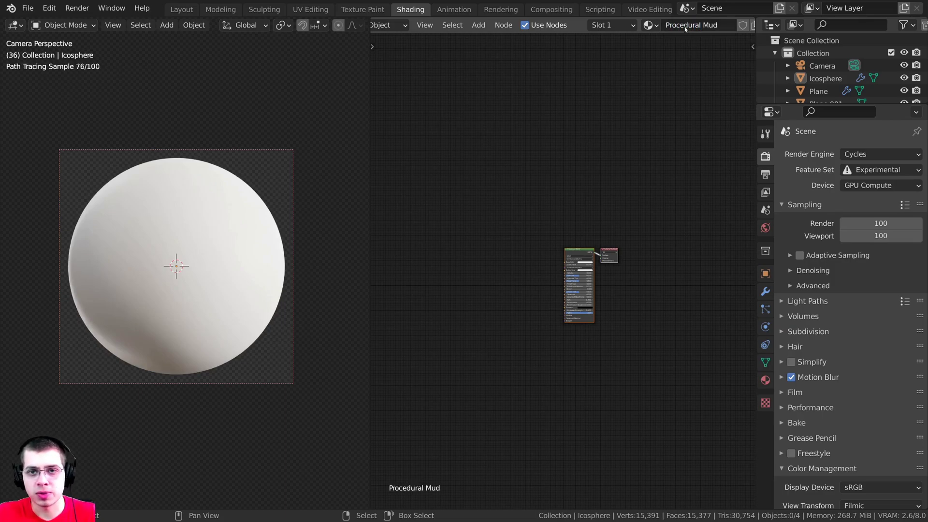
scroll(628, 26, down, 4)
drag(370, 96, 333, 96)
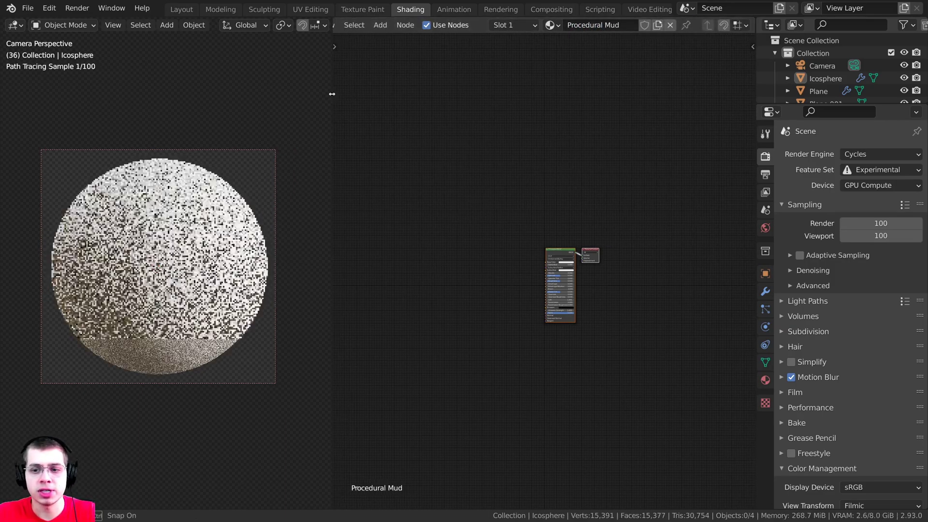
Set the Procedural Mud material's surface displacement method to Displacement and Bump
click(762, 381)
scroll(841, 293, down, 15)
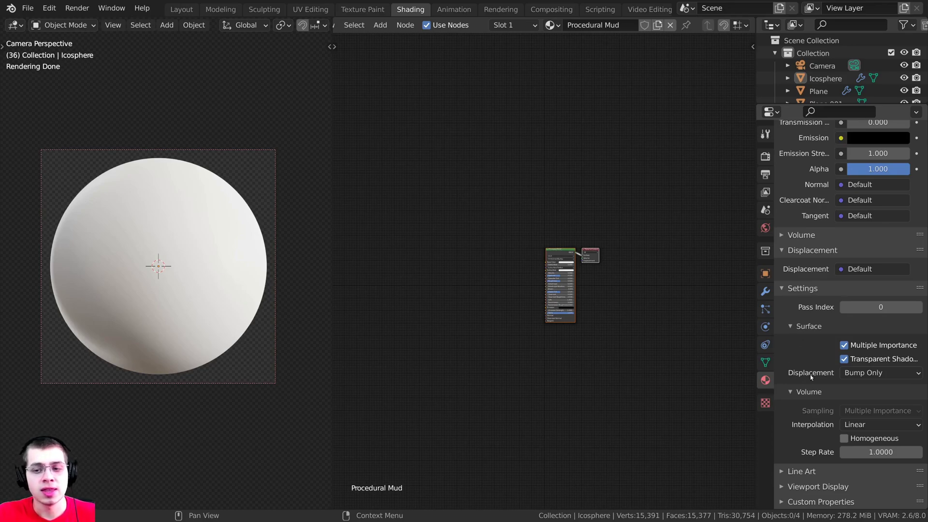
click(864, 373)
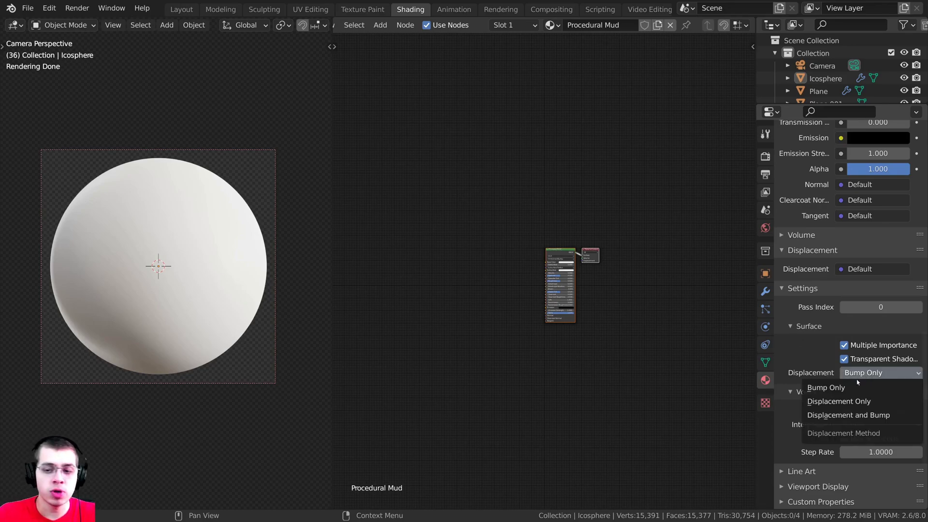
click(837, 416)
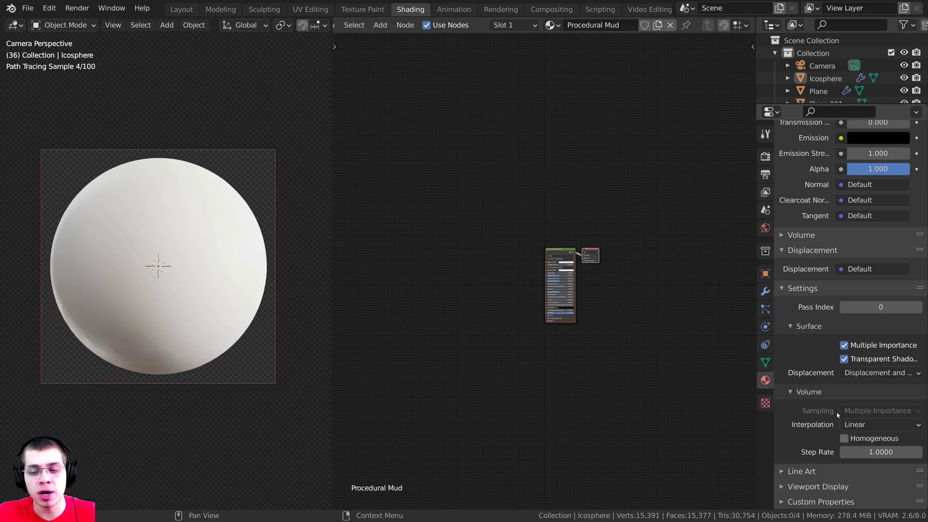
scroll(654, 335, up, 3)
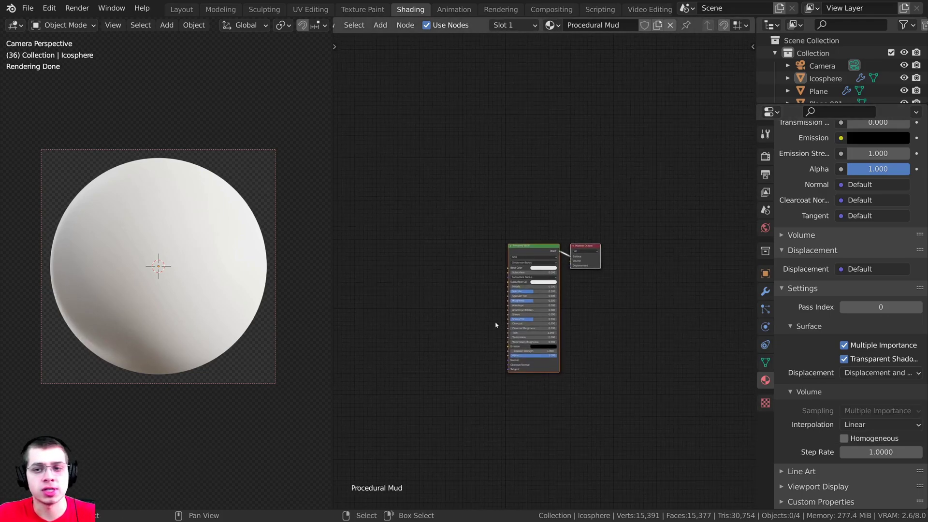
scroll(497, 321, up, 2)
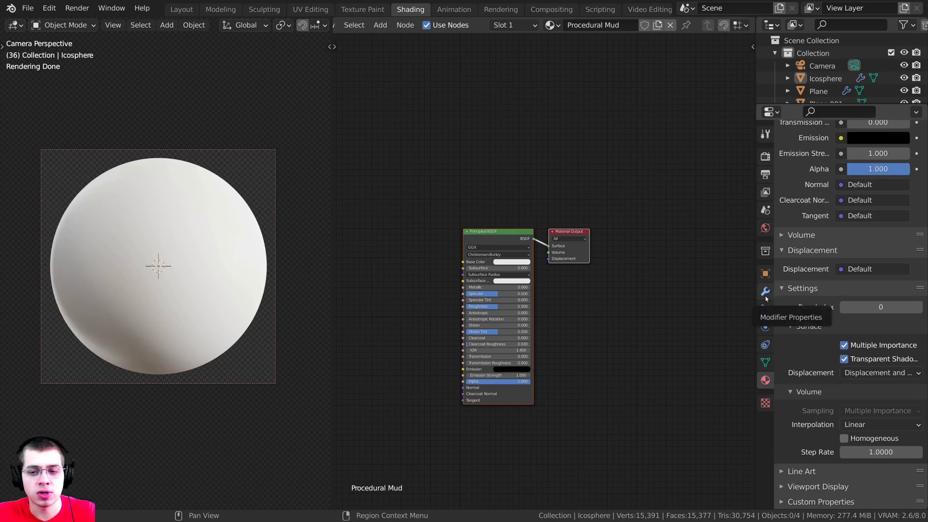
Select the Icosphere and remove its existing Subdivision modifier
click(765, 294)
click(203, 182)
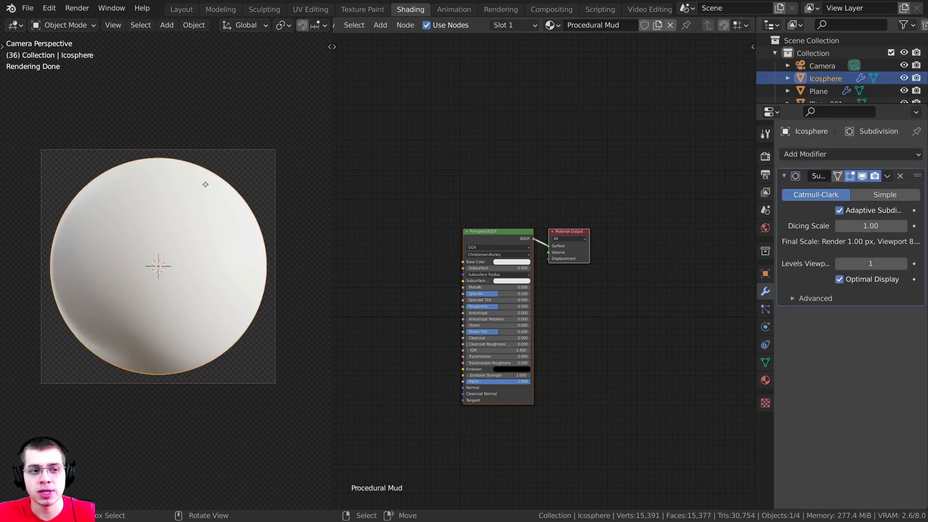
click(900, 175)
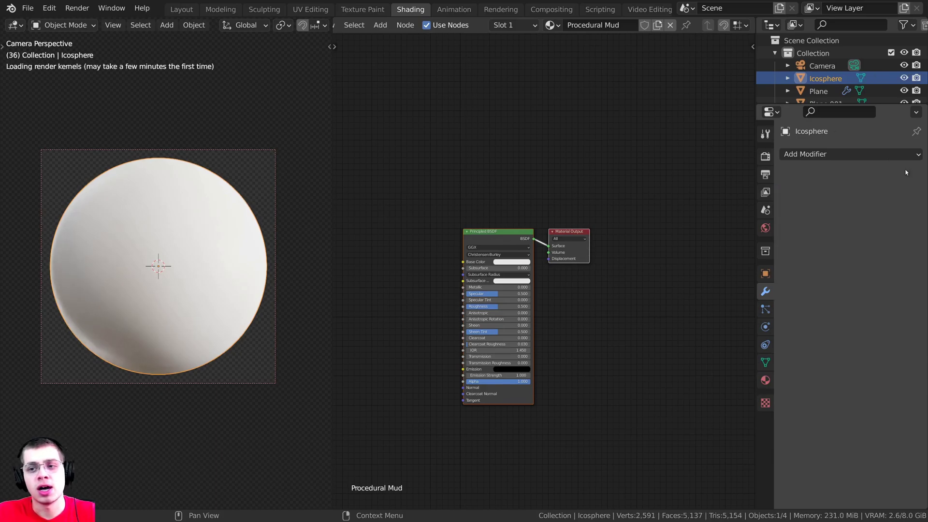
Add a Subdivision Surface modifier to the Icosphere with Adaptive Subdivision enabled, and widen the properties area
click(848, 153)
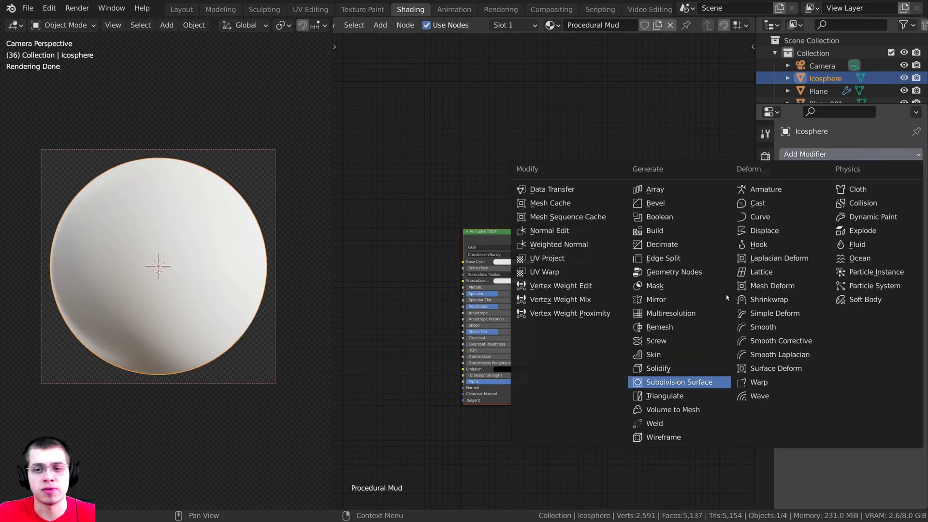
click(695, 381)
drag(756, 309, 678, 300)
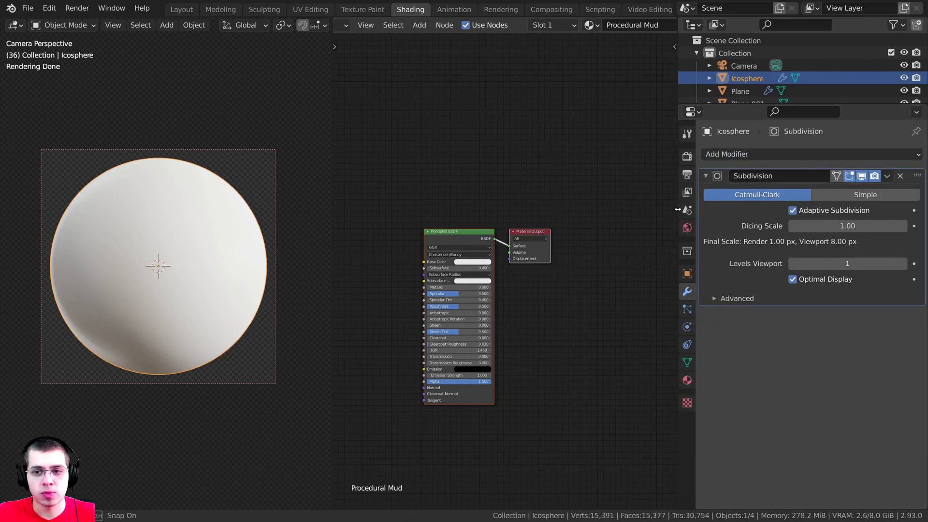
click(792, 211)
click(793, 210)
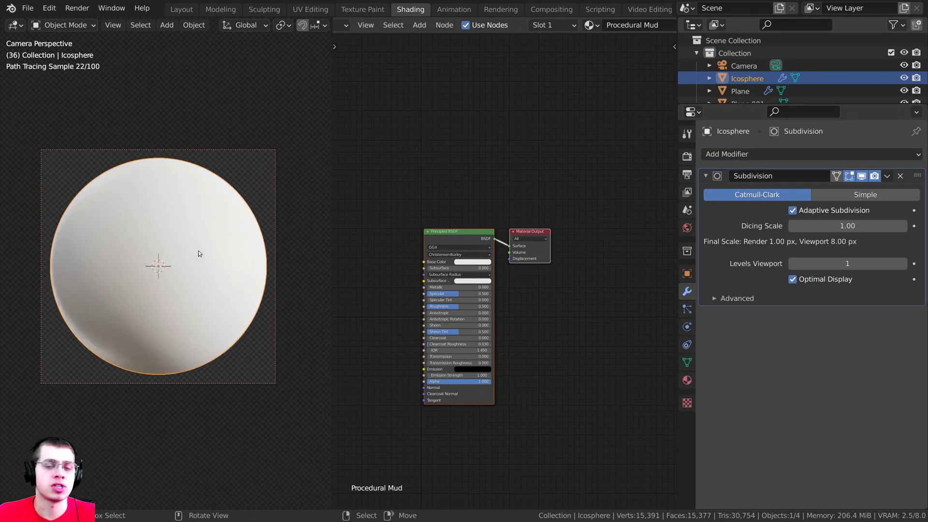
middle_drag(220, 250, 262, 257)
mouse_move(234, 260)
middle_down()
mouse_move(183, 253)
mouse_move(184, 261)
middle_up()
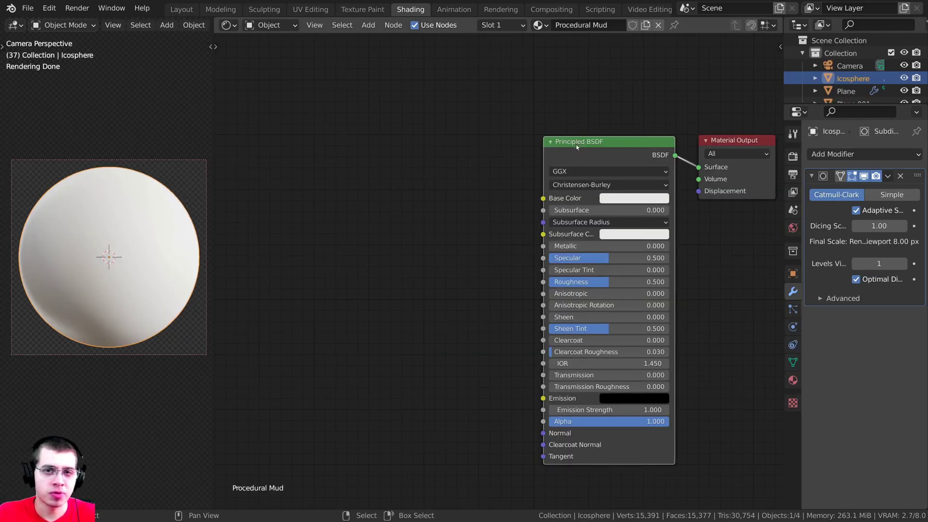
middle_drag(395, 165, 383, 156)
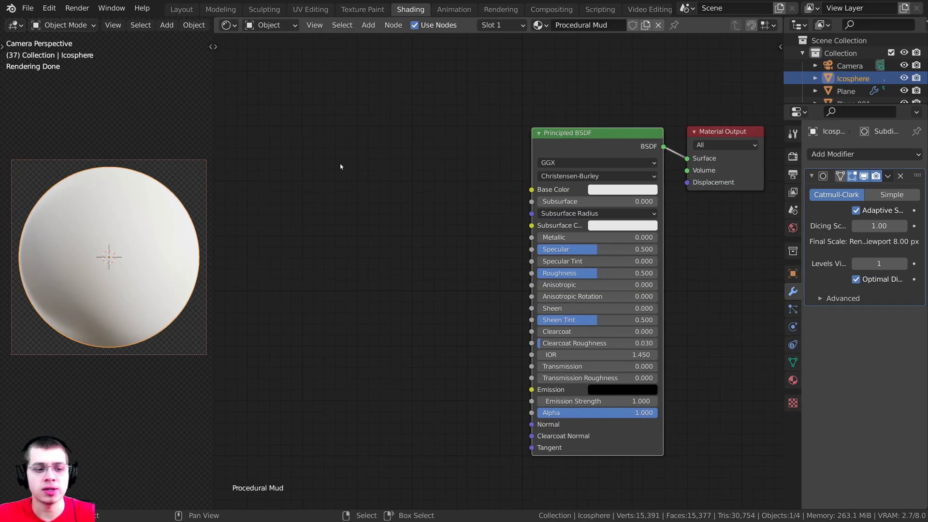
Check in the Preferences add-ons that Node Wrangler is enabled and look at its details
click(50, 9)
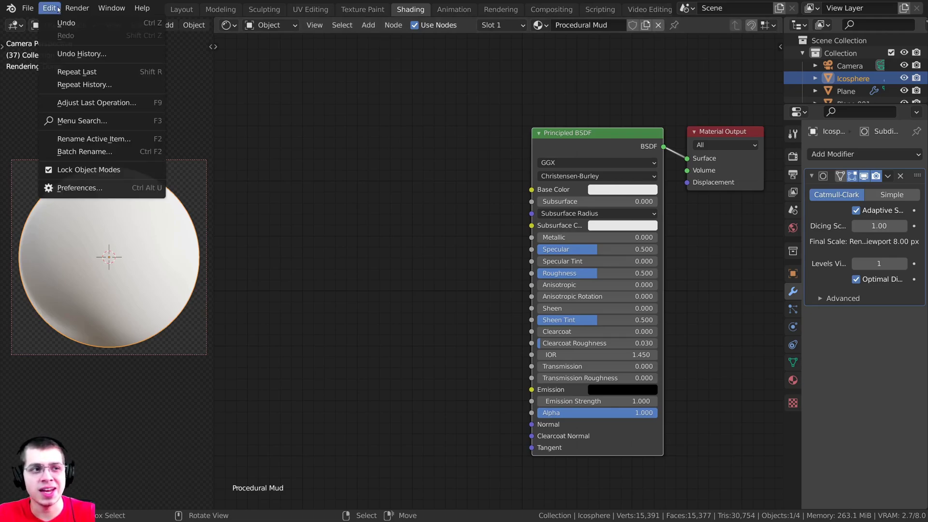
click(87, 192)
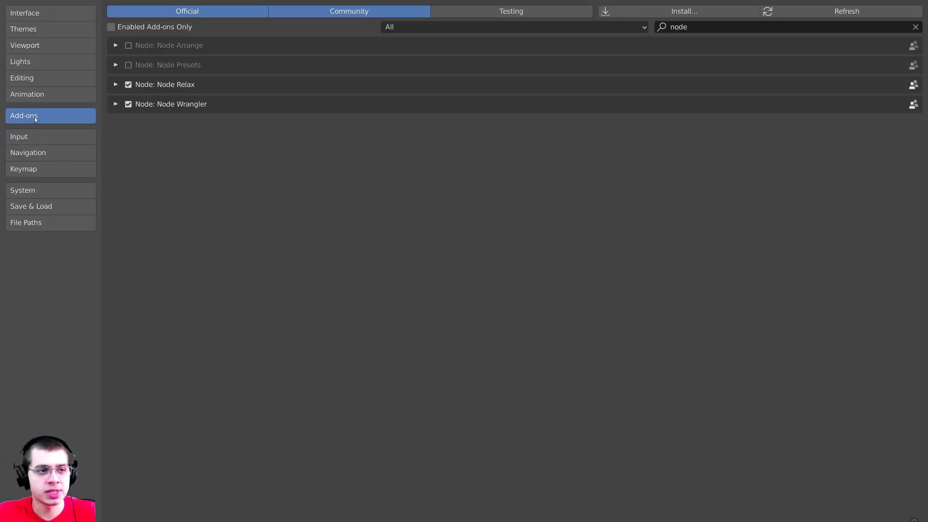
click(708, 28)
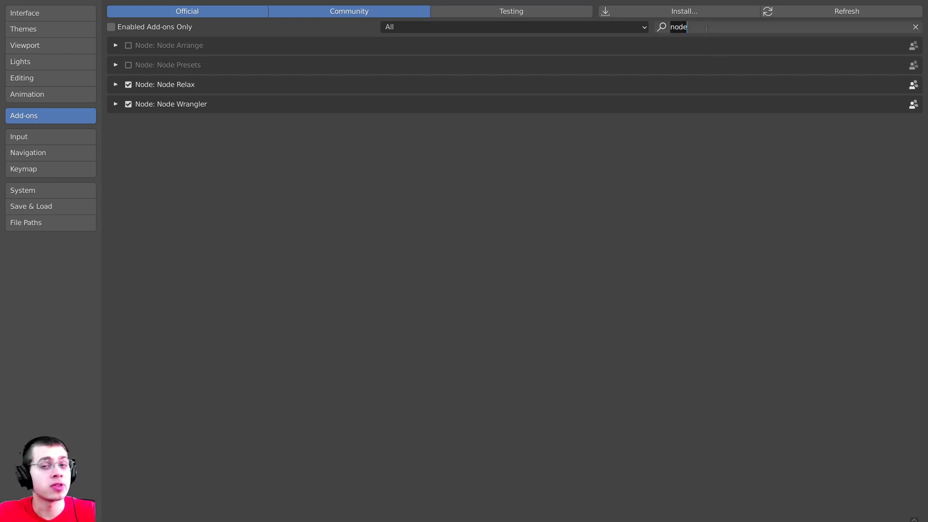
click(671, 62)
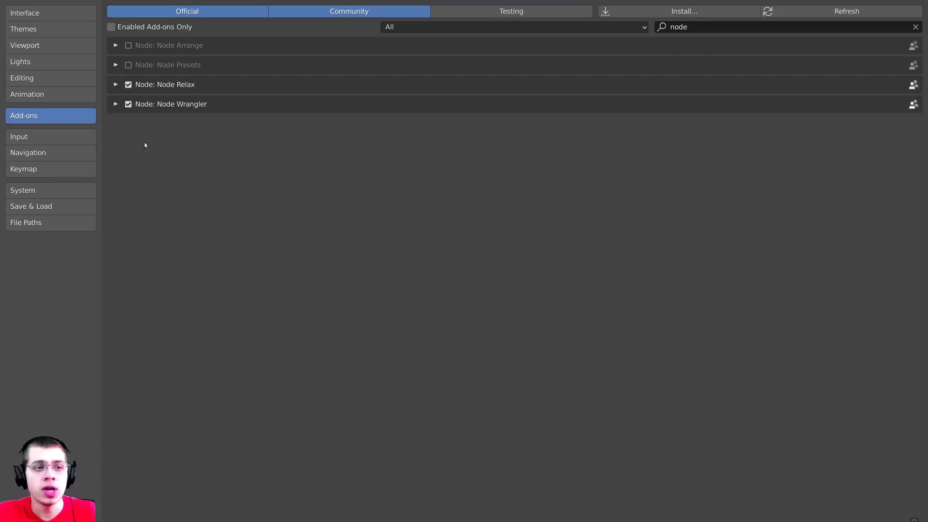
click(116, 105)
click(116, 104)
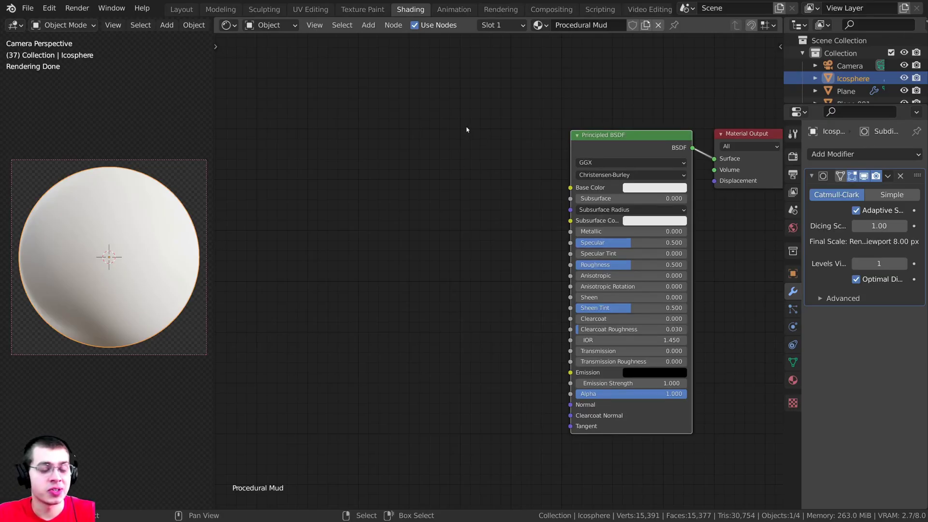
Add a Noise Texture node and place it before the Principled BSDF with space between them
key(shift+a)
click(433, 113)
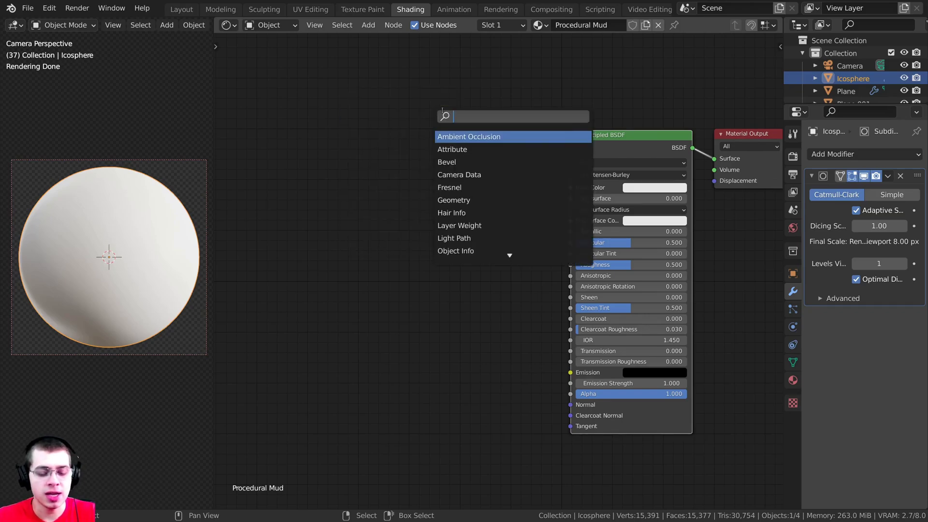
text(noi)
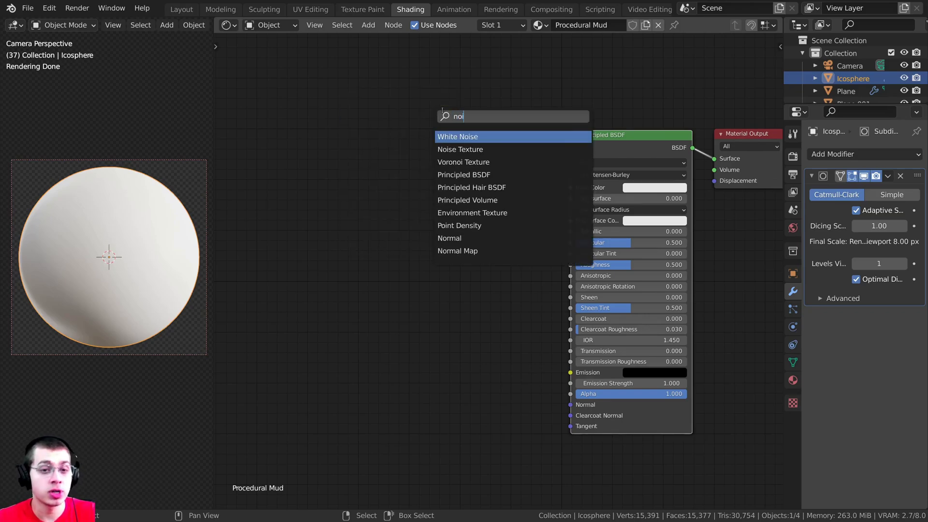
click(455, 152)
click(321, 266)
middle_drag(340, 247, 375, 202)
drag(371, 193, 369, 184)
middle_drag(414, 185, 433, 201)
drag(394, 207, 420, 189)
middle_drag(460, 193, 458, 207)
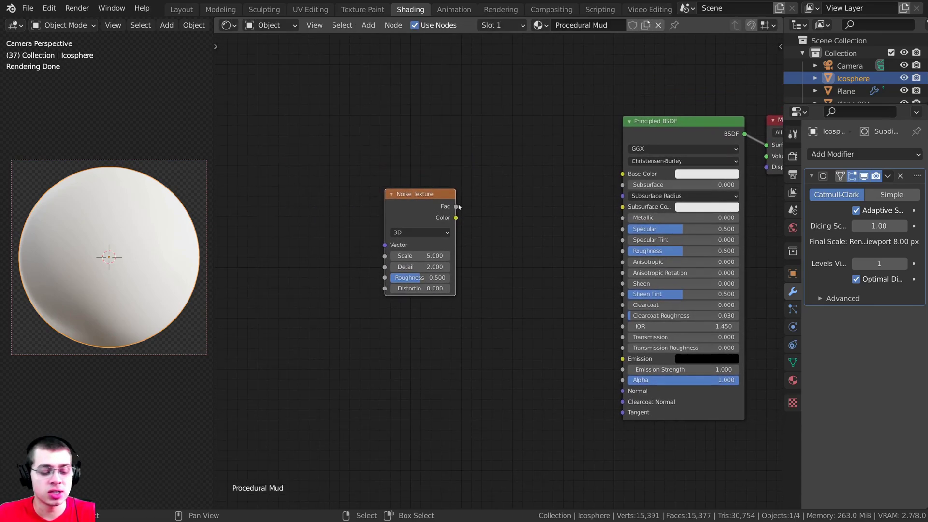
Add Texture Coordinate and Mapping nodes to the Noise Texture's Vector input using Node Wrangler
scroll(458, 207, up, 1)
key(ctrl+t)
middle_drag(559, 189, 706, 141)
scroll(706, 141, down, 2)
middle_drag(706, 141, 683, 165)
middle_drag(541, 156, 539, 164)
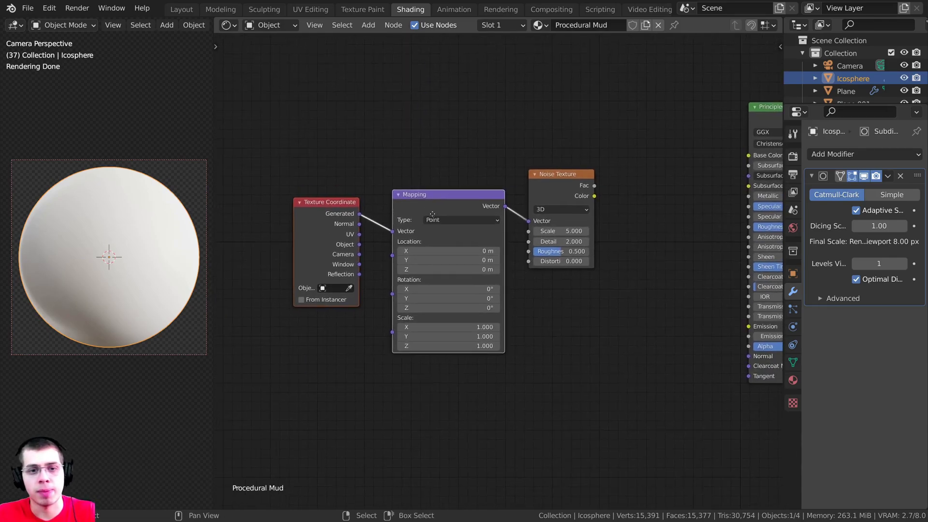
Delete the Mapping node from between the Texture Coordinate and Noise Texture nodes
scroll(539, 165, up, 1)
drag(426, 201, 438, 168)
key(x)
Link the Texture Coordinate's Object output to the Noise Texture's Vector input and move the Noise Texture beside it
scroll(309, 276, up, 4)
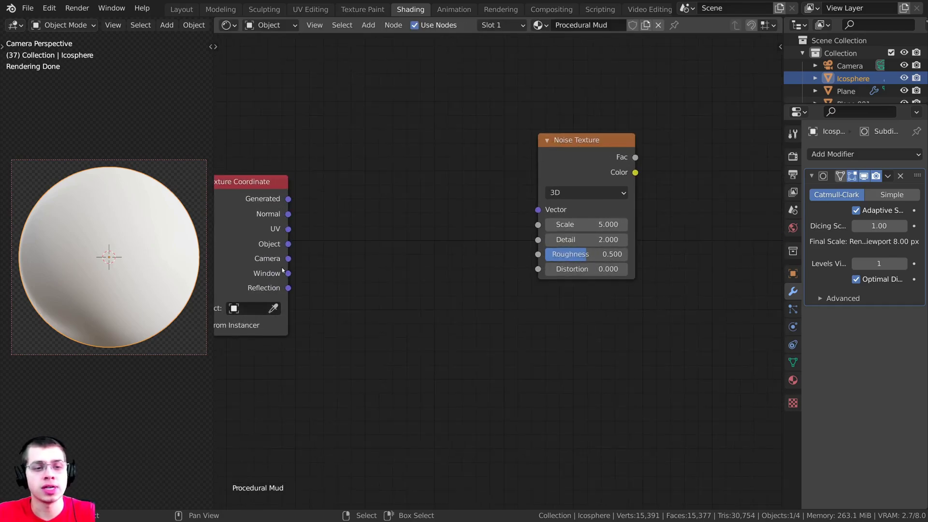
drag(287, 260, 537, 209)
drag(551, 140, 369, 183)
scroll(414, 212, down, 3)
middle_drag(414, 214, 396, 232)
drag(430, 234, 420, 228)
middle_drag(404, 225, 360, 226)
scroll(393, 224, down, 1)
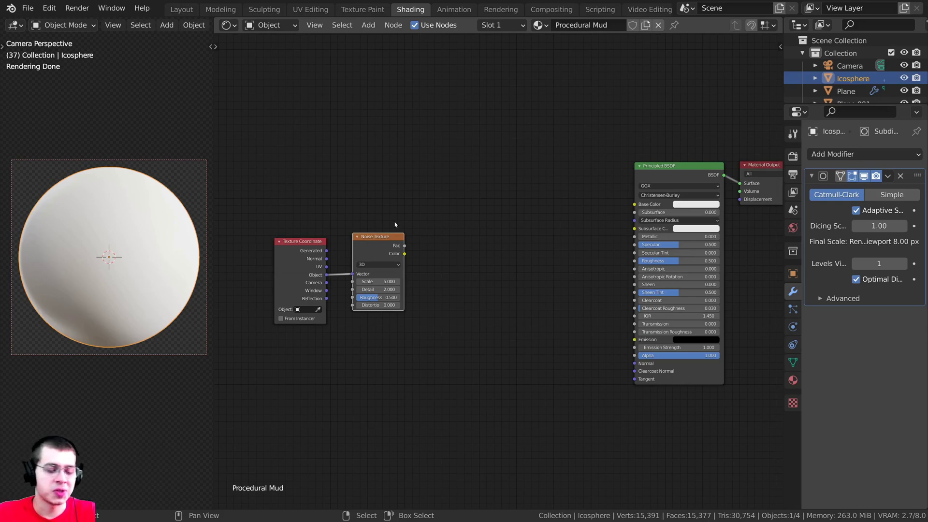
Preview different nodes on the sphere with Node Wrangler, ending on the Noise Texture's Fac output through the Viewer
ctrl+shift+click(380, 245)
ctrl+shift+click(303, 248)
ctrl+shift+click(367, 247)
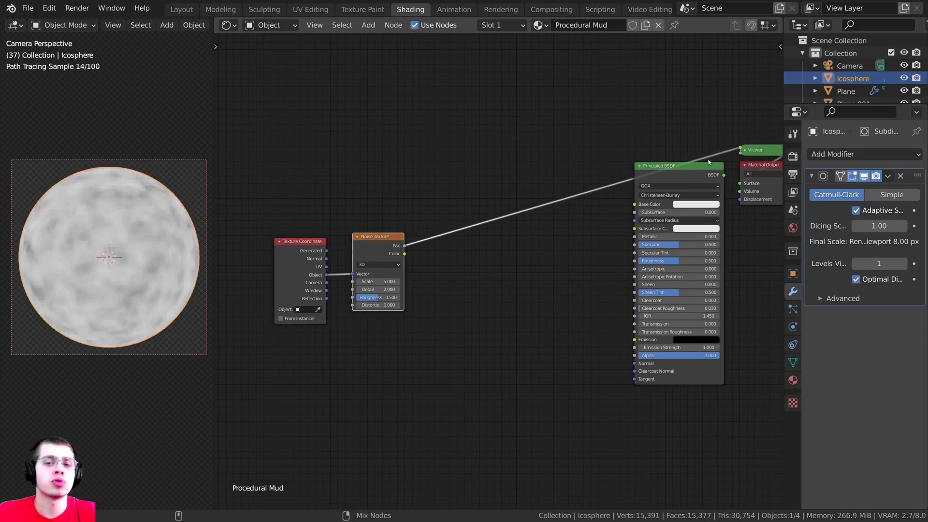
ctrl+shift+click(705, 165)
ctrl+shift+click(368, 239)
drag(368, 240, 359, 240)
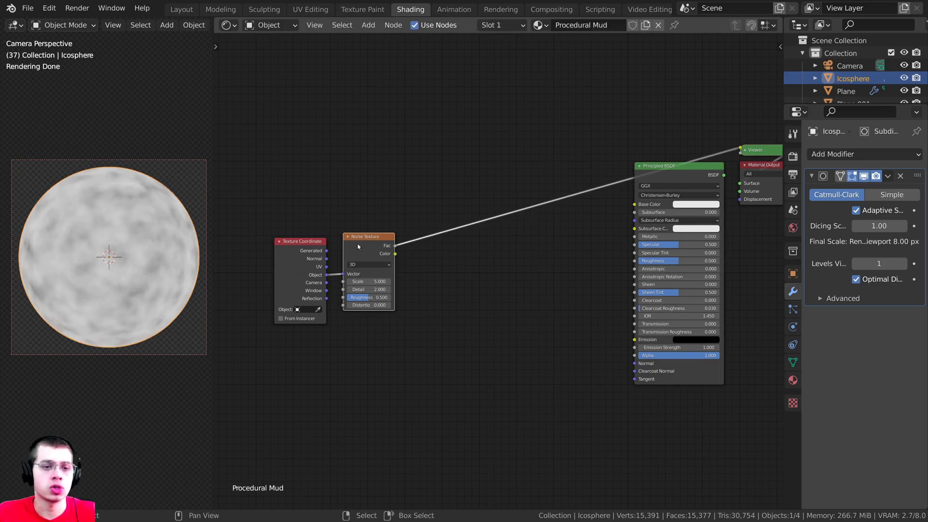
Set the Noise Texture's Scale to 13 and its Detail to 16
scroll(358, 244, up, 2)
scroll(358, 237, down, 1)
scroll(288, 285, up, 1)
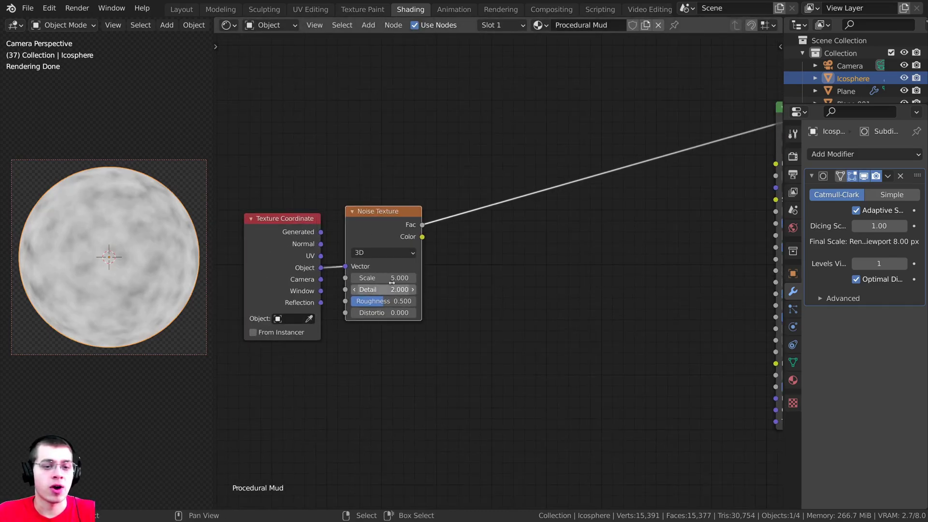
click(384, 278)
text(5.0)
key(BackSpace)
key(BackSpace)
key(BackSpace)
text(13)
key(Return)
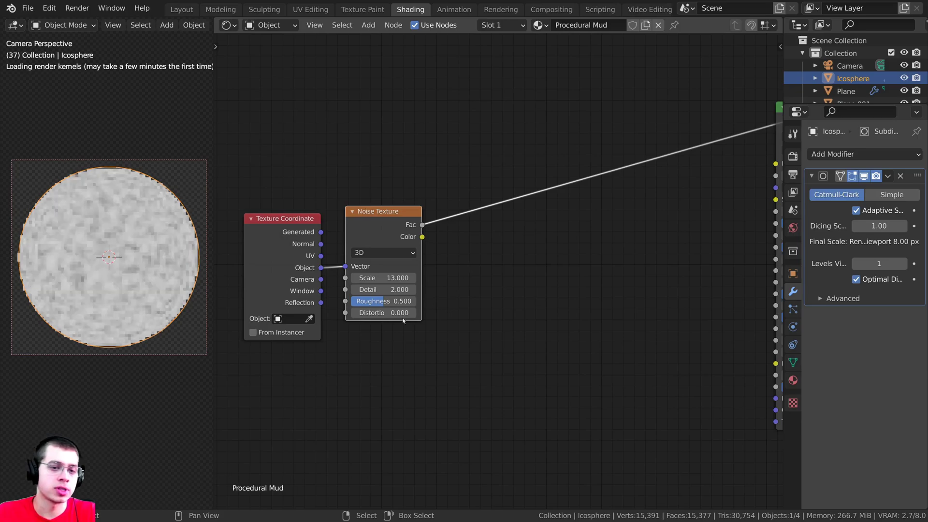
drag(369, 292, 435, 292)
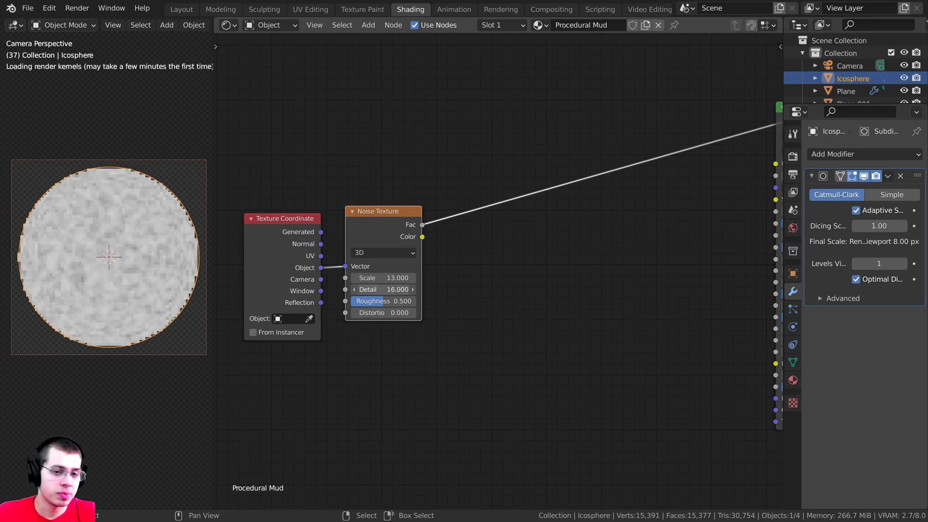
Set the Noise Texture's Roughness to 0.6
middle_drag(301, 305, 344, 307)
scroll(343, 307, up, 1)
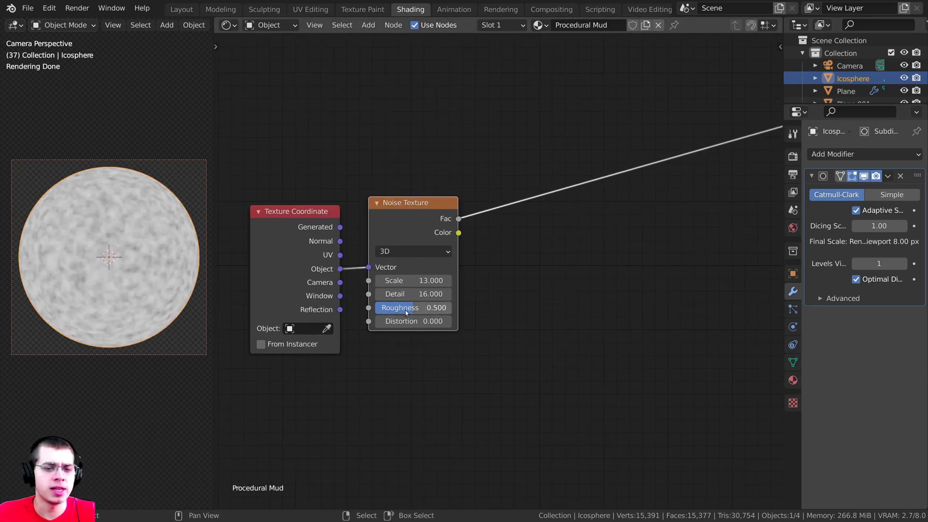
double_click(407, 309)
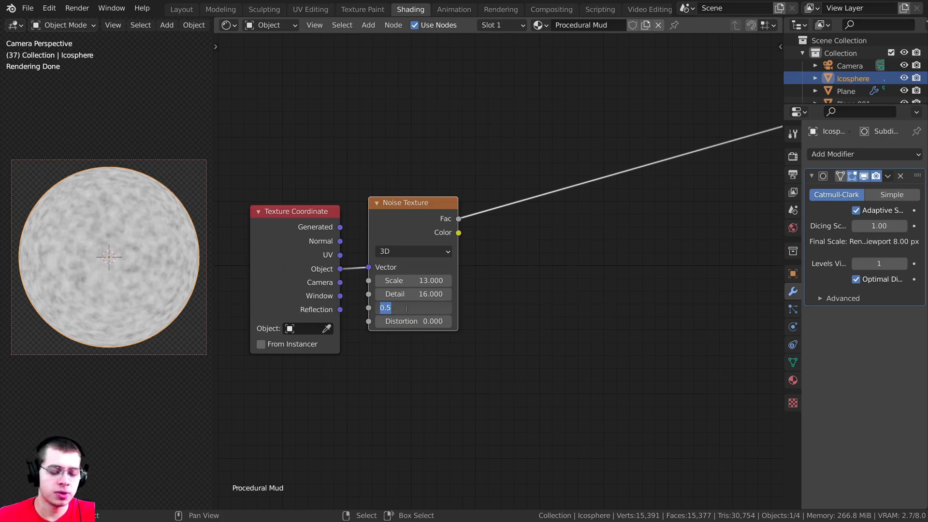
text(0.6)
key(Return)
Link the Noise Texture's Fac output to the Principled BSDF's Base Color and show the Principled shader on the sphere
scroll(411, 281, down, 2)
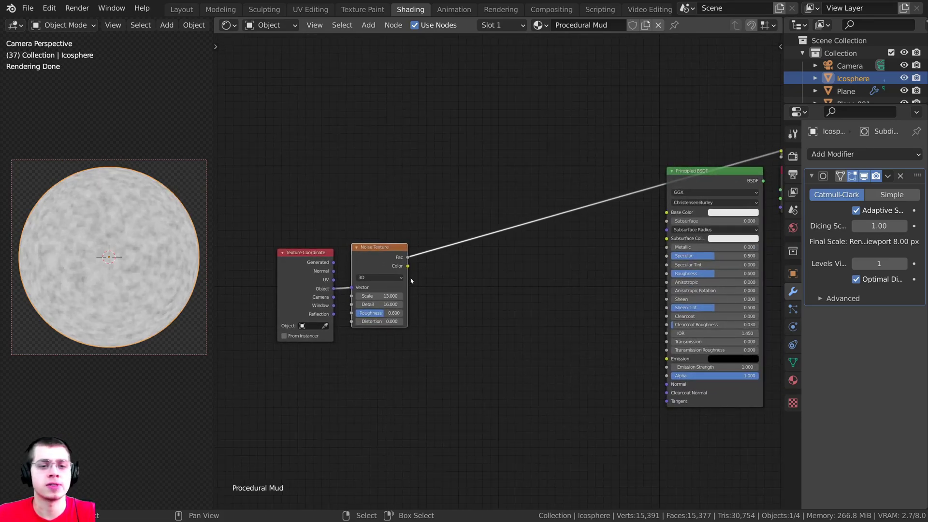
drag(408, 258, 674, 212)
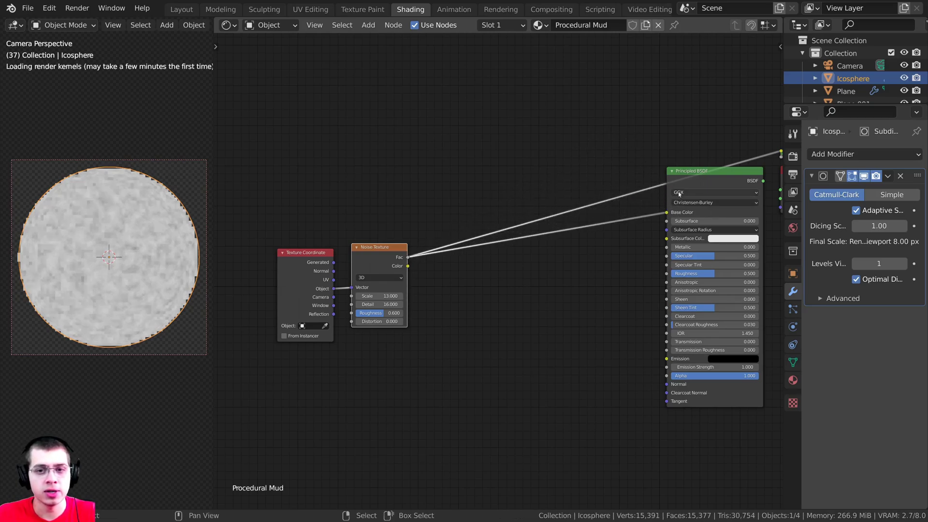
middle_drag(677, 192, 644, 200)
Move the Texture Coordinate and Noise Texture nodes together, closer to the Principled BSDF
key(b)
drag(429, 200, 255, 334)
key(g)
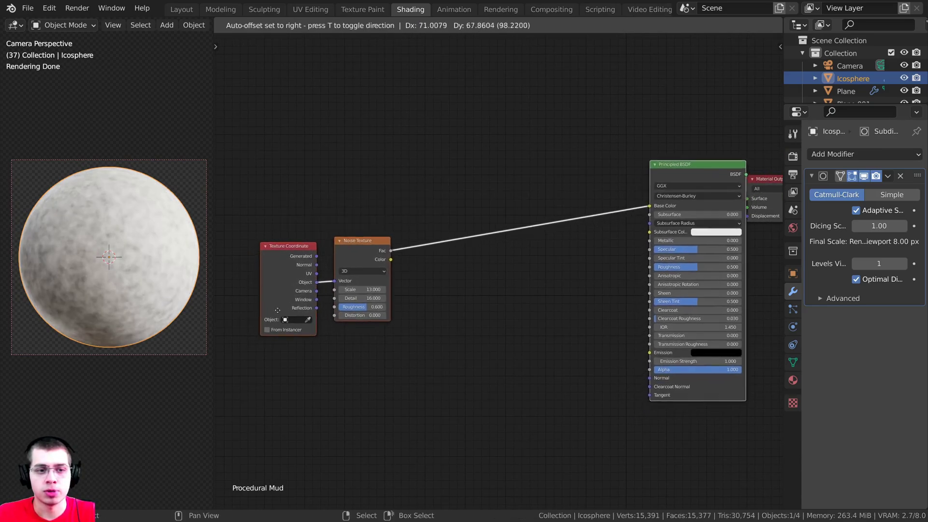
right_click(271, 317)
key(b)
middle_drag(509, 156, 645, 193)
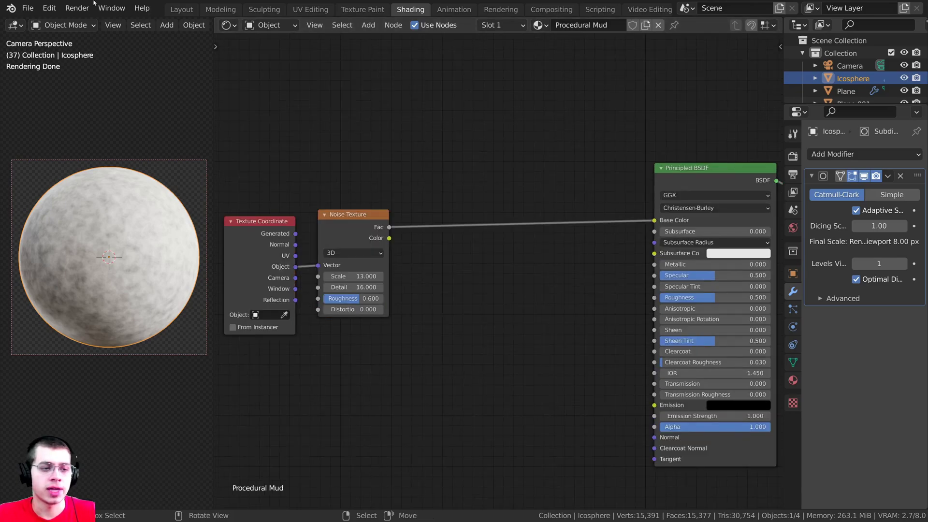
scroll(102, 248, up, 1)
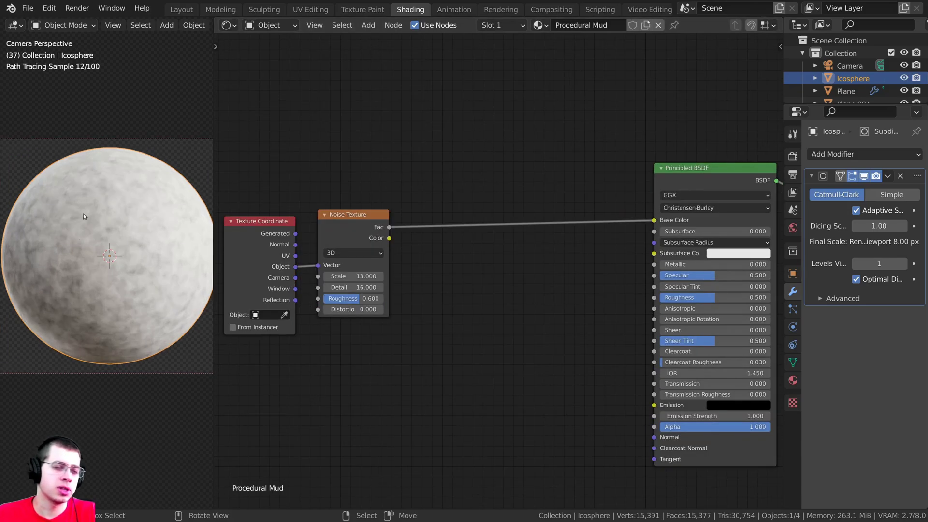
Add a ColorRamp node on the link between the Noise Texture's Fac output and the Principled BSDF's Base Color
key(shift+a)
click(422, 160)
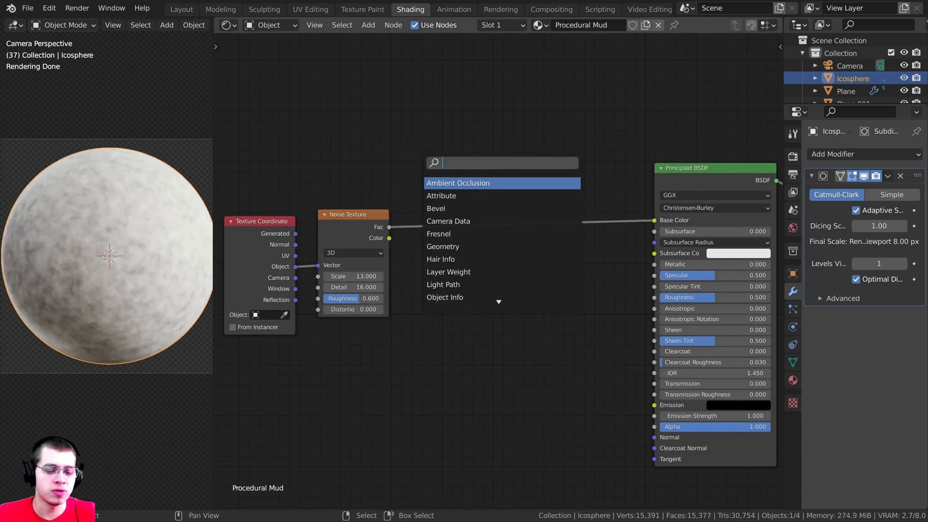
text(col)
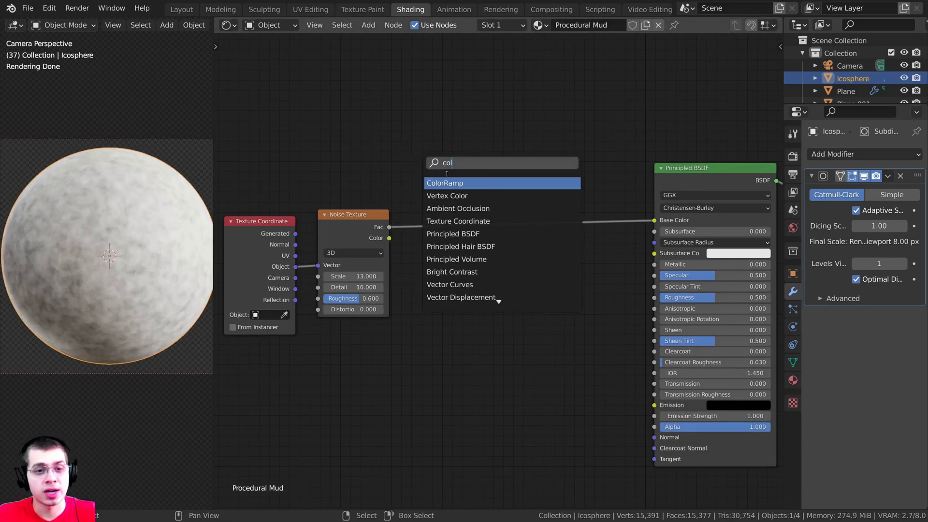
key(Return)
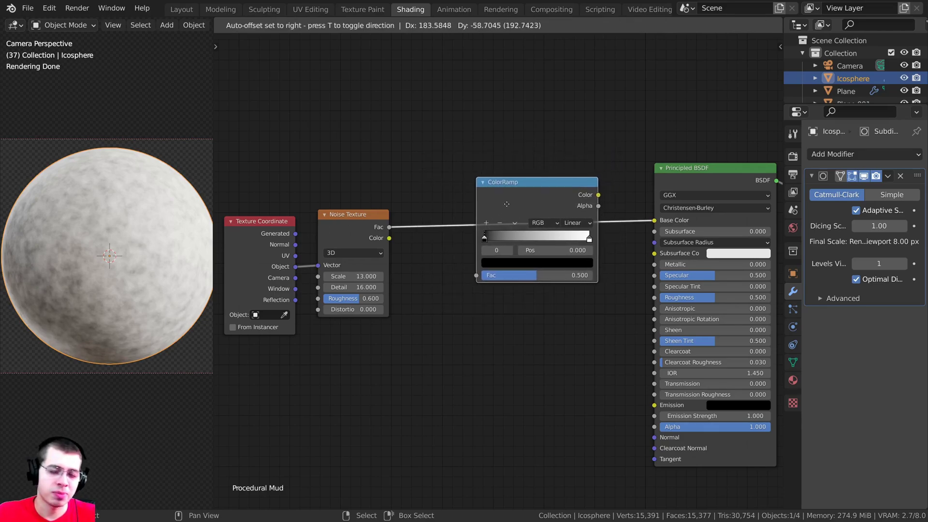
click(507, 203)
Change the ColorRamp's white stop to a dark brown, hex 504035
scroll(459, 213, up, 2)
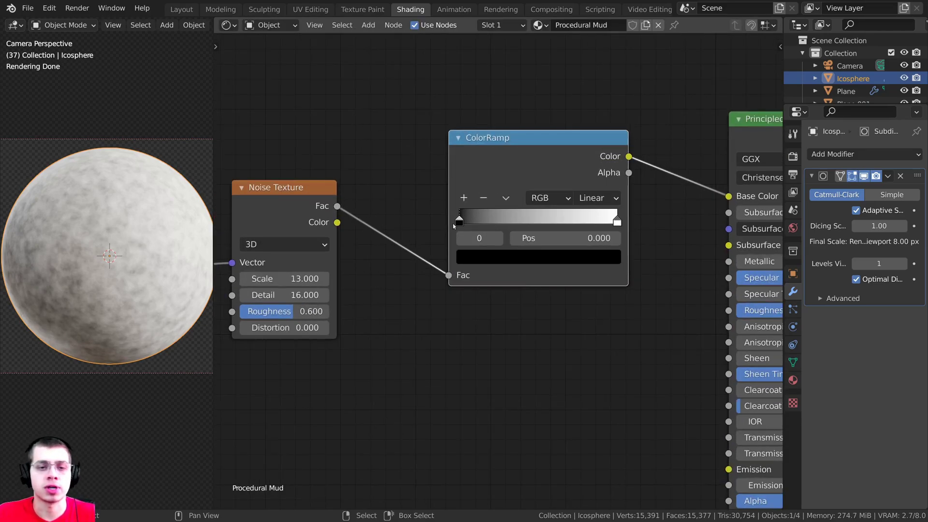
scroll(449, 221, down, 2)
middle_drag(437, 208, 455, 206)
middle_drag(507, 235, 491, 236)
scroll(491, 235, up, 1)
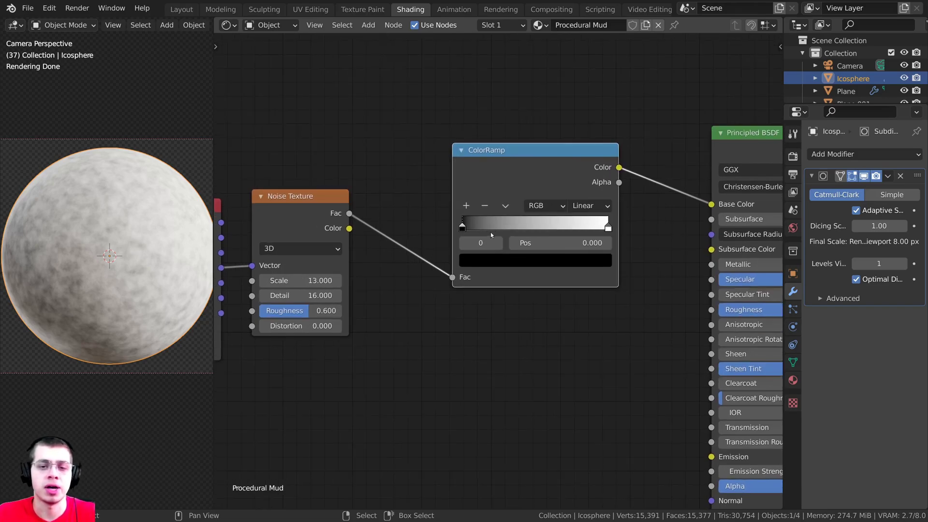
click(608, 226)
click(555, 261)
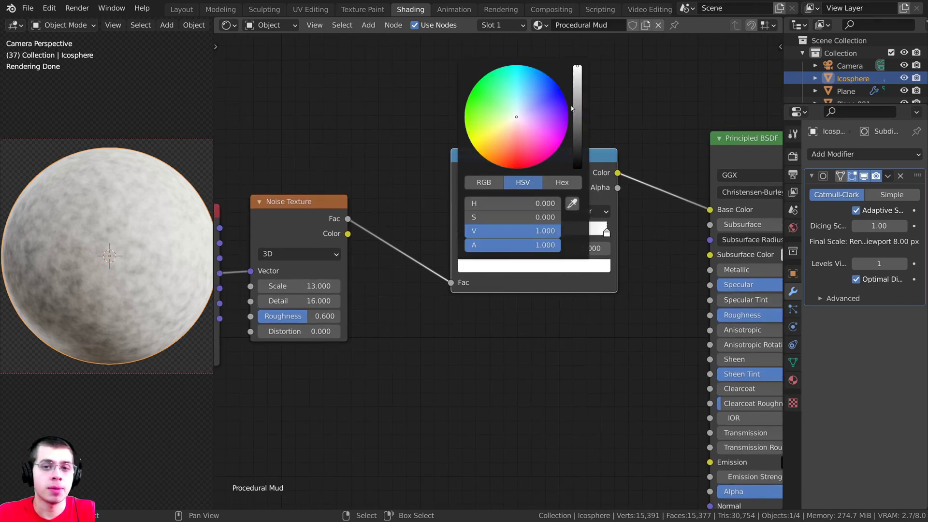
drag(577, 66, 577, 113)
drag(514, 123, 507, 141)
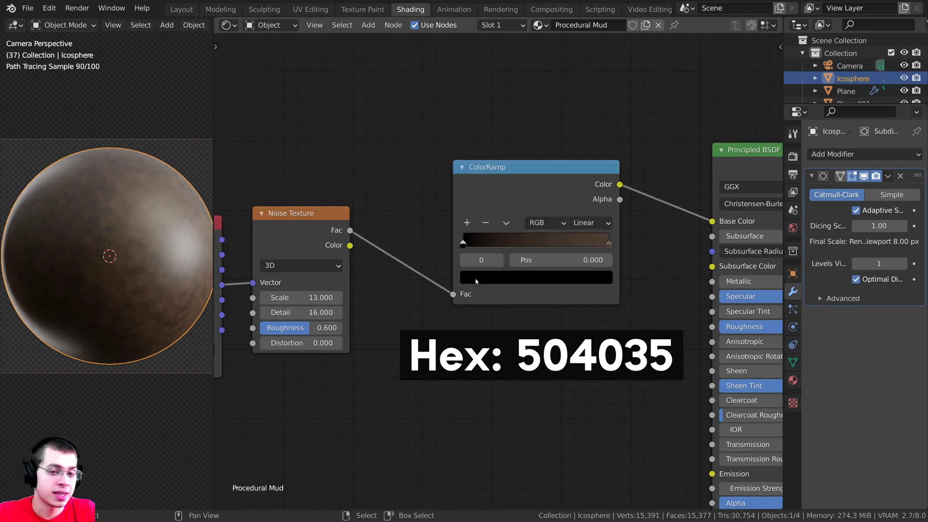
Change the ColorRamp's black stop to a darker brown, hex 36291C
click(476, 278)
click(579, 145)
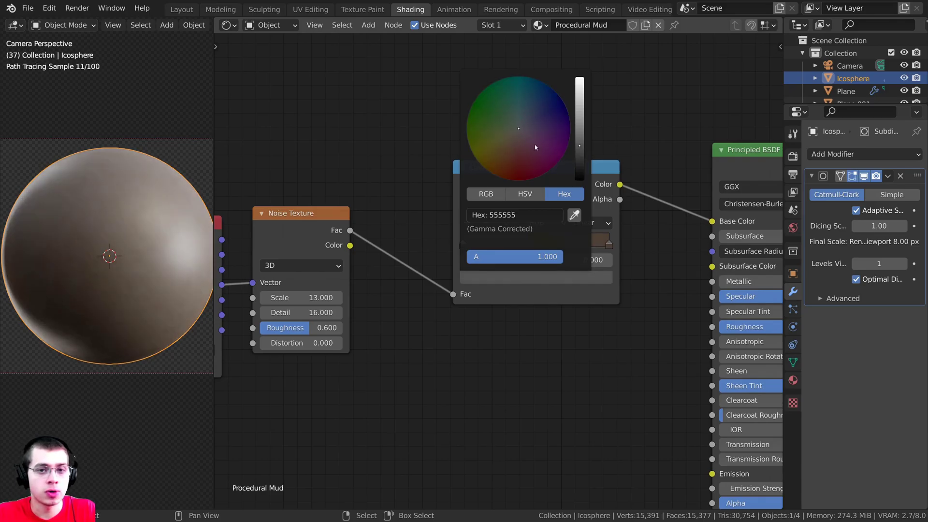
drag(510, 149, 509, 158)
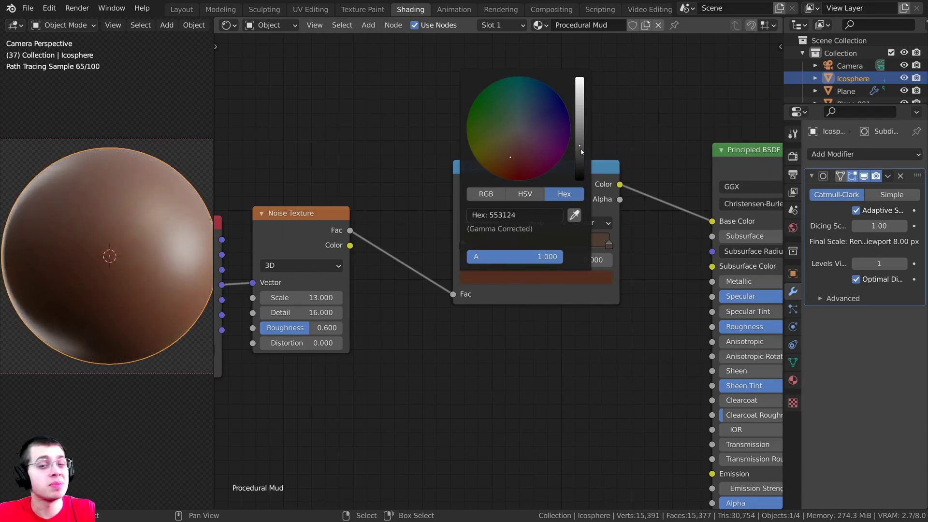
key(ctrl+v)
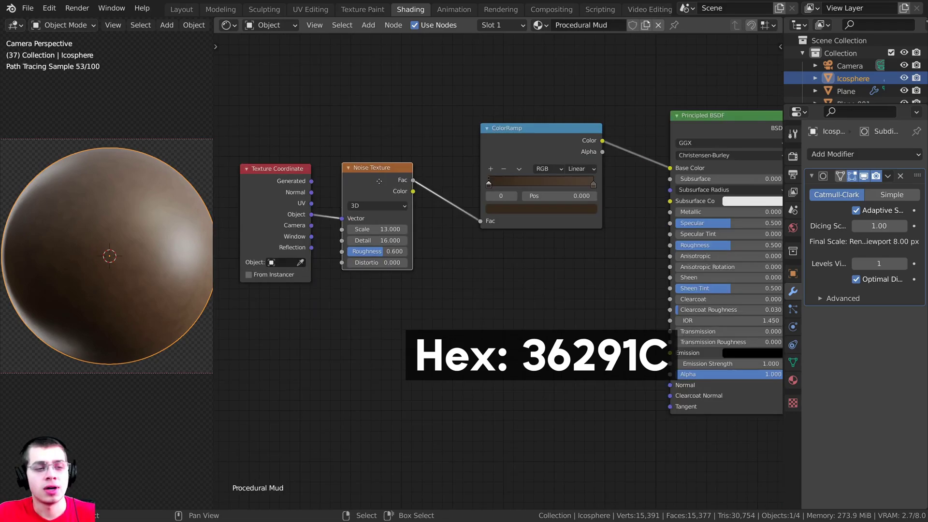
Link the Noise Texture's Fac output to the Principled BSDF's Roughness and move the ColorRamp up to make room below it
scroll(160, 273, down, 1)
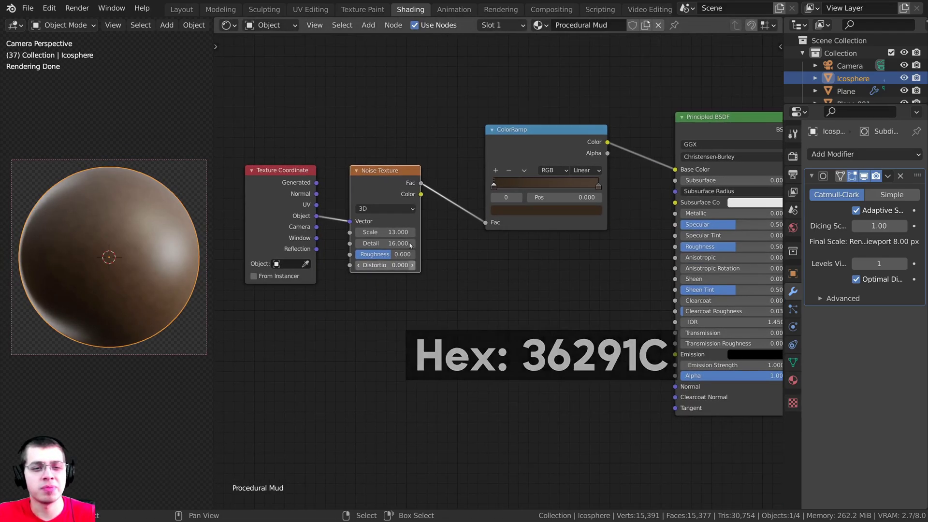
middle_drag(414, 183, 401, 178)
drag(402, 176, 658, 241)
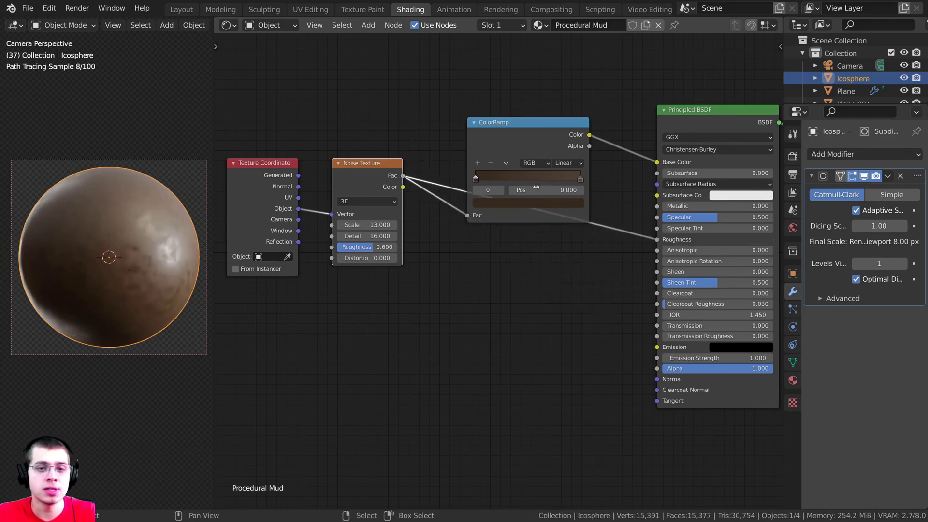
drag(504, 133, 516, 109)
Insert a second ColorRamp on the link between the Noise Texture and Roughness, placing it below the brown ColorRamp
middle_drag(367, 276, 360, 279)
key(shift+a)
click(451, 217)
text(col)
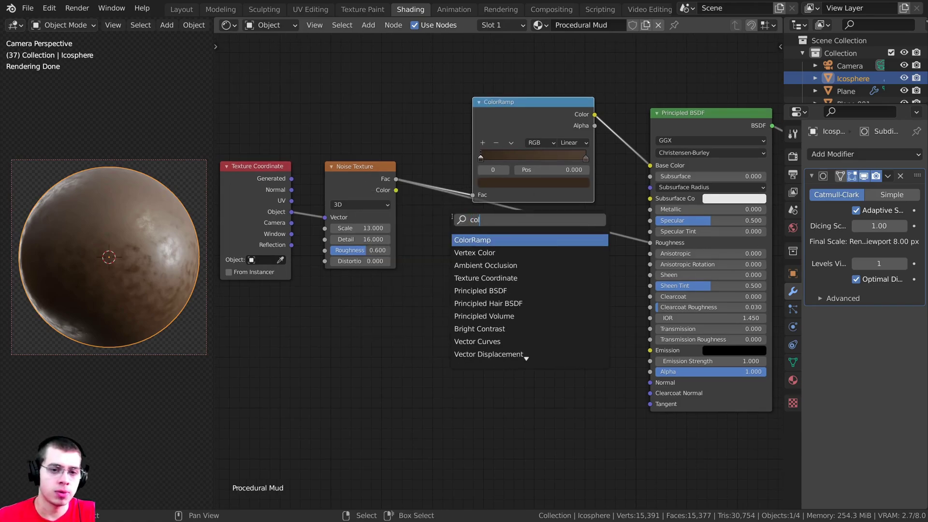
key(Return)
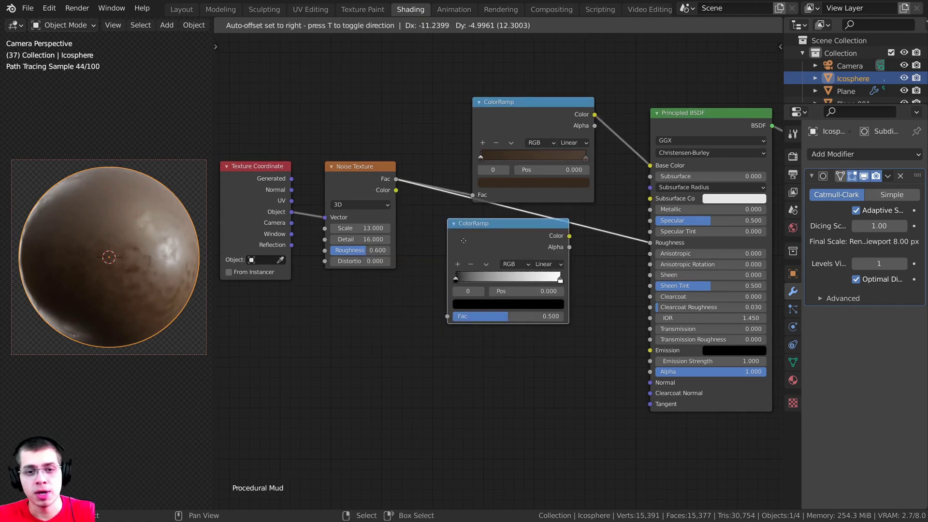
click(508, 219)
mouse_move(521, 231)
mouse_down()
mouse_move(534, 212)
mouse_move(519, 232)
mouse_up()
scroll(519, 232, up, 2)
middle_drag(518, 232, 428, 249)
scroll(482, 247, up, 1)
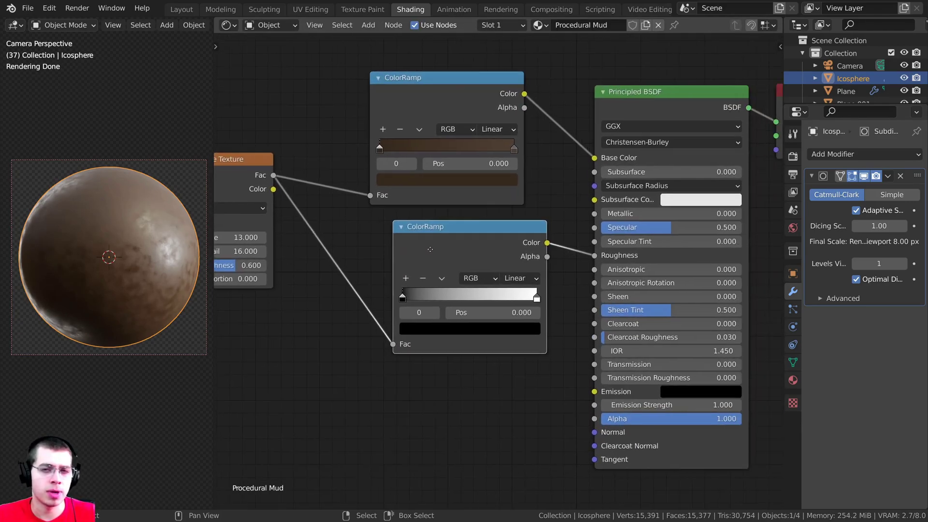
drag(470, 245, 464, 243)
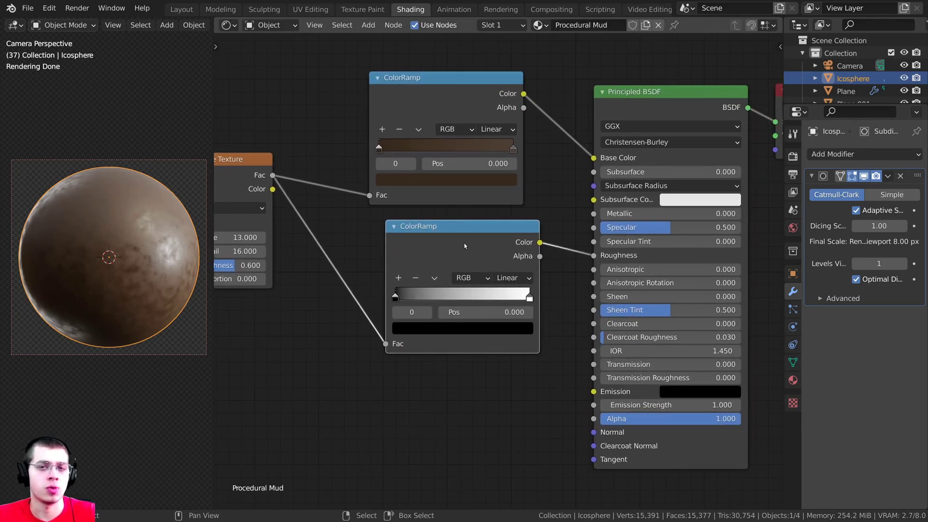
Darken the white stop of the Roughness ColorRamp to light grey and check the sphere's shine up close
click(529, 298)
click(463, 328)
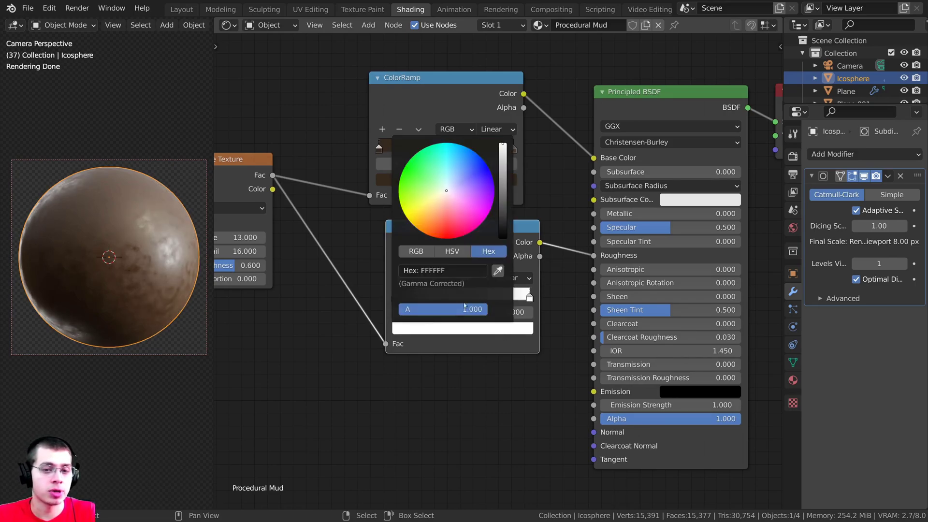
mouse_move(500, 152)
mouse_down()
mouse_move(502, 236)
mouse_move(503, 164)
mouse_up()
ctrl+middle_drag(176, 174, 162, 2)
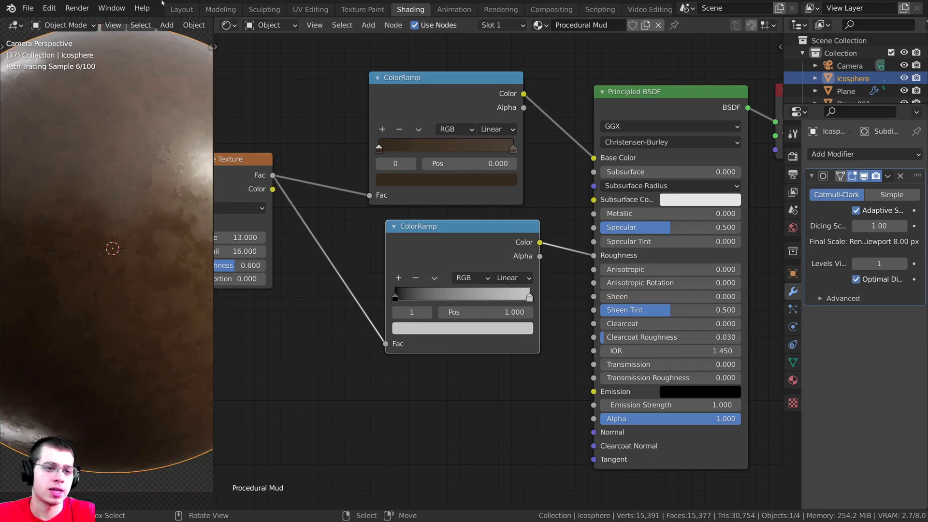
shift+middle_drag(180, 203, 146, 209)
scroll(146, 209, down, 2)
scroll(160, 285, down, 1)
scroll(264, 239, down, 1)
Link the Noise Texture's Fac output to the Principled BSDF's Normal input
middle_drag(264, 239, 386, 146)
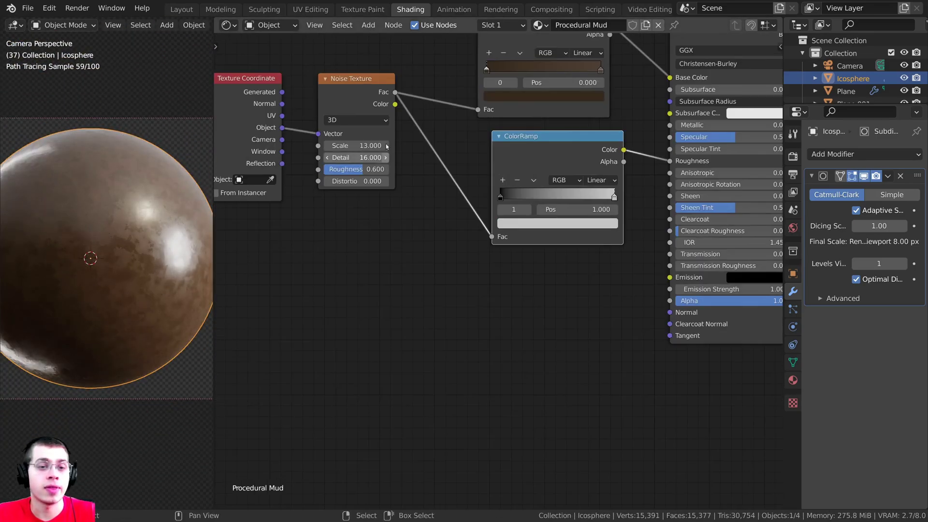
drag(394, 92, 669, 313)
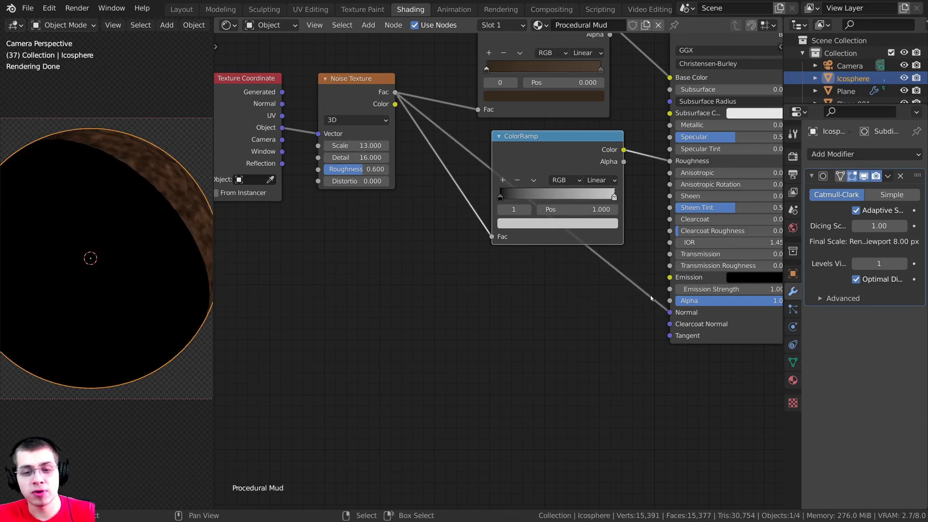
click(395, 93)
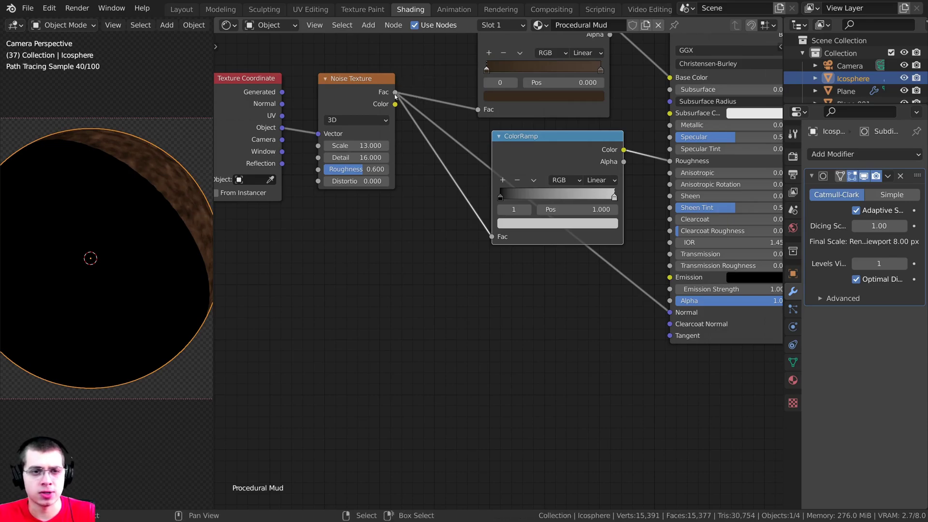
drag(395, 93, 441, 87)
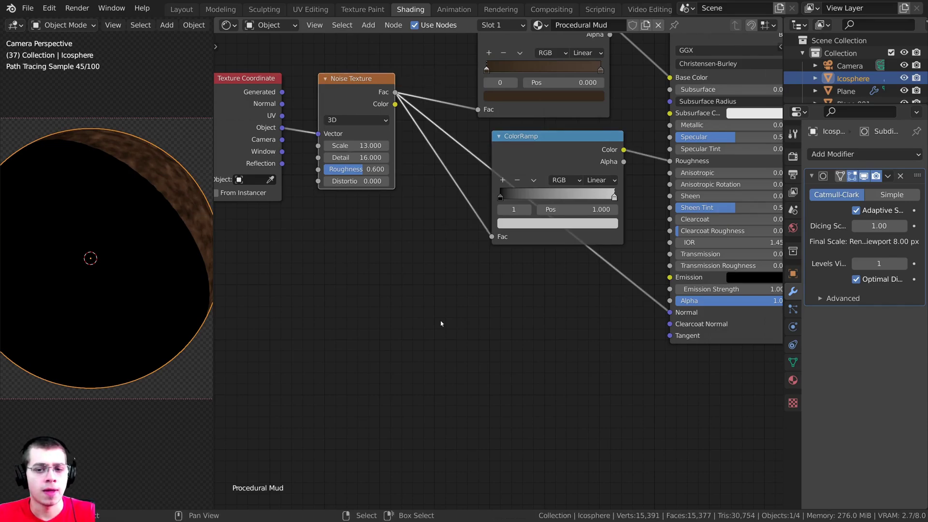
Insert a Bump node between the Noise Texture and the Principled BSDF's Normal, with Fac feeding the Bump's Height input
key(shift+a)
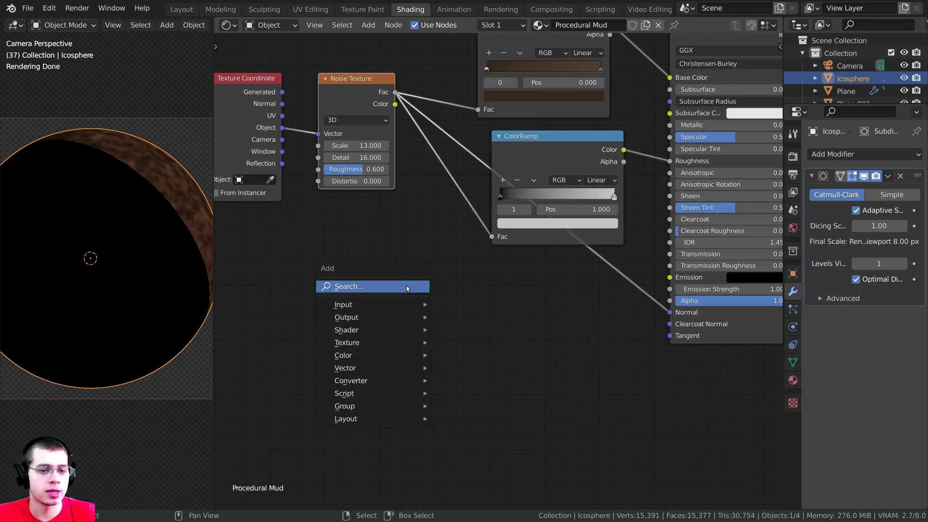
click(378, 287)
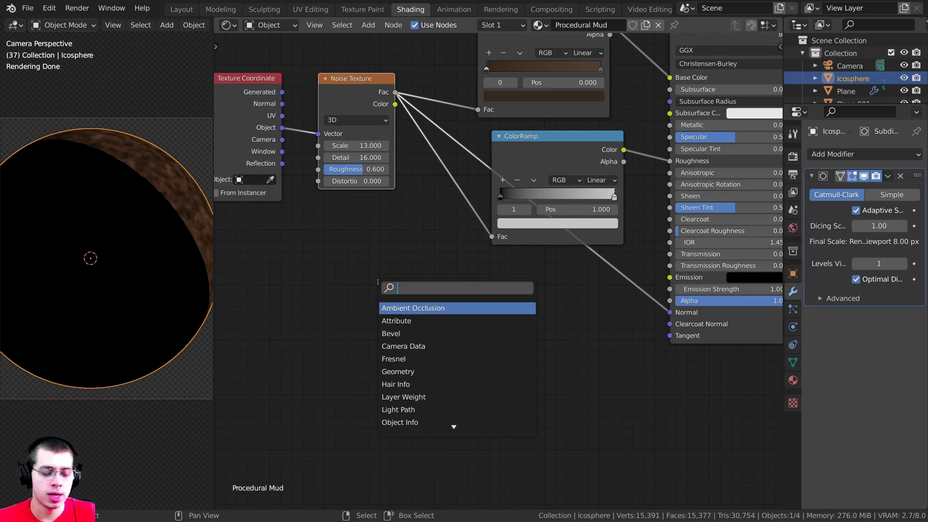
text(bum)
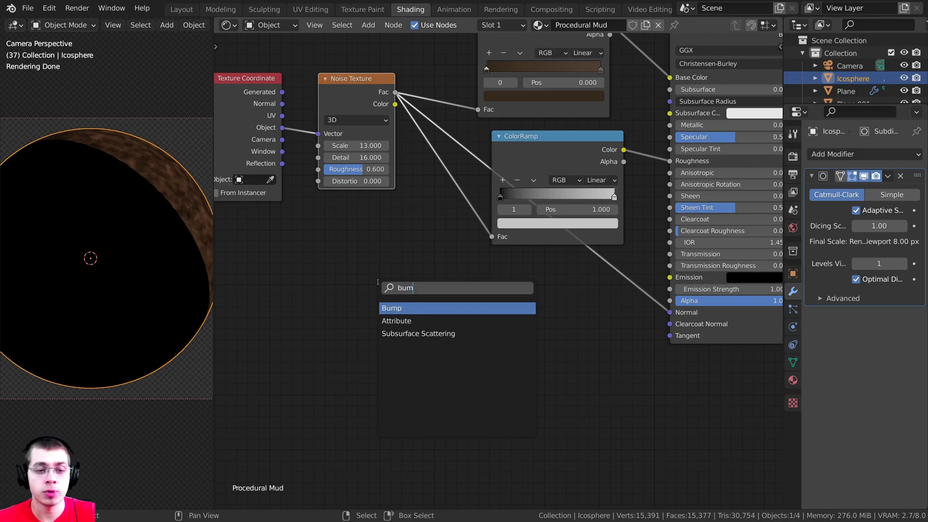
click(383, 308)
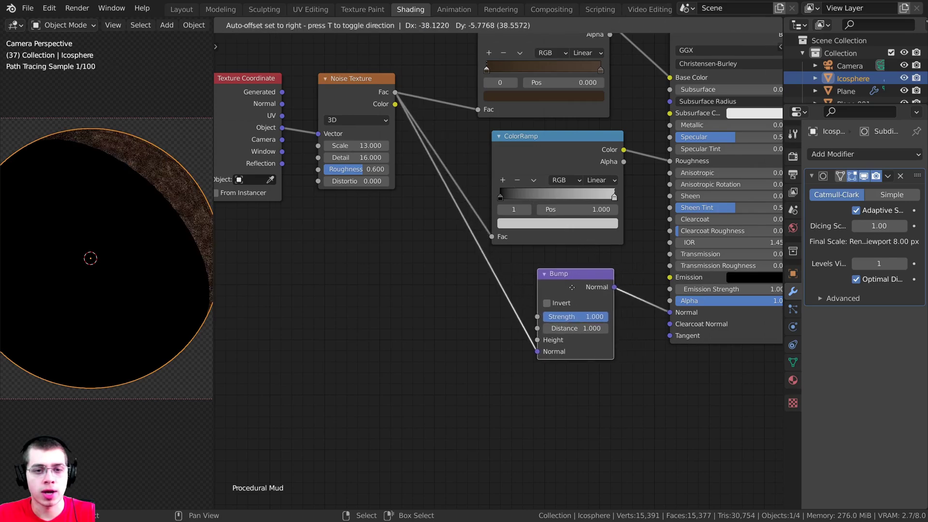
click(569, 287)
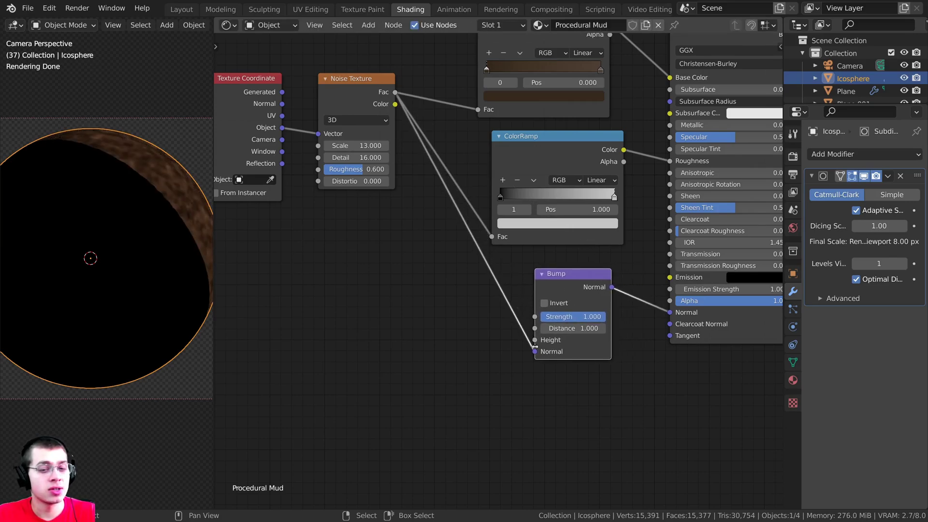
drag(535, 347, 534, 340)
drag(563, 288, 537, 288)
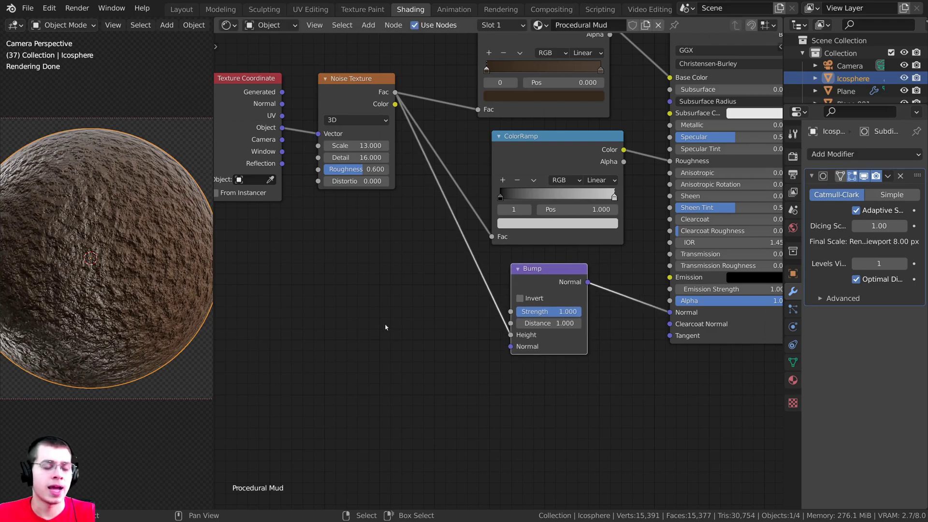
Set the Bump node's Strength to 0.1 and check the softer relief on the sphere
key(Home)
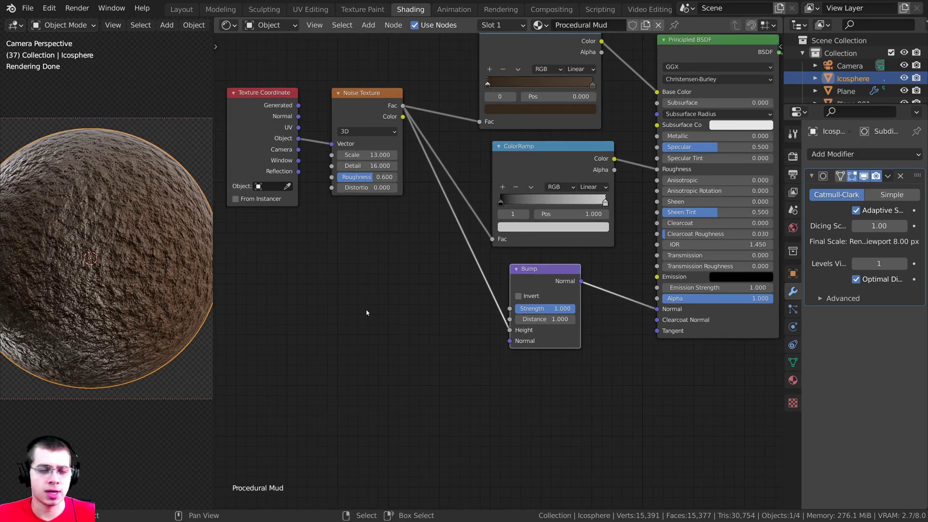
scroll(474, 315, up, 2)
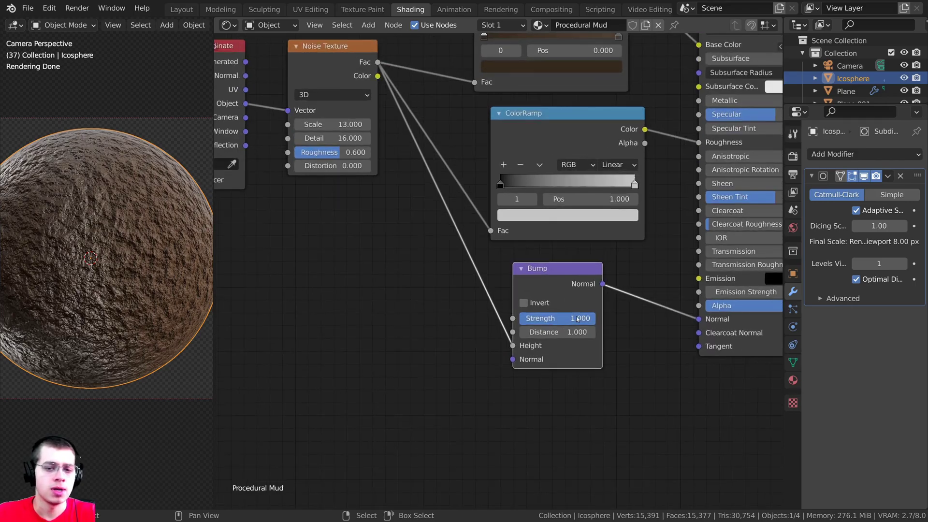
click(544, 319)
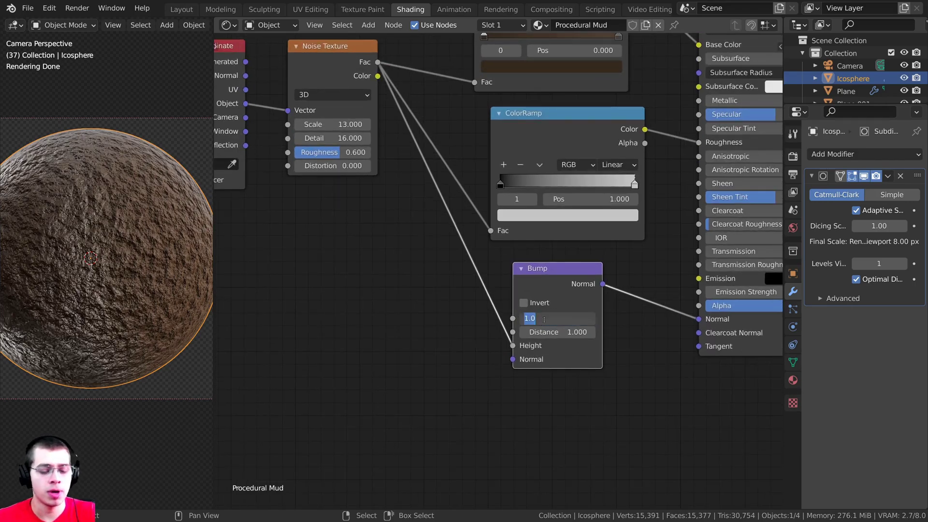
text(0.1)
key(Return)
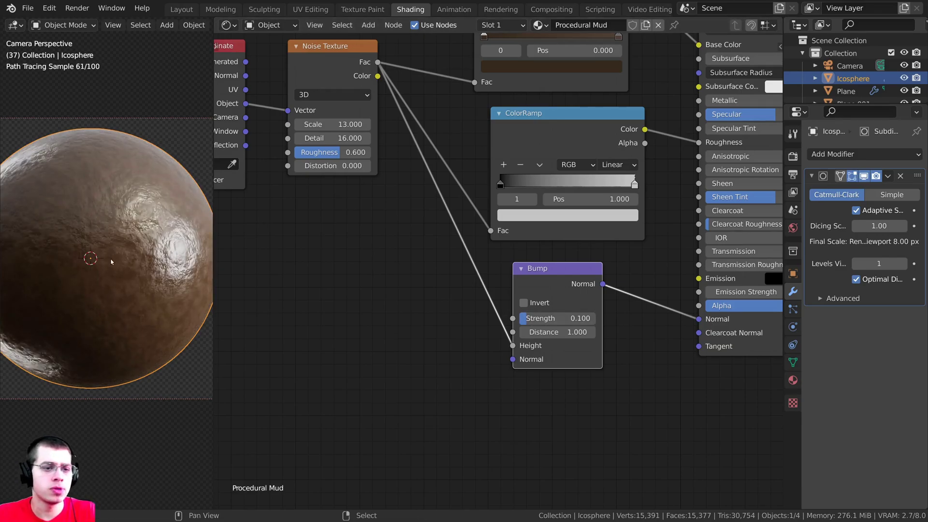
shift+middle_drag(110, 262, 92, 267)
scroll(518, 256, down, 3)
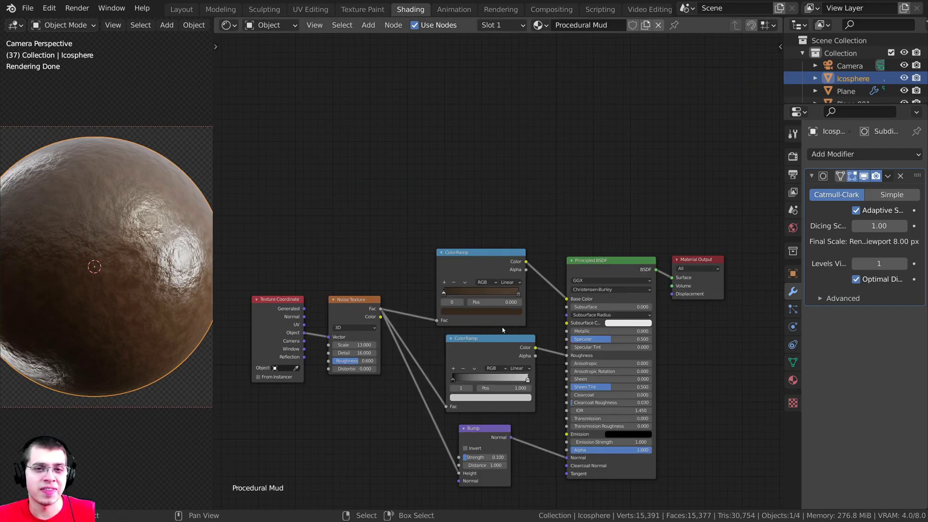
Duplicate the Principled BSDF and place the copy above the original node
scroll(503, 330, down, 1)
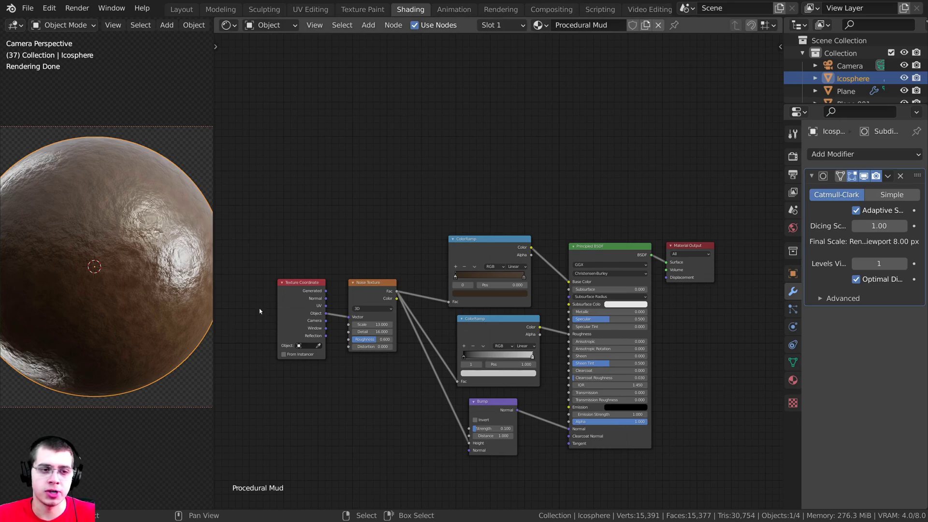
scroll(444, 328, up, 1)
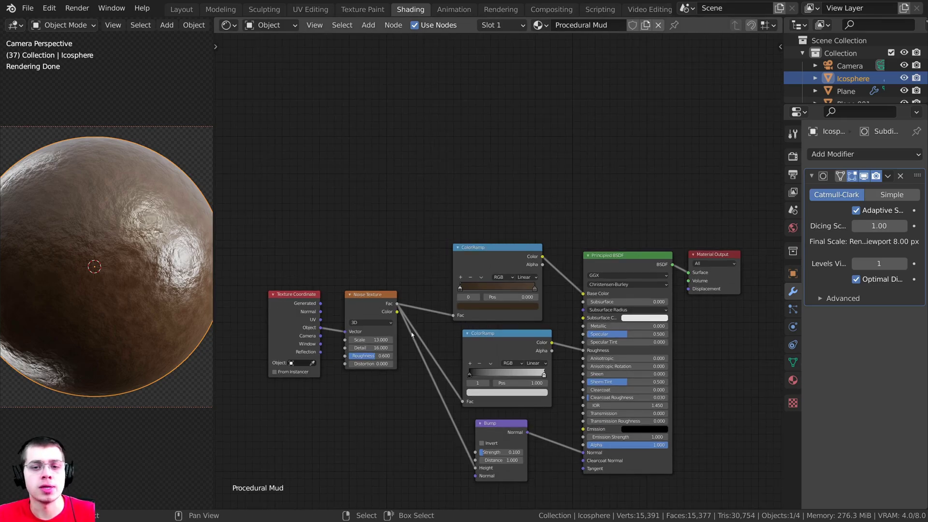
middle_drag(430, 286, 439, 314)
scroll(505, 299, down, 2)
middle_drag(544, 275, 551, 269)
scroll(552, 266, up, 1)
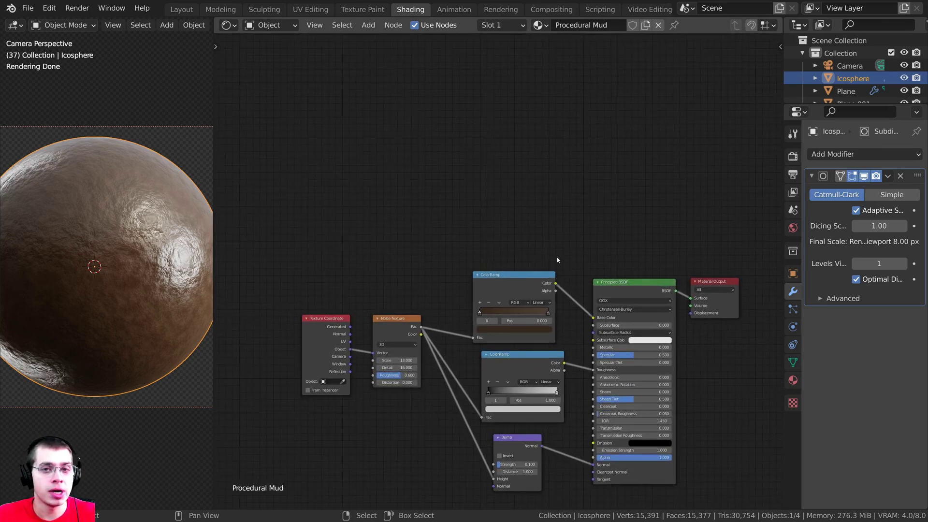
click(629, 283)
key(space)
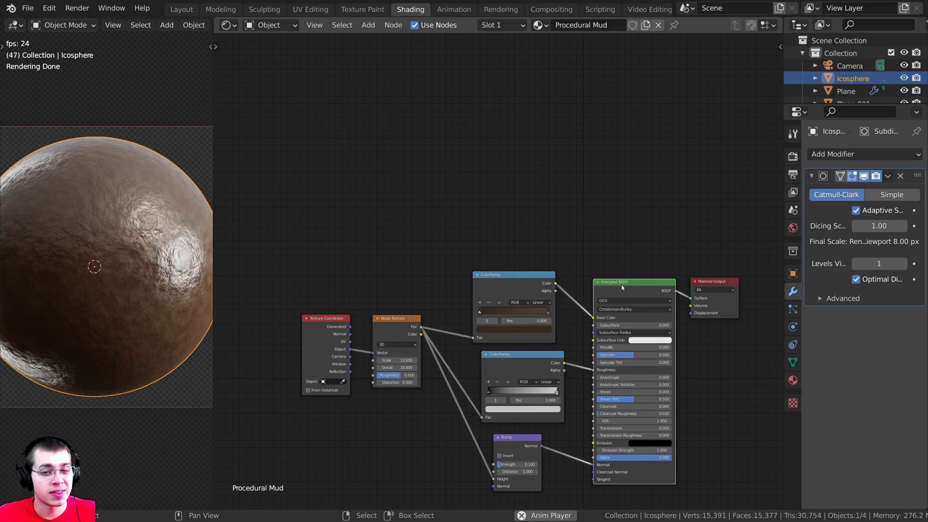
key(space)
middle_drag(624, 290, 630, 304)
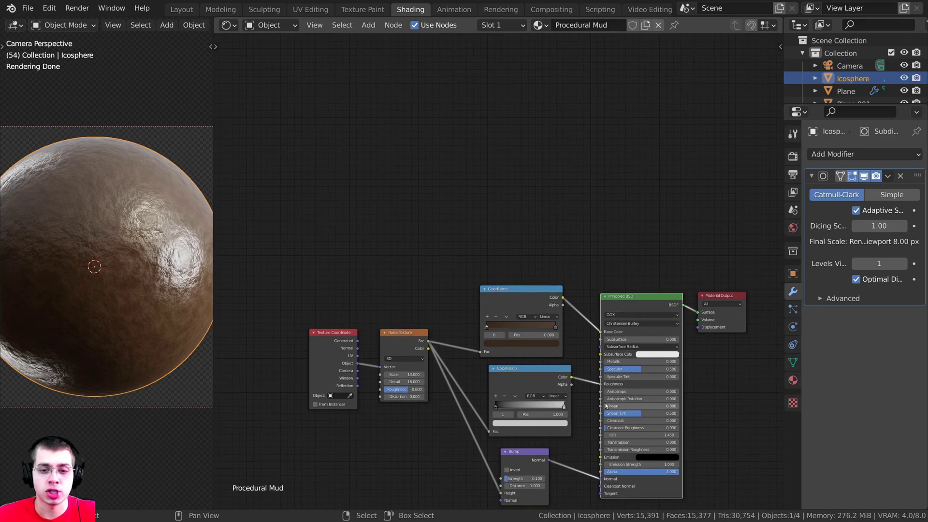
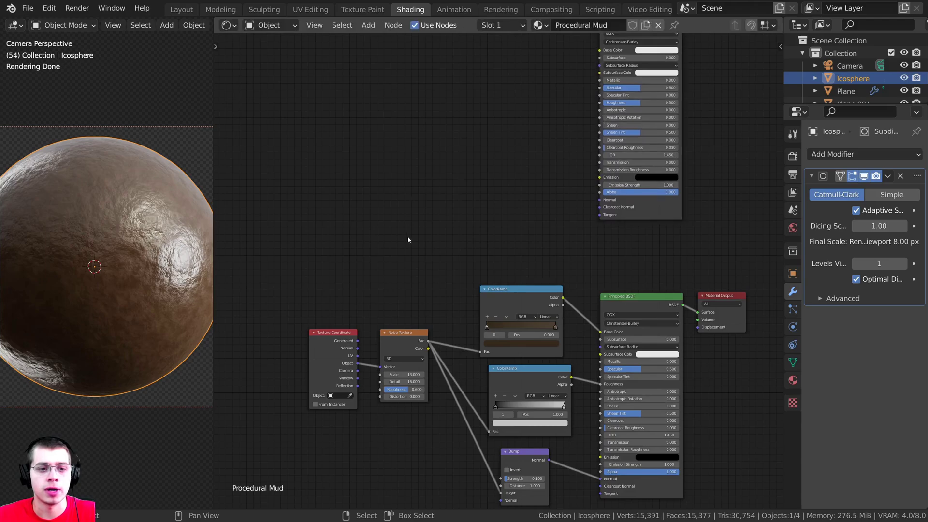
Duplicate the Noise Texture and place the copy in the upper area, level with the new Principled BSDF
middle_drag(396, 337, 426, 382)
click(426, 382)
key(shift+d)
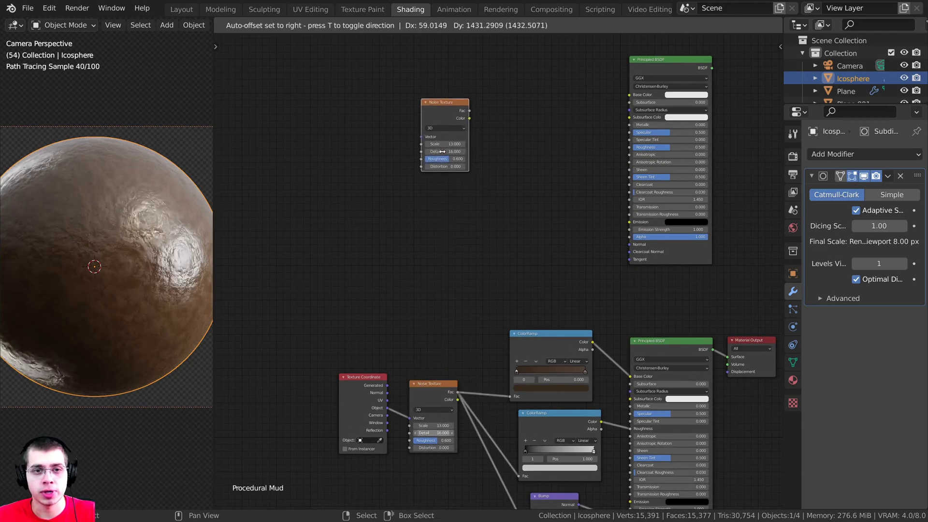
click(447, 134)
Move the Texture Coordinate node between the two node chains and link its Object output to the upper Noise Texture's Vector input
middle_drag(359, 411, 384, 439)
scroll(384, 439, up, 2)
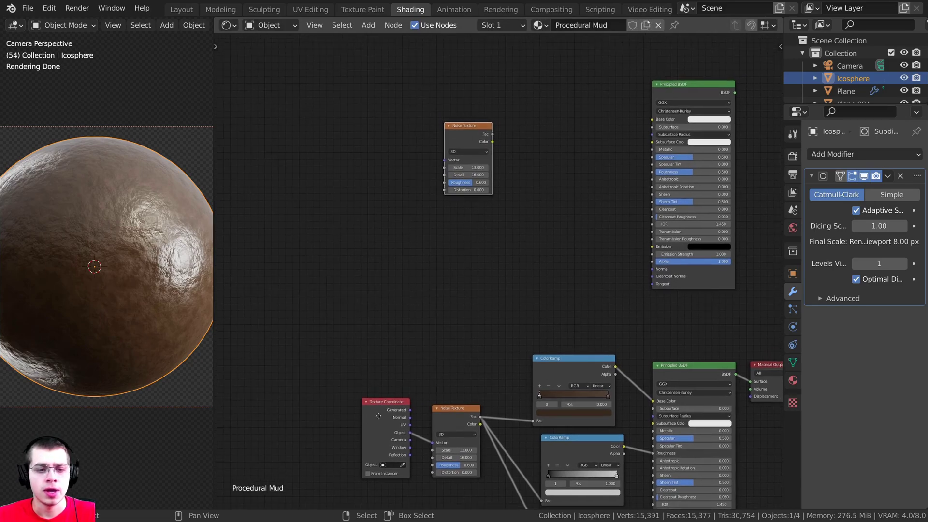
drag(379, 425, 311, 279)
middle_drag(336, 307, 377, 358)
scroll(377, 358, up, 2)
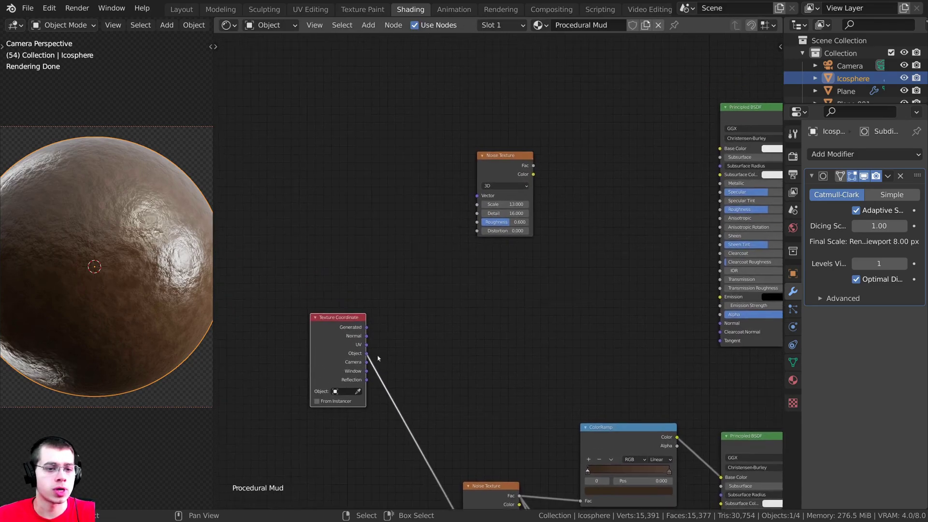
drag(356, 360, 475, 191)
middle_drag(495, 248, 457, 259)
scroll(458, 256, up, 5)
drag(469, 135, 464, 144)
scroll(463, 164, down, 5)
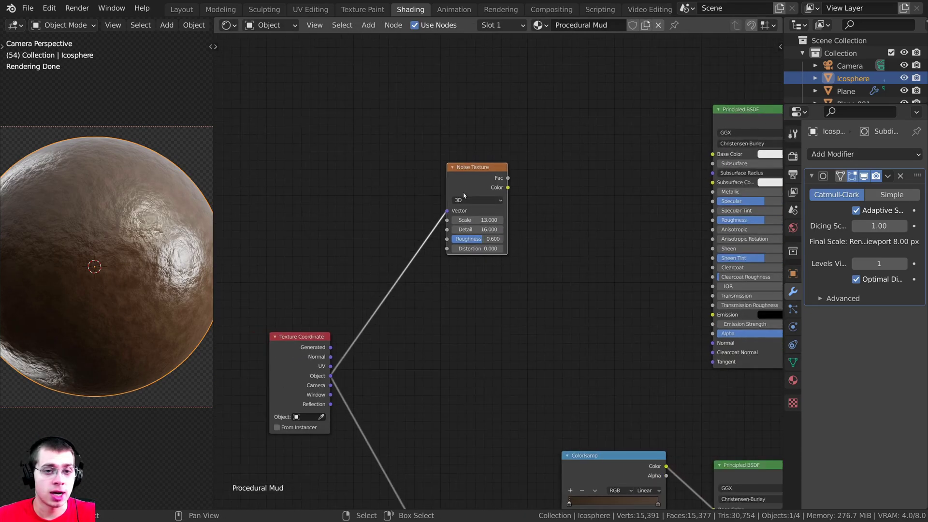
Set the upper Noise Texture's Roughness to 0.7 and Distortion to 1
scroll(464, 193, up, 2)
drag(463, 179, 463, 169)
scroll(462, 194, up, 3)
click(466, 210)
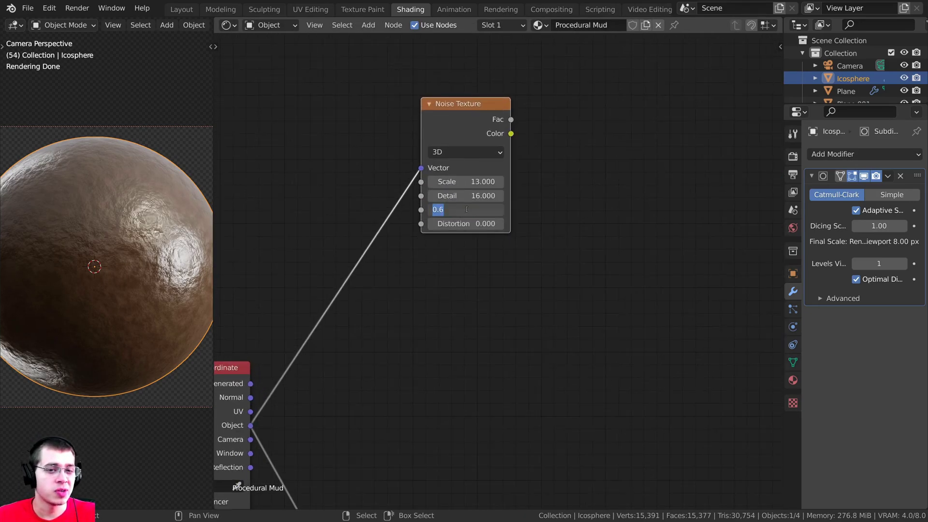
text(.)
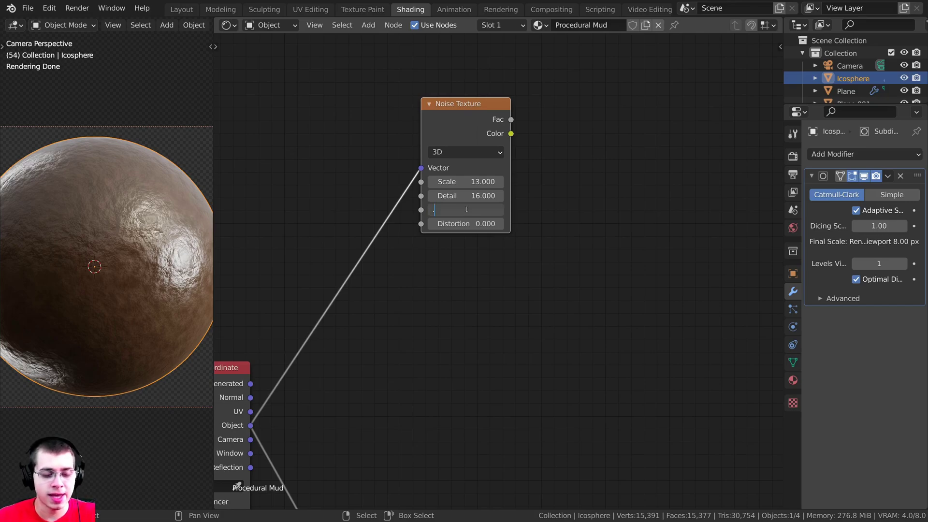
text(7)
key(Return)
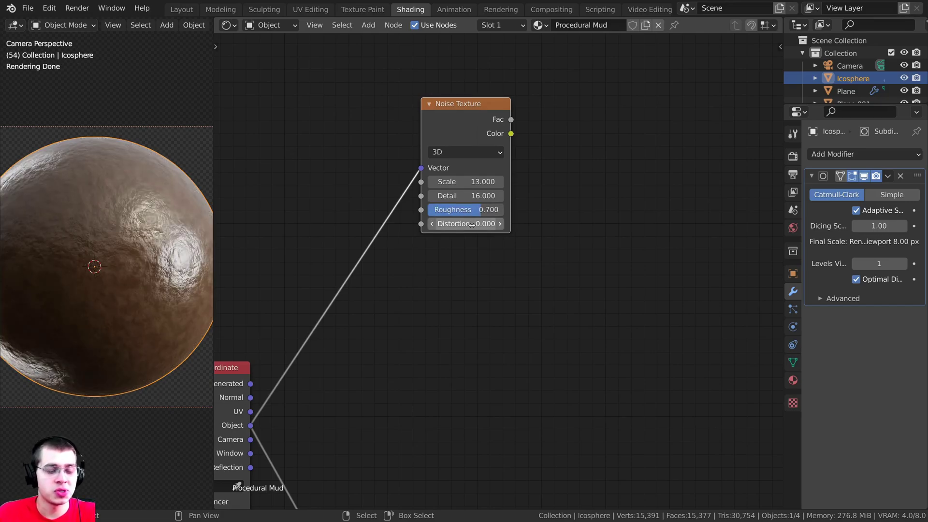
click(471, 225)
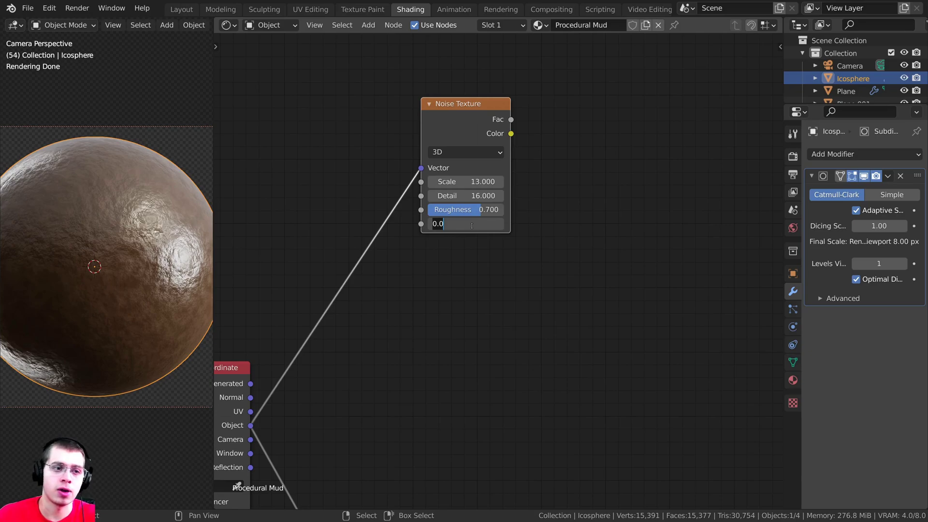
text(1)
key(Return)
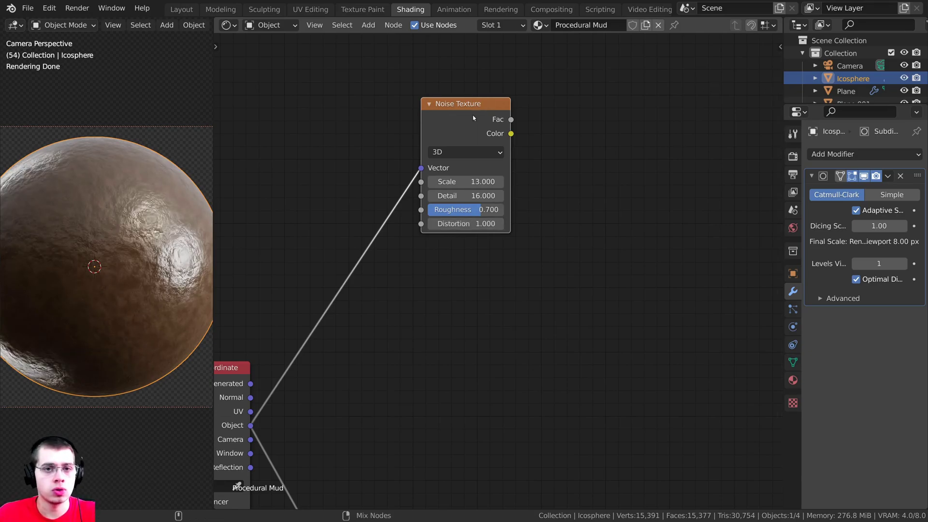
Preview the upper Noise Texture directly on the sphere and examine its pattern up close
ctrl+shift+click(473, 118)
scroll(84, 225, up, 4)
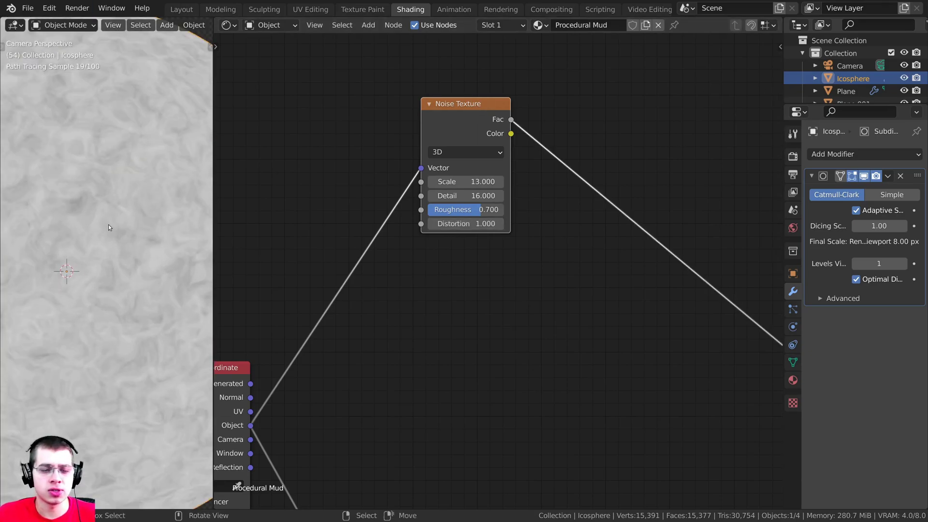
scroll(459, 241, down, 3)
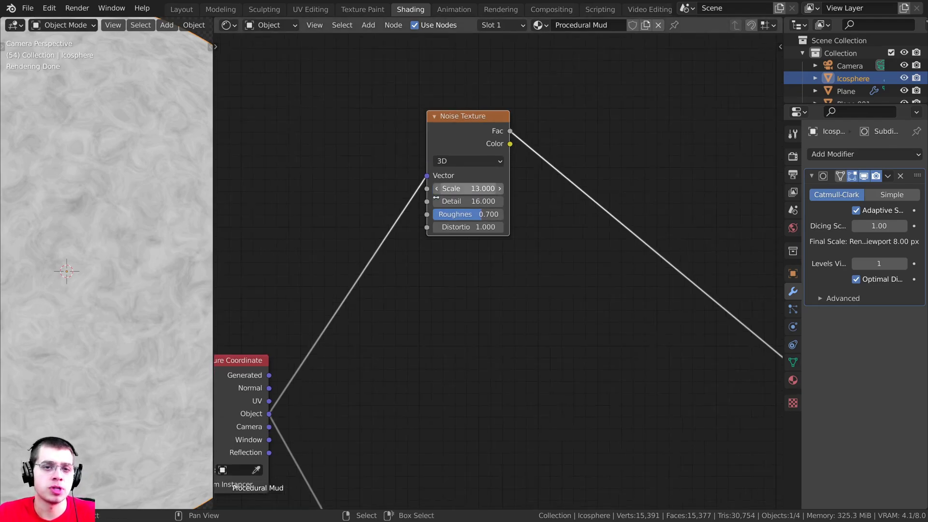
middle_drag(482, 194, 389, 195)
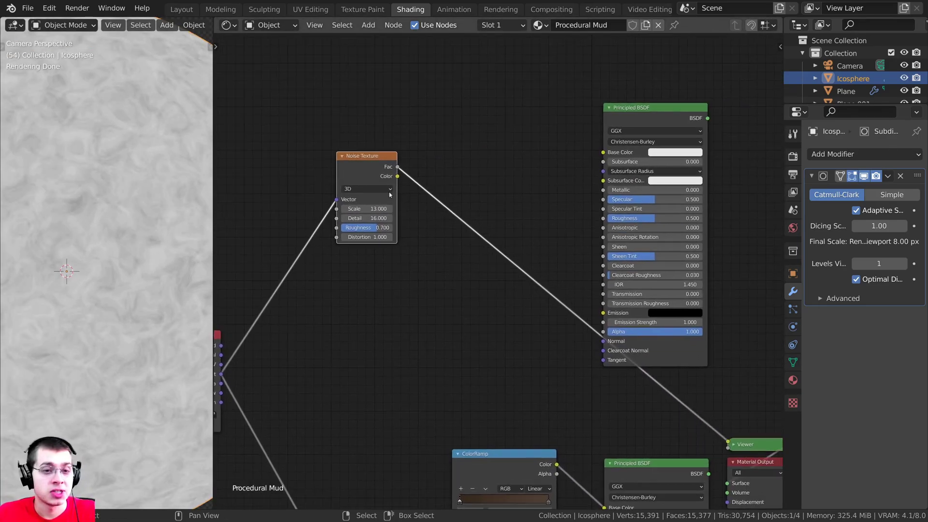
Link the upper Noise Texture's Fac to the upper Principled BSDF's Base Color and route that shader to the Material Output
drag(397, 166, 603, 152)
shift+scroll(494, 131, down, 2)
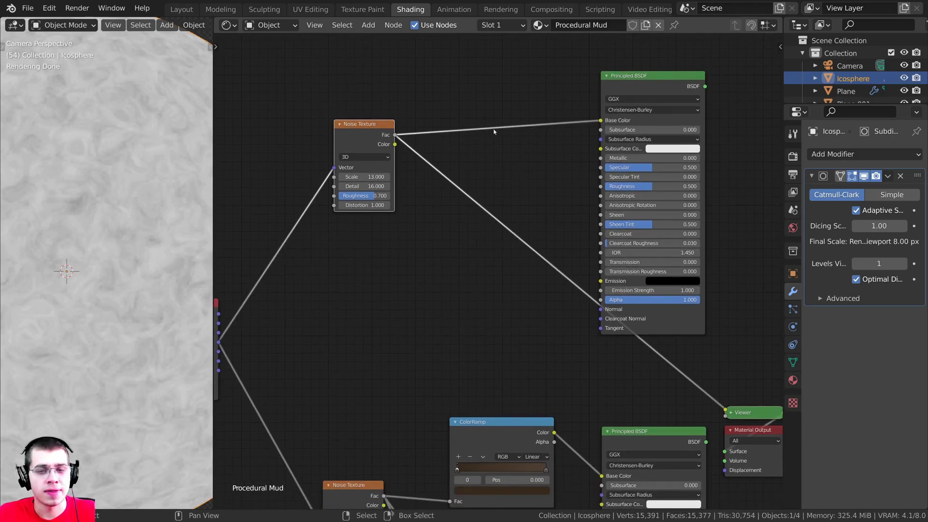
ctrl+shift+click(630, 83)
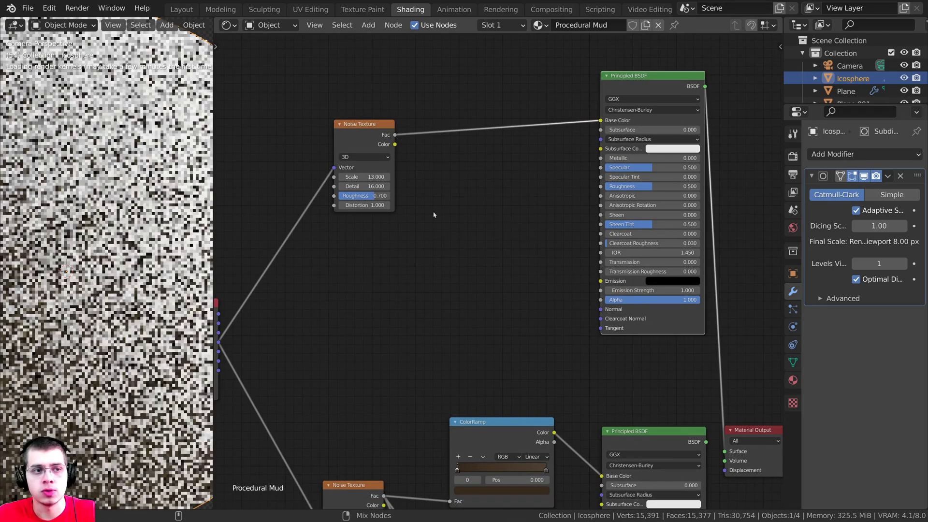
middle_drag(433, 213, 430, 225)
scroll(351, 215, down, 1)
middle_drag(348, 214, 367, 220)
scroll(136, 291, down, 3)
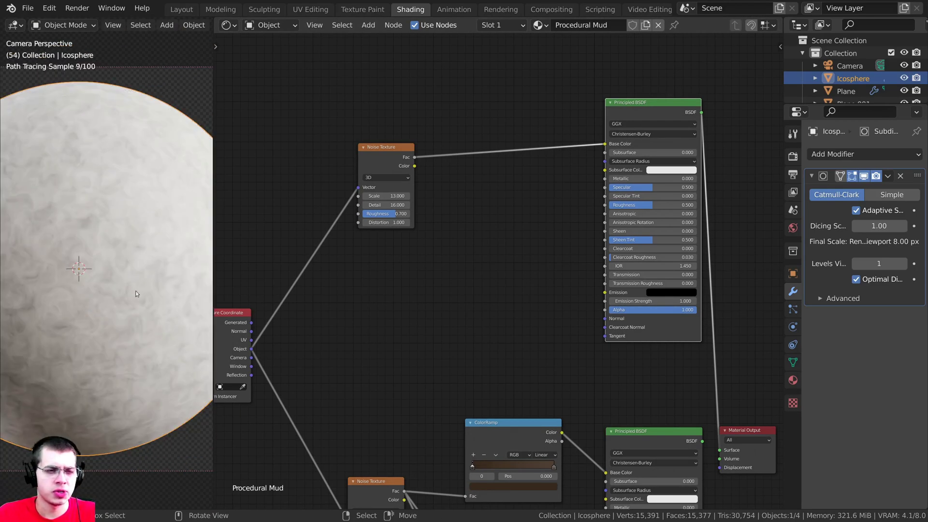
Duplicate the brown ColorRamp and insert the copy between the upper Noise Texture and the upper Principled BSDF's Base Color
drag(402, 158, 401, 158)
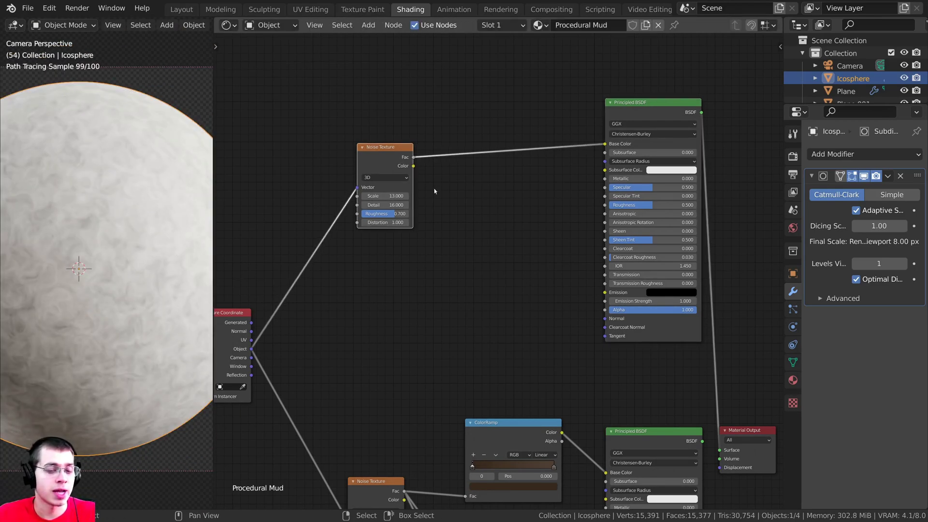
middle_drag(497, 311, 500, 299)
mouse_move(501, 425)
mouse_down()
mouse_move(500, 408)
mouse_move(504, 422)
mouse_up()
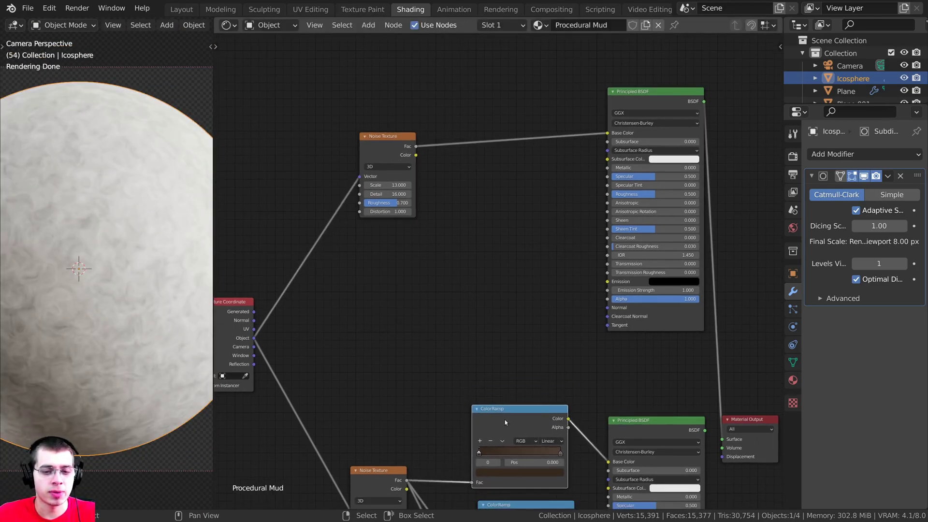
scroll(505, 421, down, 2)
middle_drag(504, 423, 497, 430)
key(shift+d)
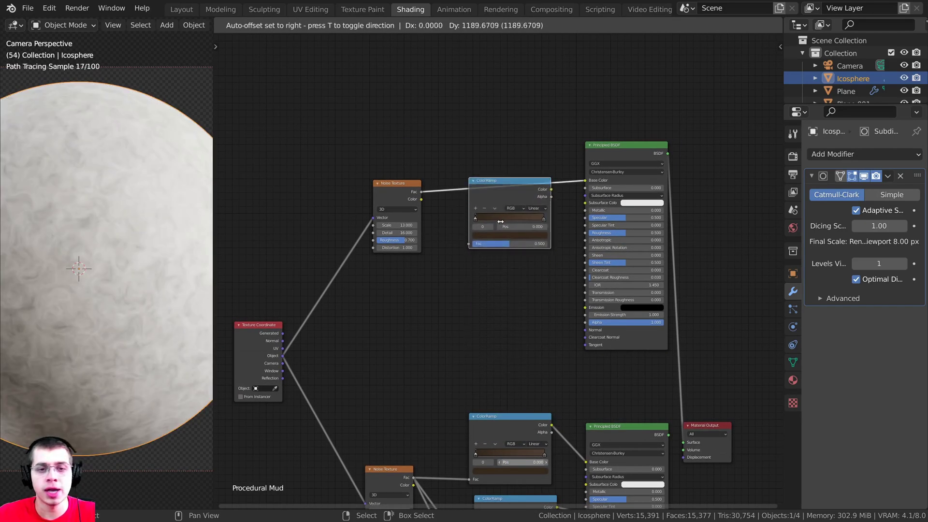
click(478, 216)
scroll(489, 174, up, 3)
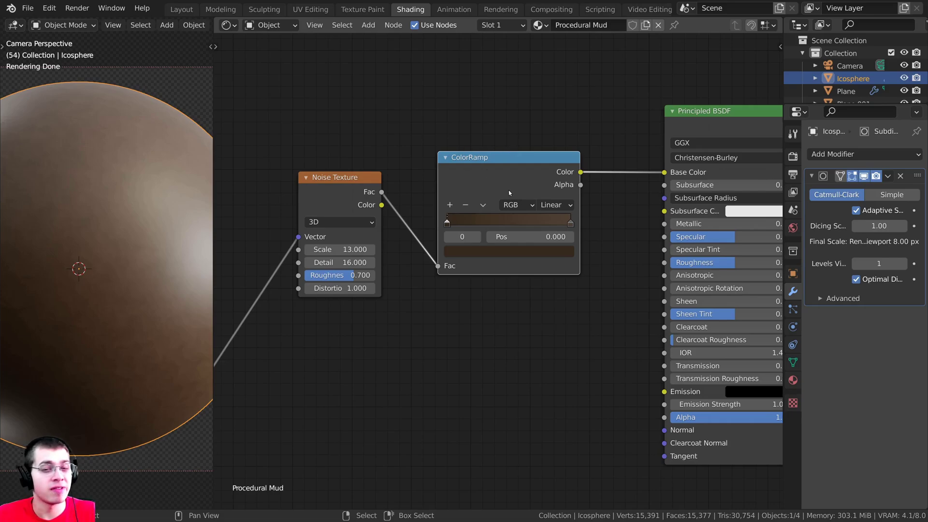
Set the upper ColorRamp's stop at position 1 to a lighter brown, hex 7F6955
click(570, 224)
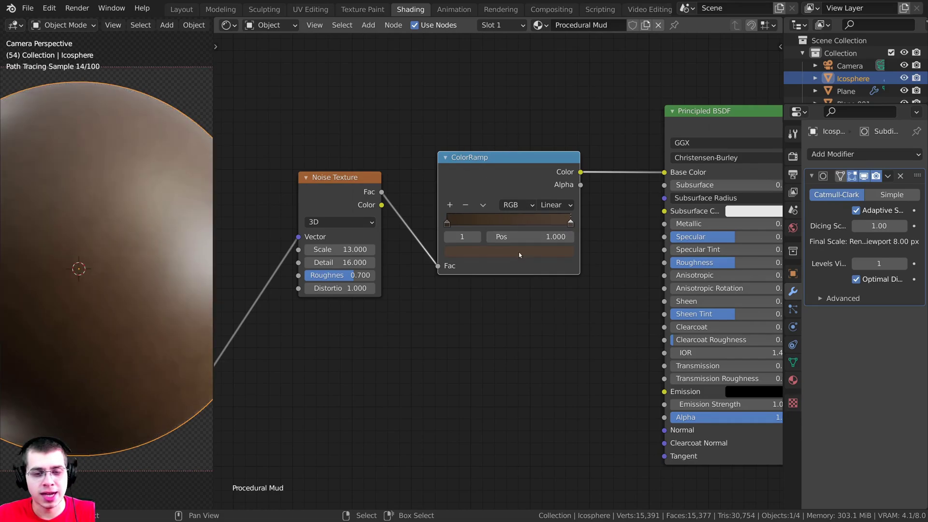
click(527, 251)
drag(545, 141, 545, 125)
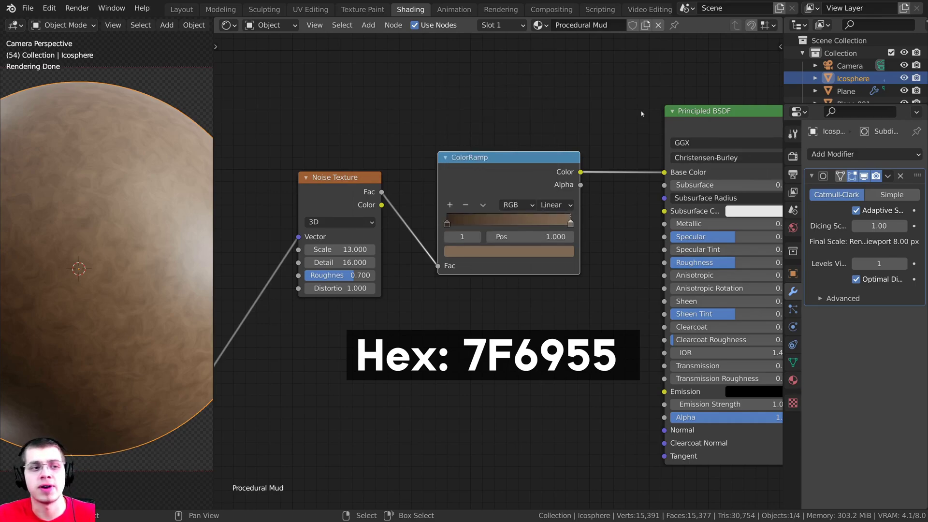
Set the upper Principled BSDF's Roughness to 0.05
scroll(504, 251, down, 3)
scroll(505, 252, up, 2)
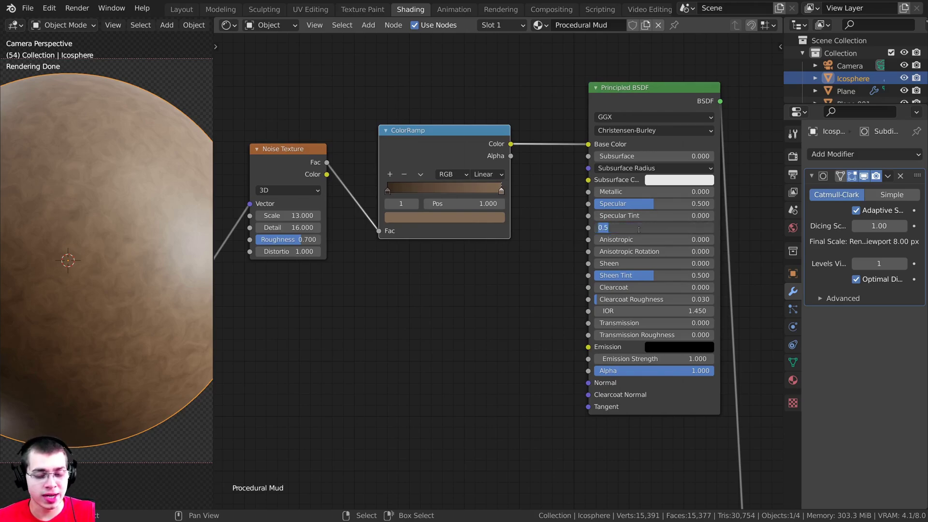
text(5)
key(Return)
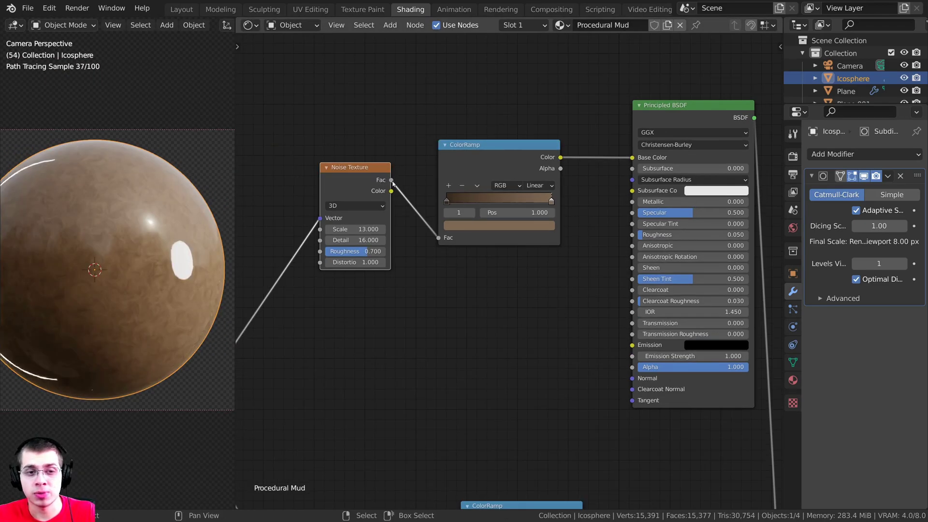
Link the upper Noise Texture's Fac output to the upper Principled BSDF's Normal input
drag(392, 182, 630, 380)
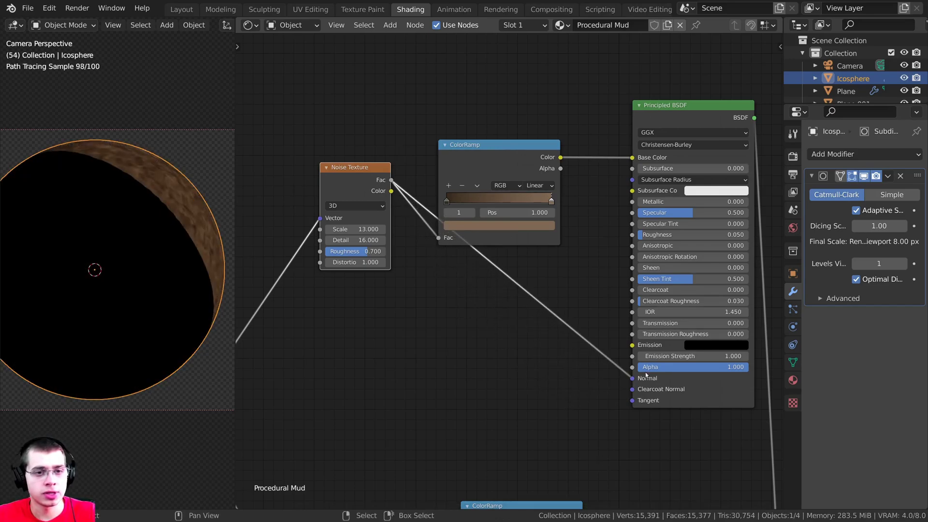
Insert a Bump node before the upper Principled BSDF's Normal input, with the upper Noise Texture's Fac feeding its Height
key(shift+a)
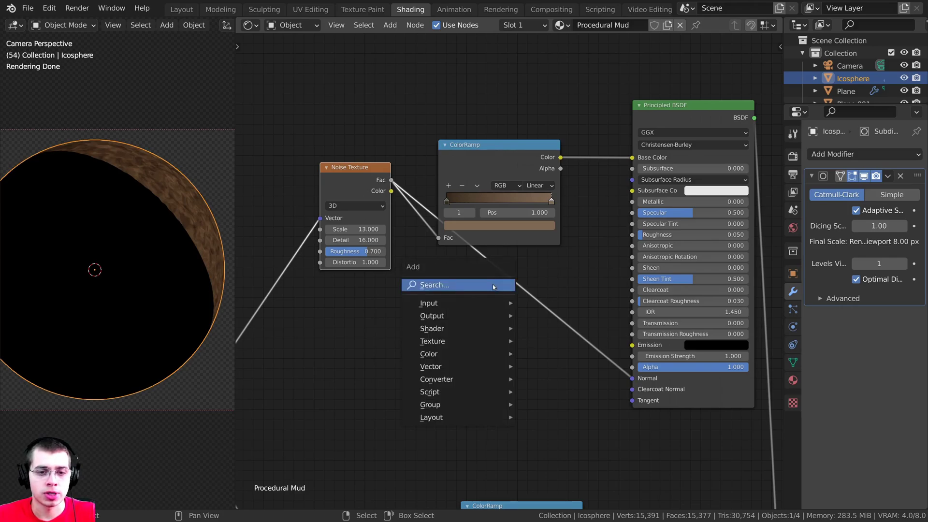
click(501, 284)
text(bum)
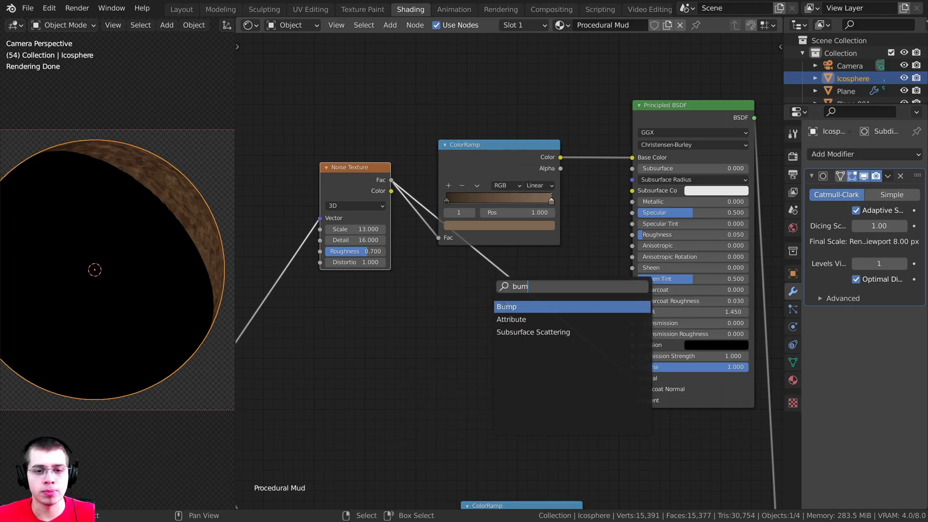
click(504, 306)
click(509, 314)
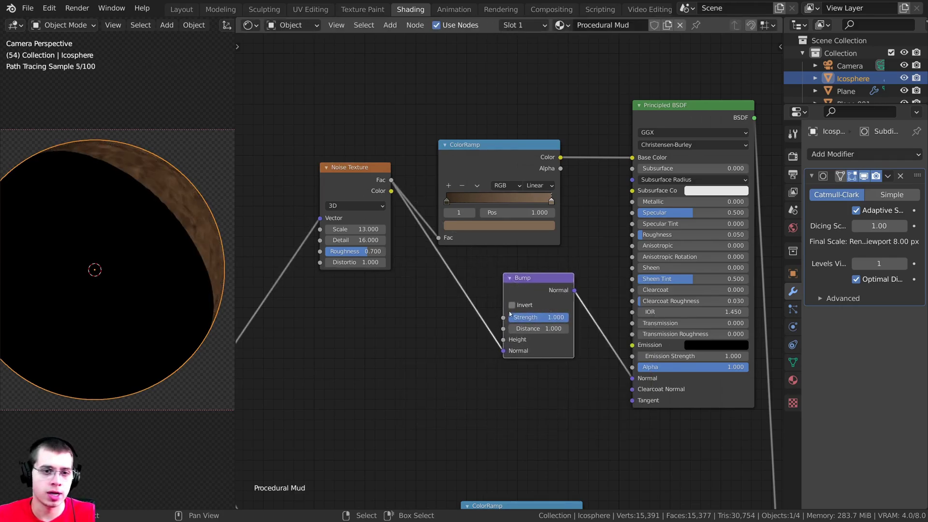
drag(522, 295, 512, 313)
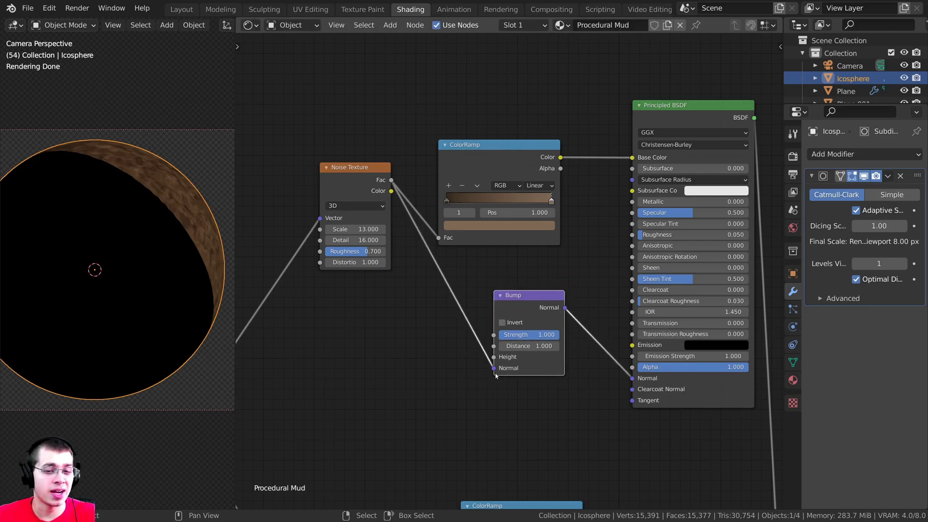
drag(494, 368, 493, 357)
drag(521, 303, 516, 326)
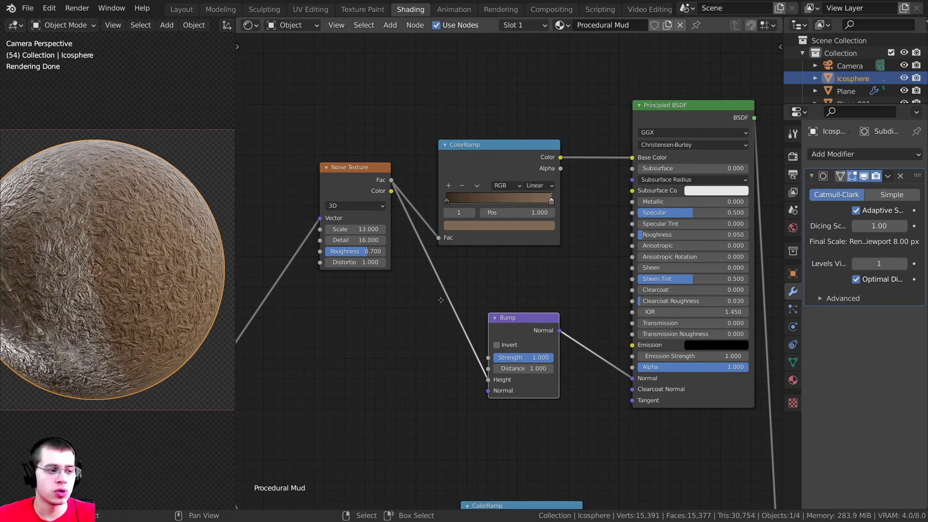
Set the upper Bump node's Strength to 0.03
scroll(435, 292, up, 2)
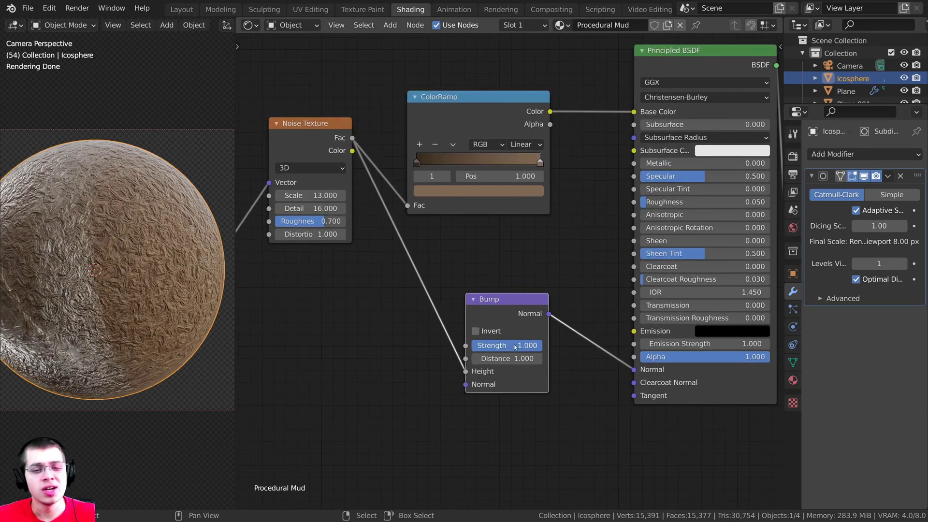
click(497, 346)
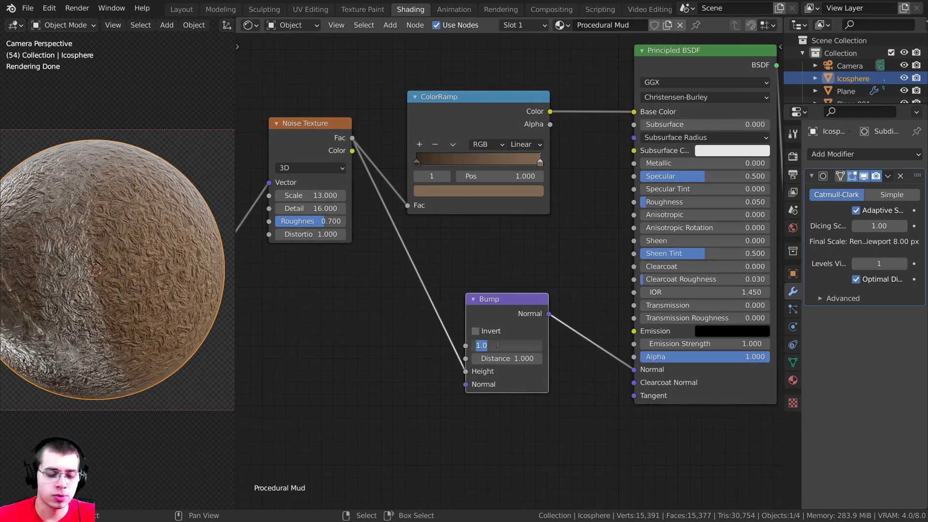
text(.03)
key(Return)
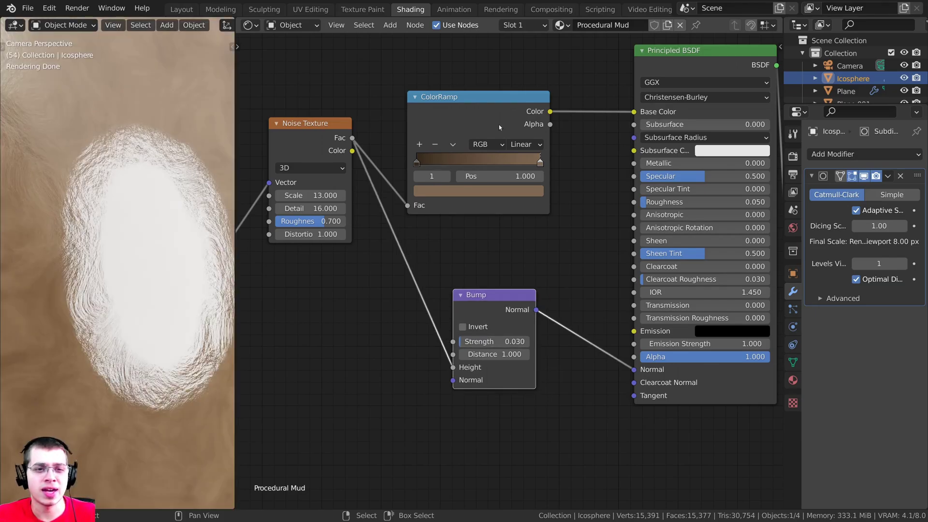
drag(499, 123, 508, 121)
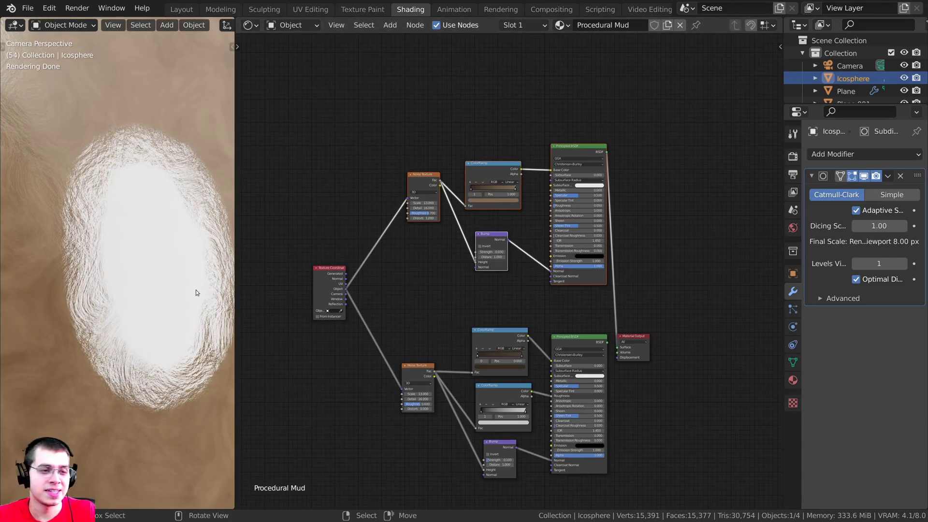
scroll(196, 289, down, 12)
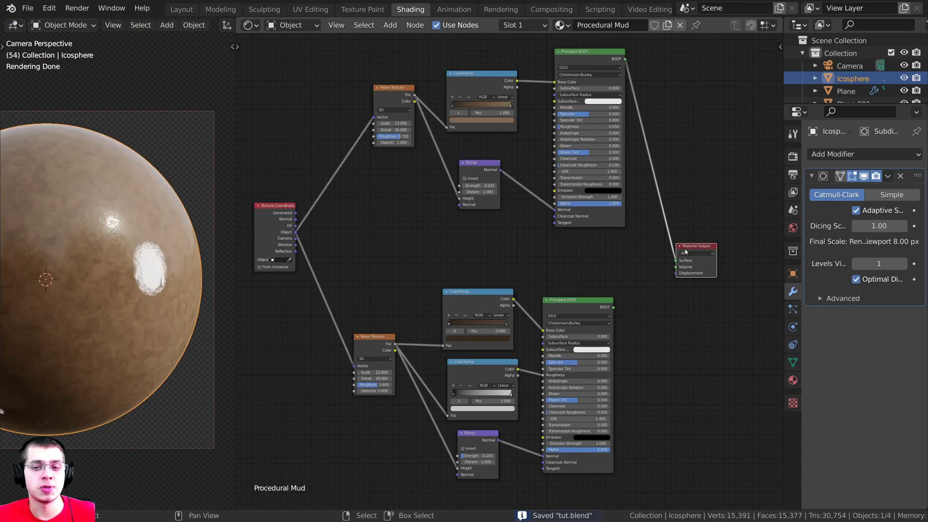
Make room before the Material Output and insert a Mix Shader between the upper Principled BSDF and the output
drag(686, 249, 715, 246)
scroll(595, 292, up, 1)
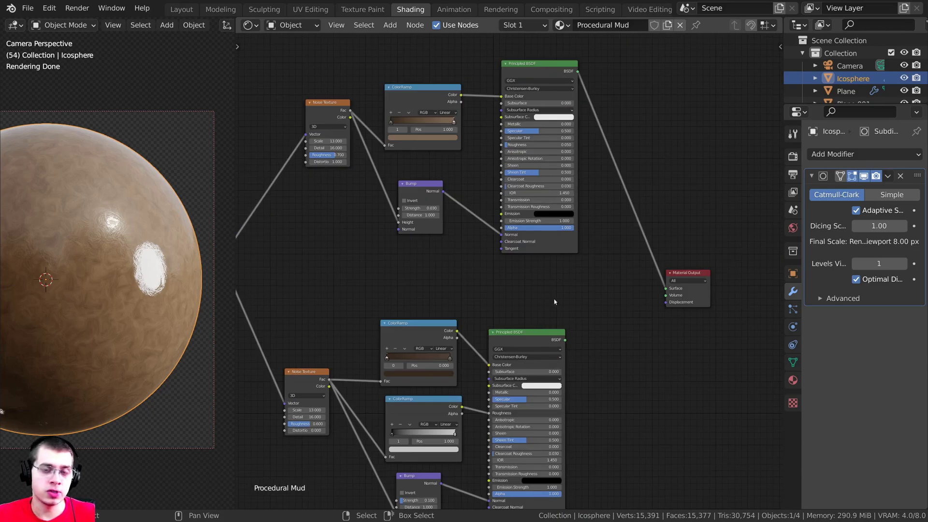
key(shift+a)
click(619, 232)
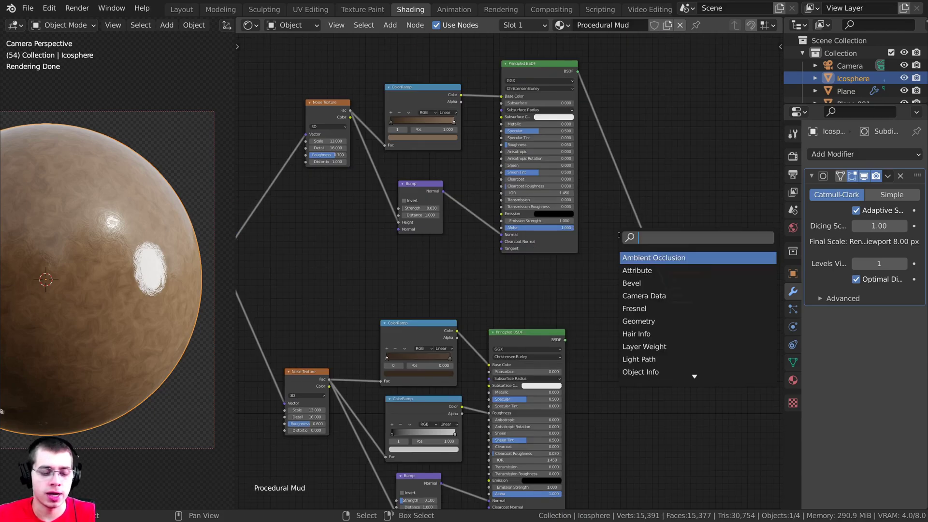
text(mix)
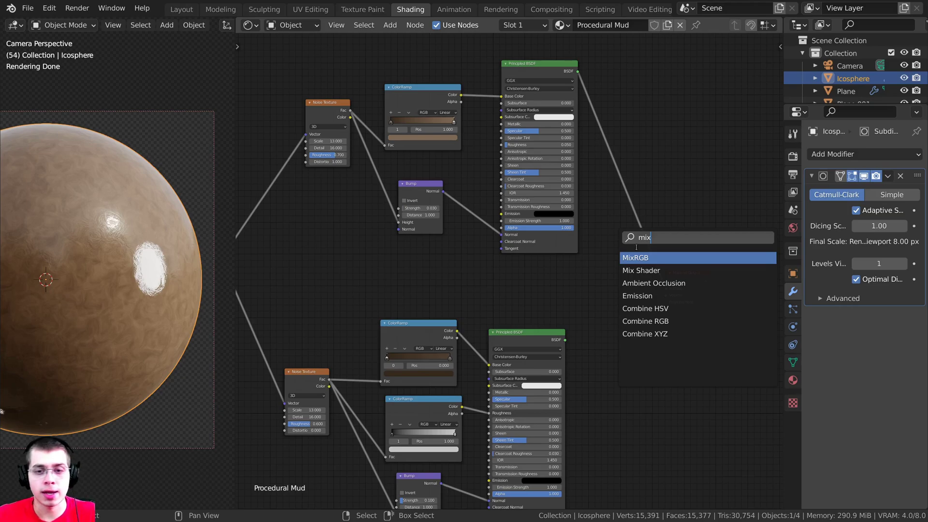
click(641, 270)
click(640, 272)
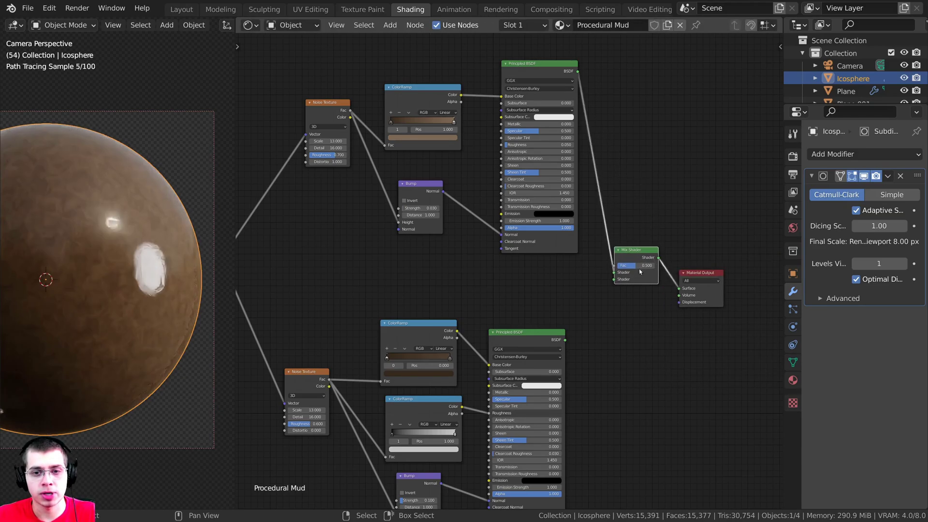
drag(639, 271, 647, 288)
drag(523, 64, 515, 70)
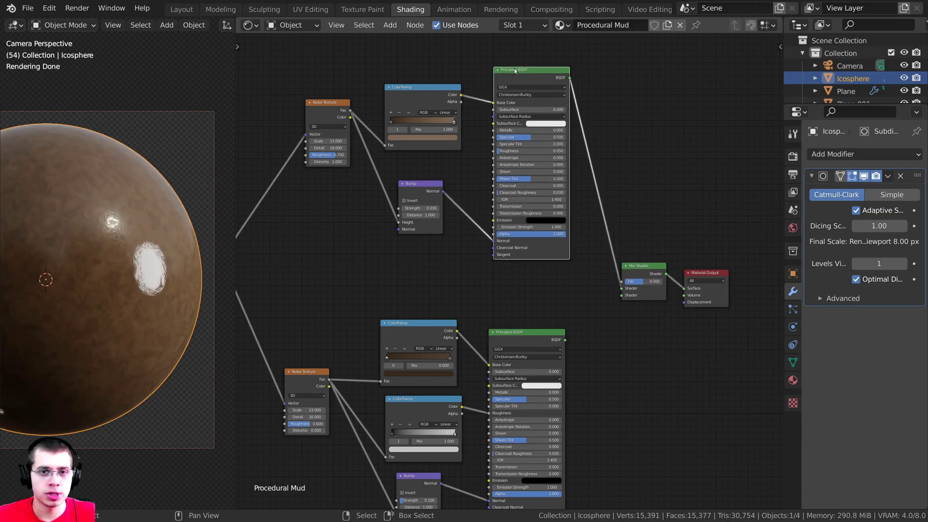
Link the lower Principled BSDF's output to the Mix Shader's second Shader input and tidy the output nodes
scroll(667, 268, up, 2)
drag(725, 262, 721, 259)
middle_drag(662, 293, 571, 269)
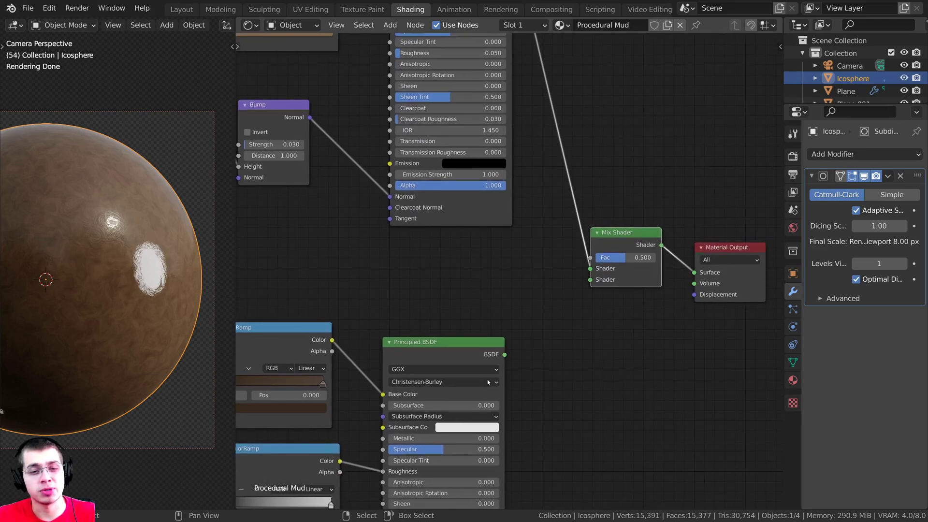
drag(505, 355, 518, 308)
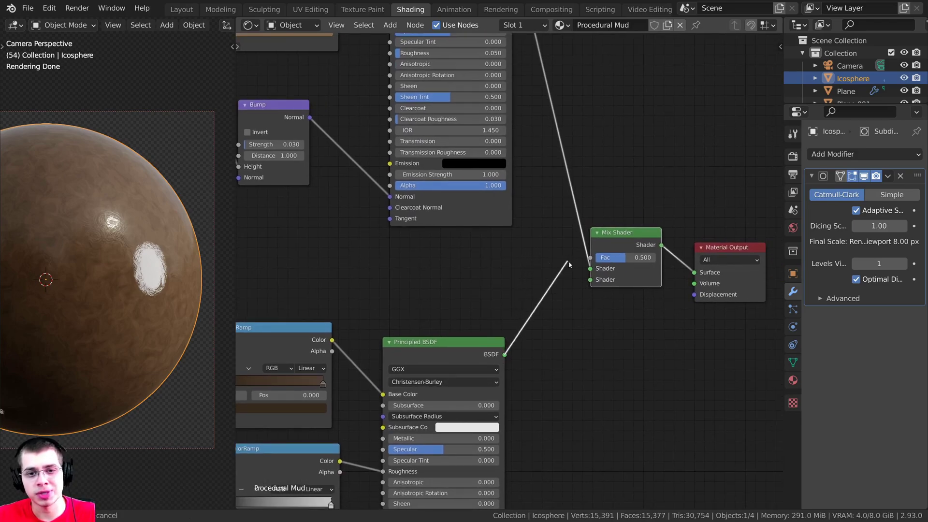
drag(568, 263, 595, 279)
drag(723, 249, 726, 234)
middle_drag(686, 247, 672, 266)
drag(632, 279, 663, 279)
key(Escape)
Duplicate the lower Noise Texture between the two shader groups and link the Texture Coordinate's Object output to its Vector
scroll(593, 265, down, 5)
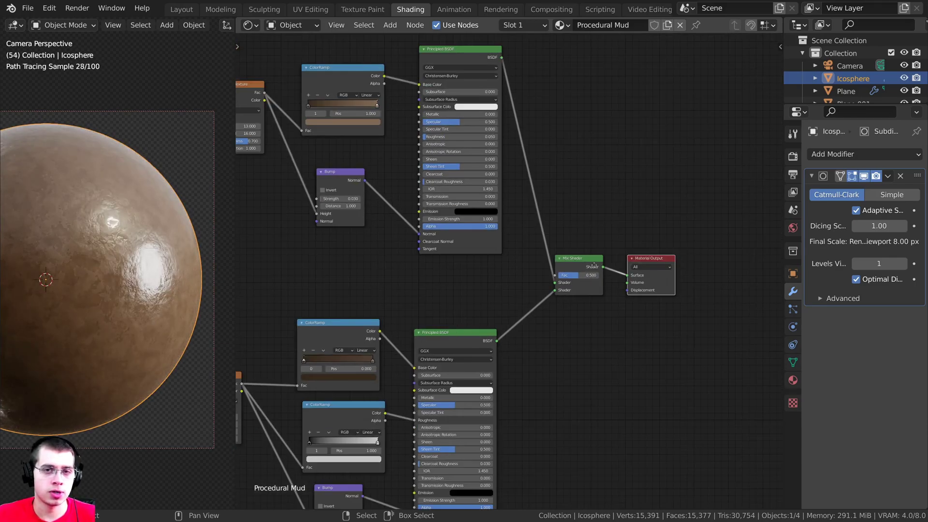
middle_drag(594, 264, 630, 292)
scroll(636, 286, up, 3)
scroll(575, 300, down, 3)
middle_drag(572, 300, 575, 312)
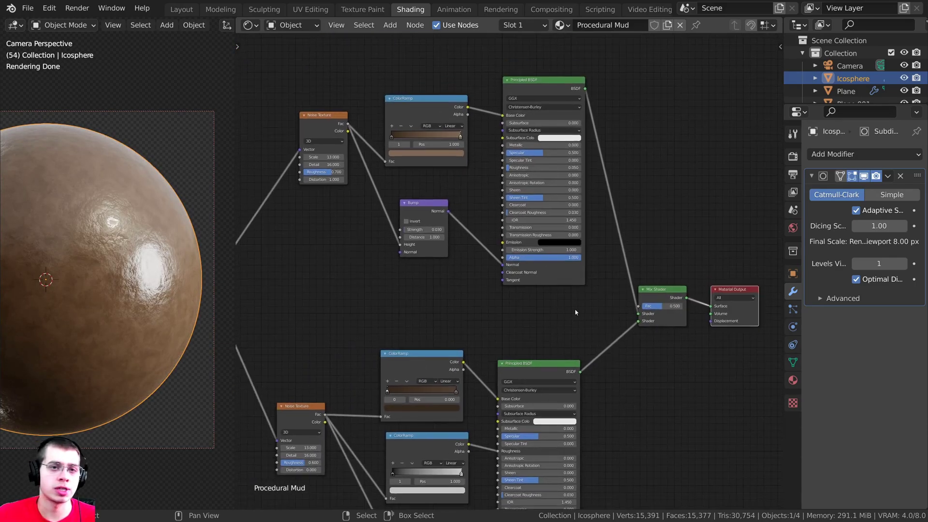
middle_drag(509, 381, 480, 334)
scroll(479, 334, up, 4)
mouse_move(403, 383)
mouse_down()
mouse_move(407, 374)
mouse_move(402, 382)
mouse_up()
key(shift+d)
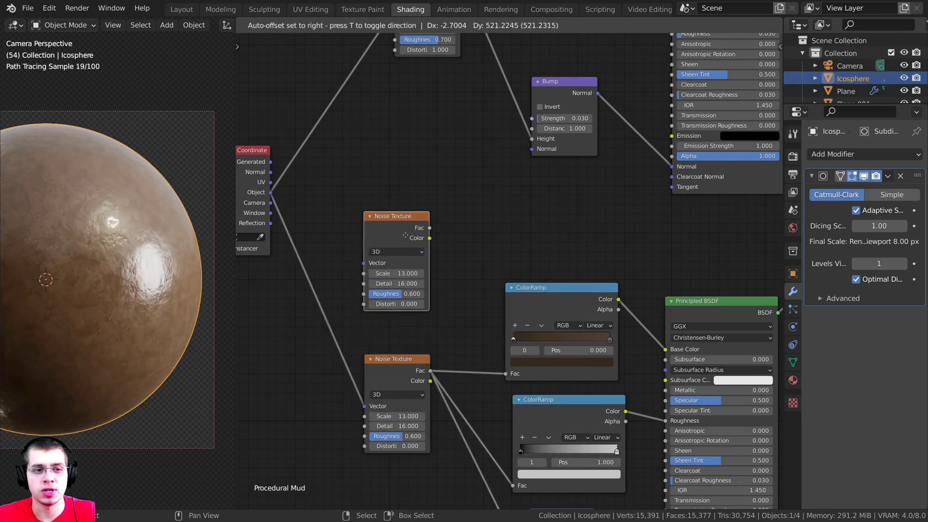
click(416, 203)
middle_drag(274, 220, 347, 217)
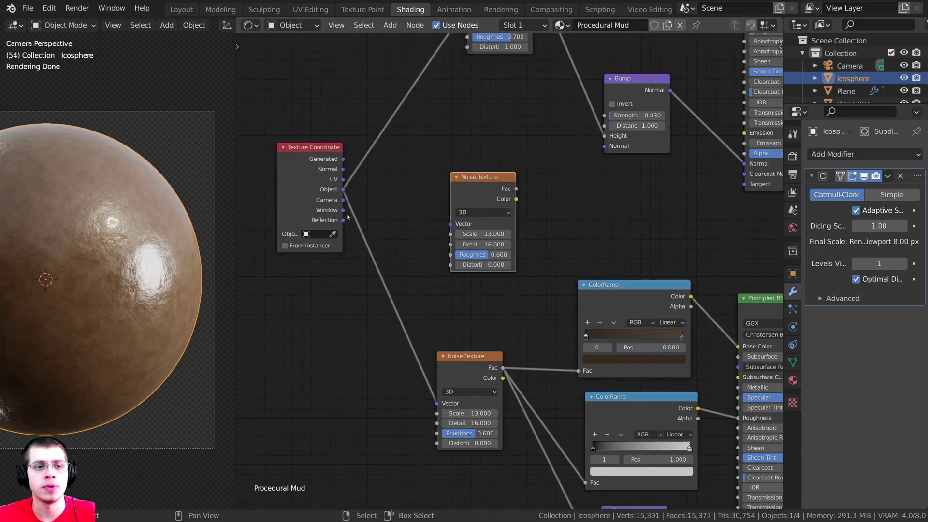
drag(343, 190, 425, 150)
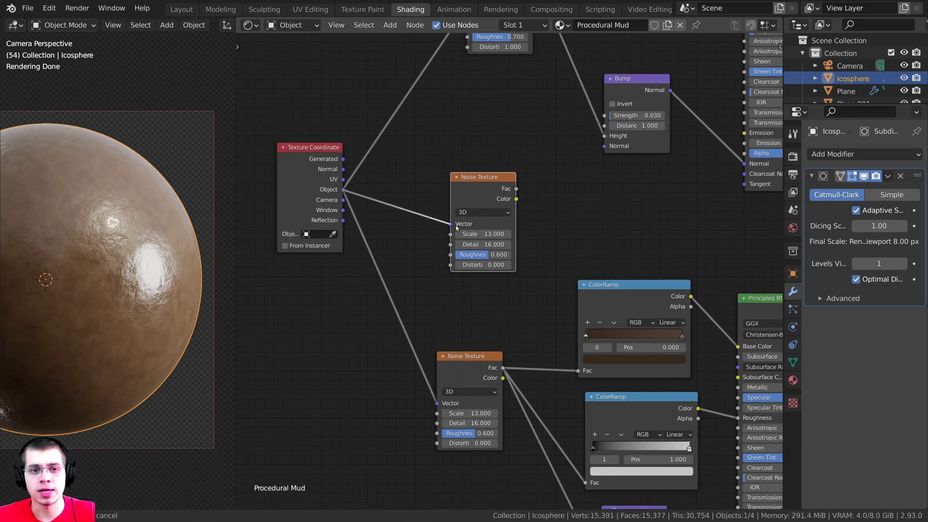
drag(456, 227, 456, 228)
Preview the duplicated middle Noise Texture on the sphere and set its Scale to 3 and Roughness to 0.5
middle_drag(456, 227, 397, 253)
ctrl+shift+click(424, 212)
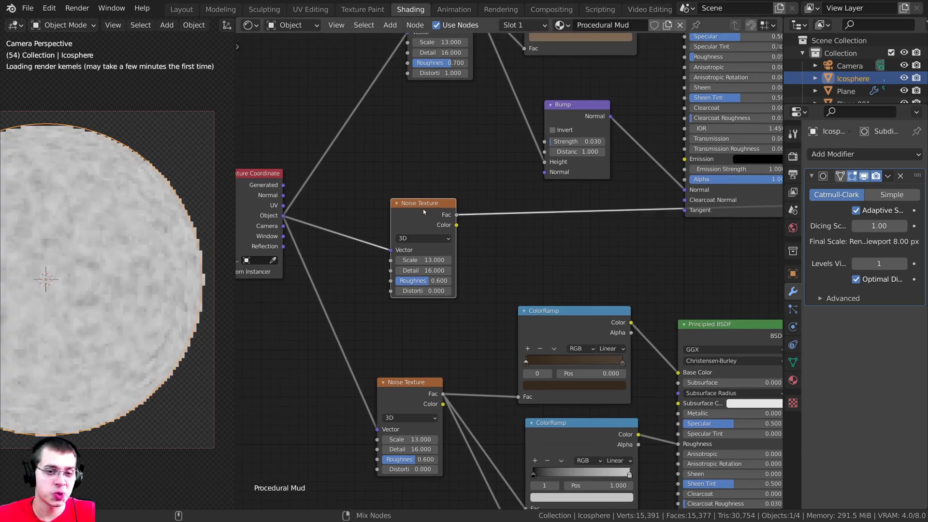
scroll(392, 318, up, 6)
middle_drag(408, 303, 424, 313)
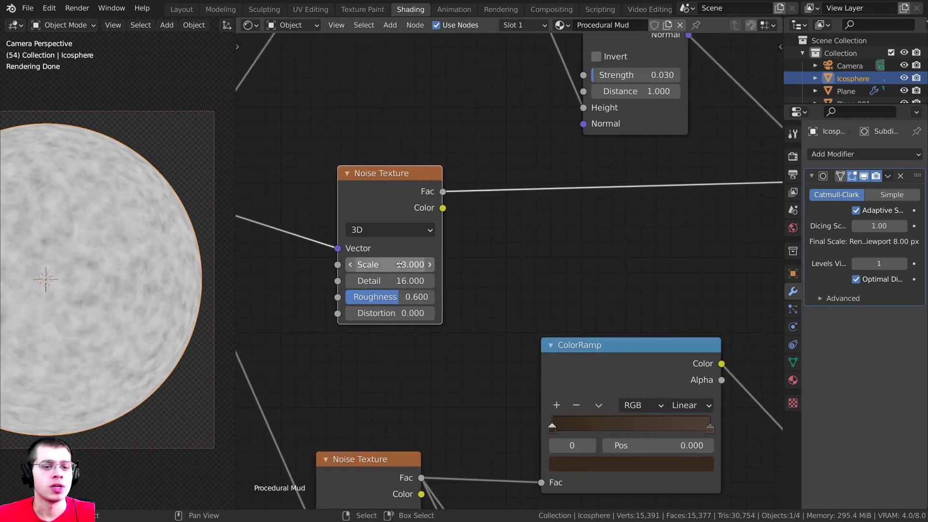
double_click(391, 264)
text(3)
key(Return)
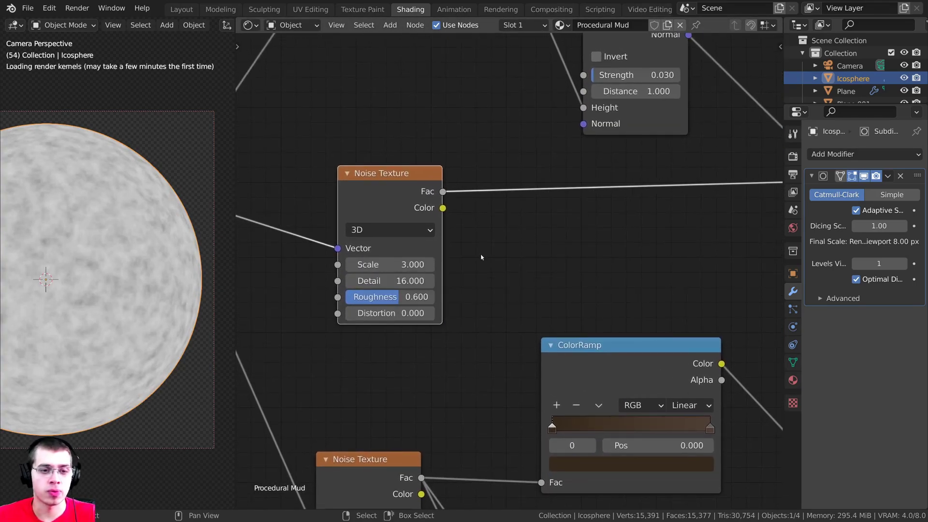
double_click(387, 296)
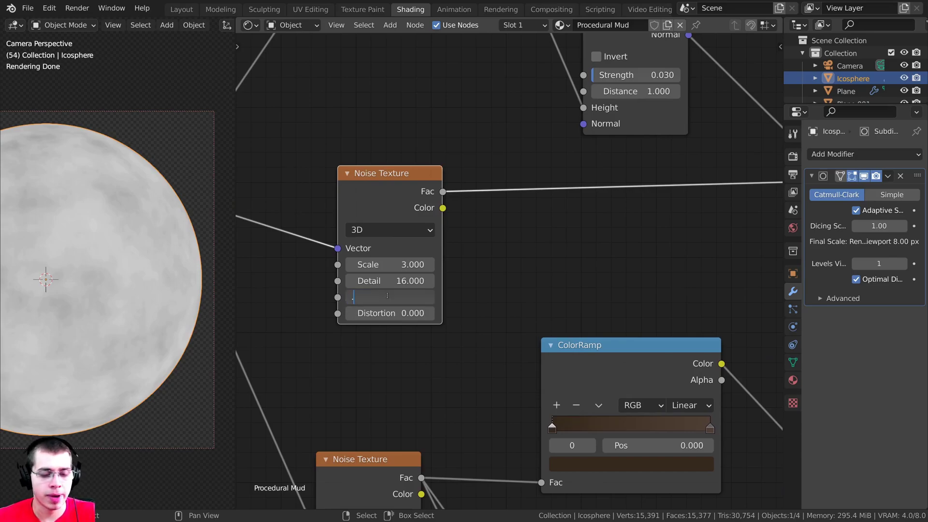
text(.5)
key(Return)
Insert a ColorRamp on the link leaving the middle Noise Texture's Fac output
scroll(320, 282, down, 3)
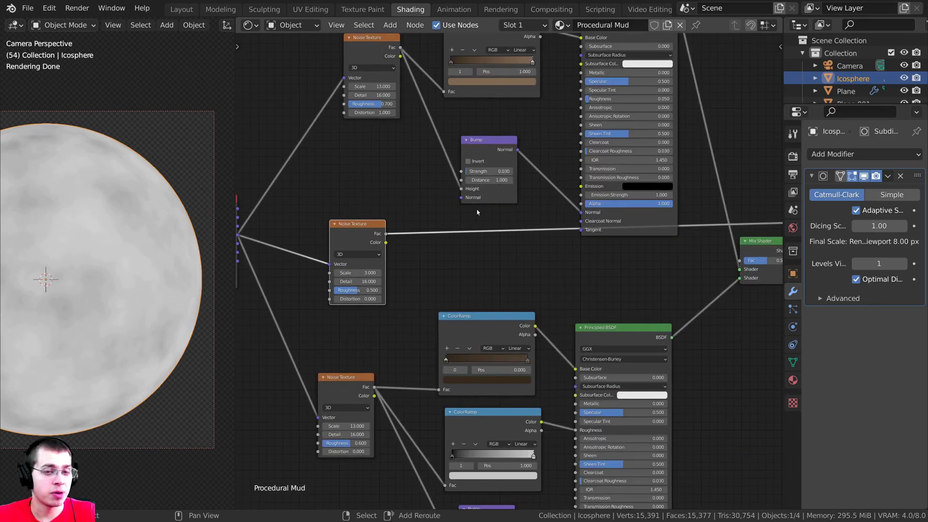
key(shift+a)
click(475, 209)
text(col)
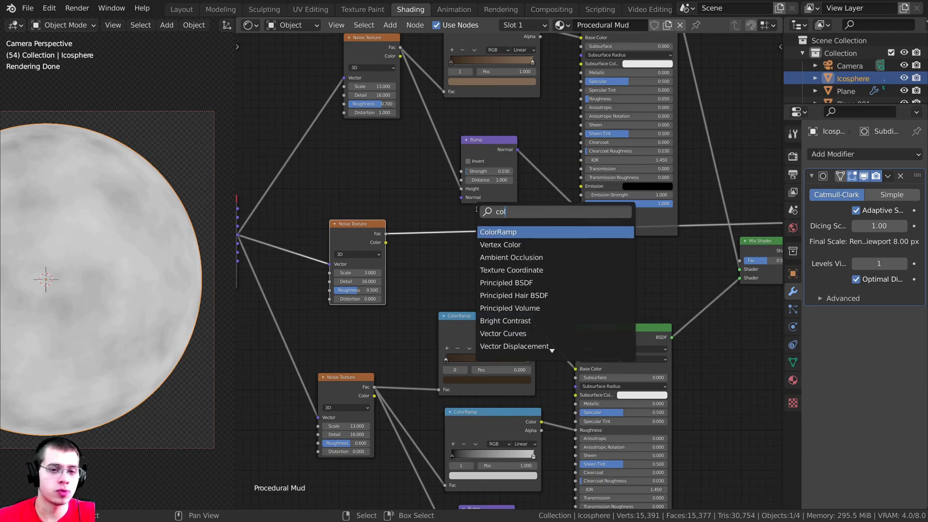
click(482, 232)
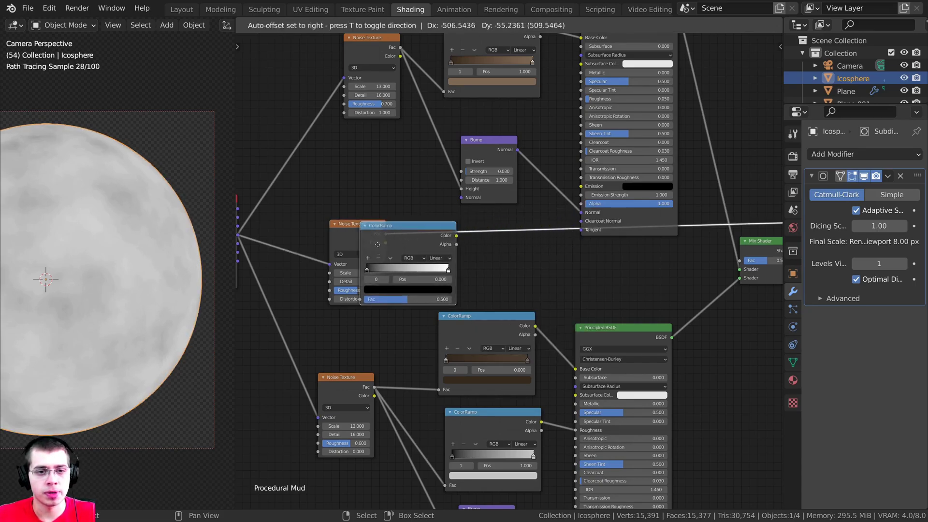
click(450, 240)
Tighten the new ColorRamp's contrast by moving the black stop to about 0.422 and the white stop to 0.544
scroll(417, 214, up, 3)
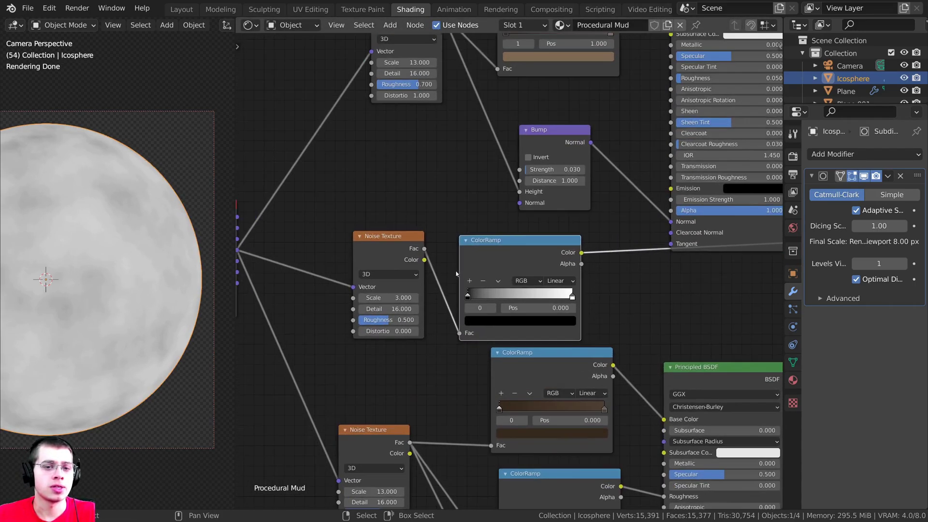
drag(446, 308, 511, 310)
drag(604, 309, 538, 309)
middle_drag(530, 320, 544, 312)
drag(552, 303, 527, 303)
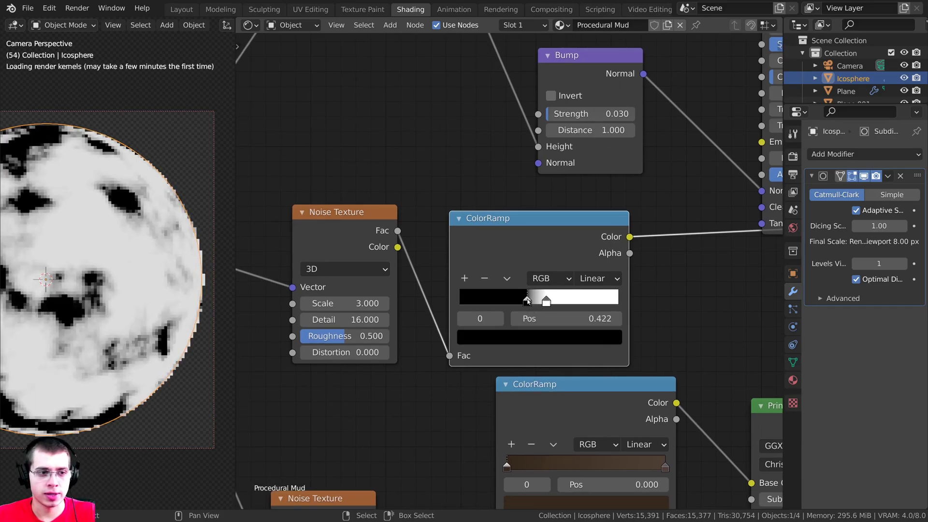
click(547, 303)
Link the black-and-white ColorRamp's Color to the Mix Shader's Fac and send the Mix Shader to the Material Output's Surface
scroll(338, 290, down, 3)
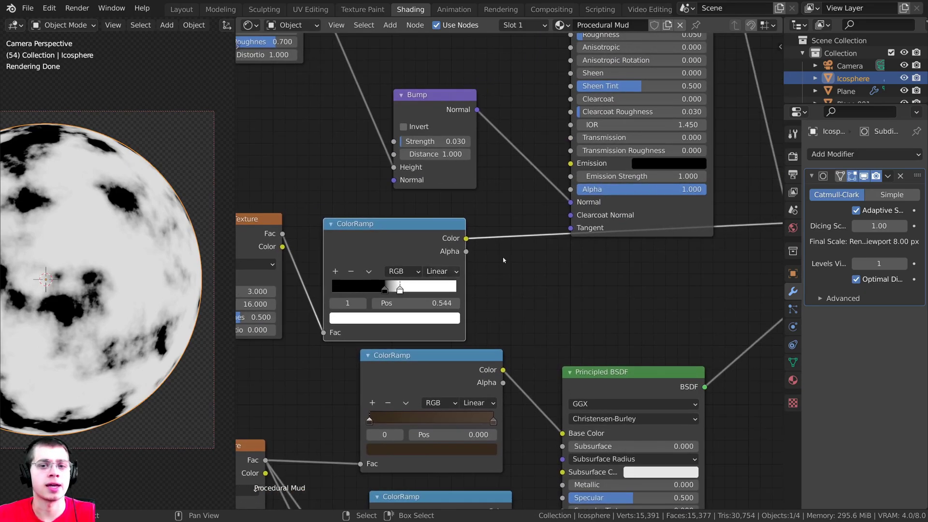
drag(370, 245, 616, 270)
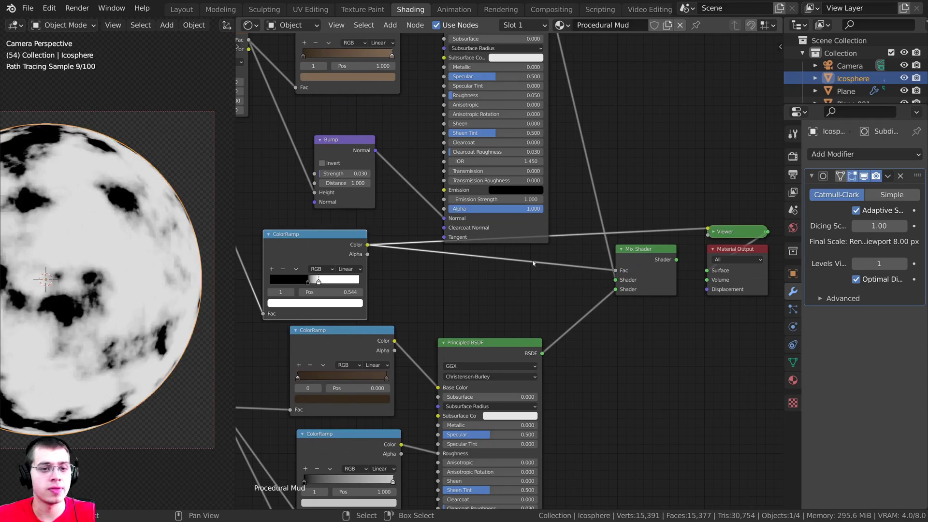
ctrl+shift+click(650, 254)
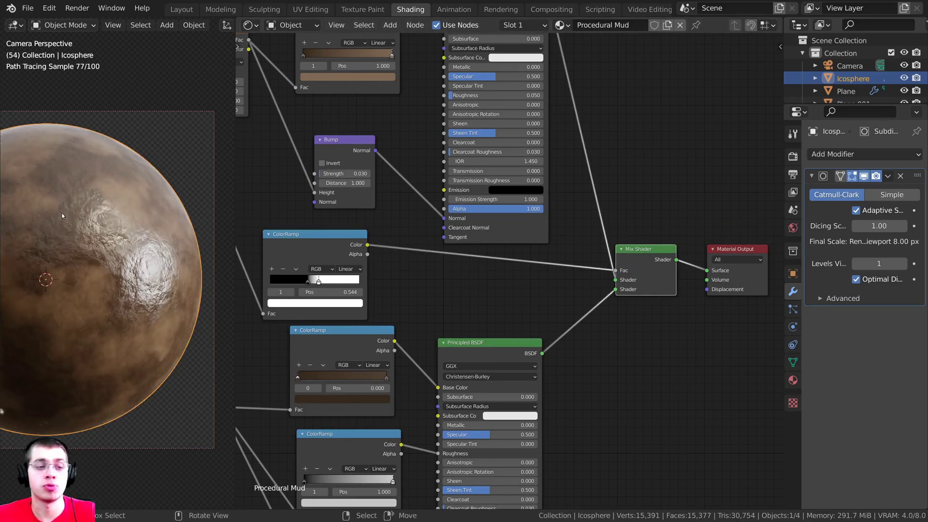
middle_drag(62, 213, 92, 220)
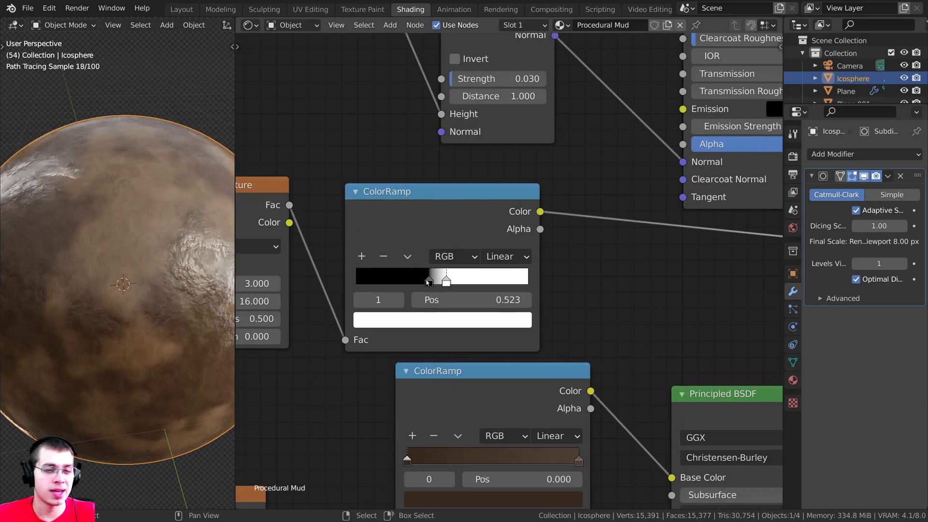
Shift the black-and-white ColorRamp's black stop slightly lower and move its white stop to 0.495
drag(427, 280, 423, 283)
scroll(437, 282, up, 1)
scroll(432, 282, up, 2)
click(420, 281)
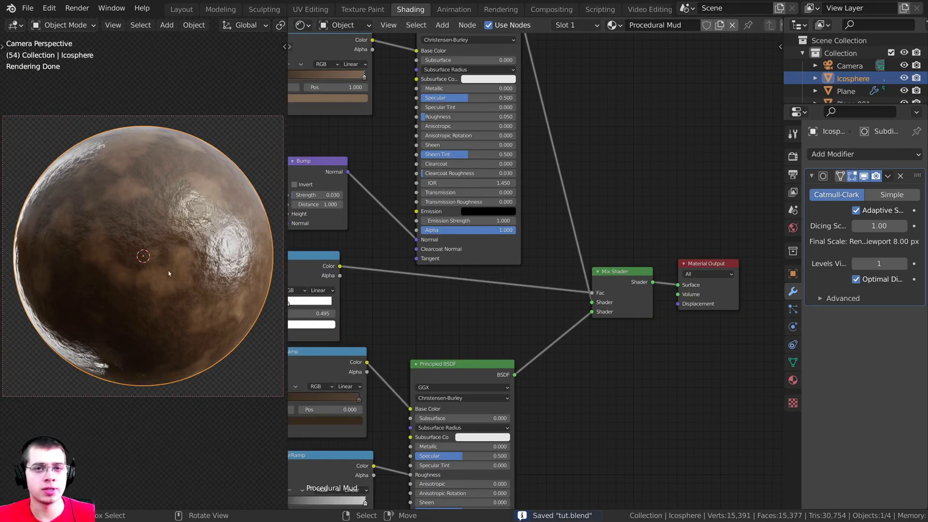
Add a Displacement node and place it below the lower Principled BSDF
scroll(430, 389, down, 6)
middle_drag(419, 397, 532, 251)
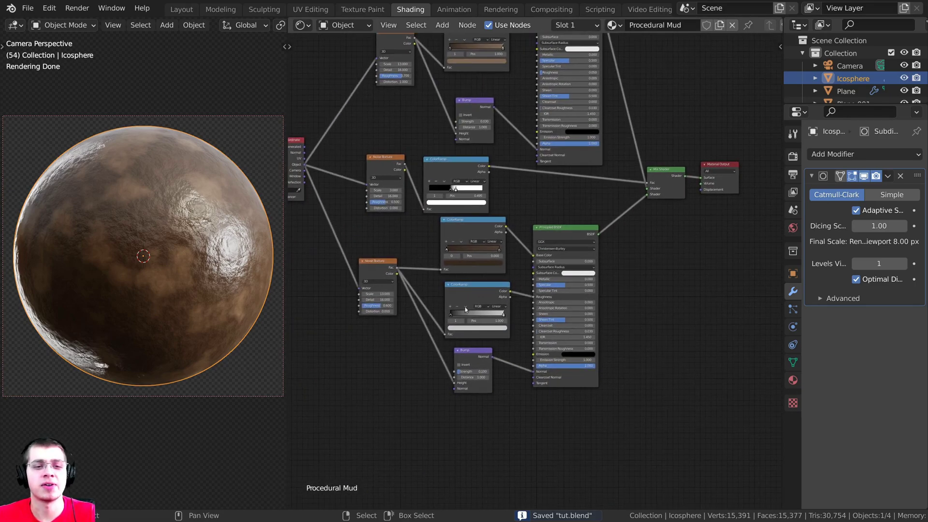
scroll(532, 252, up, 1)
key(shift+a)
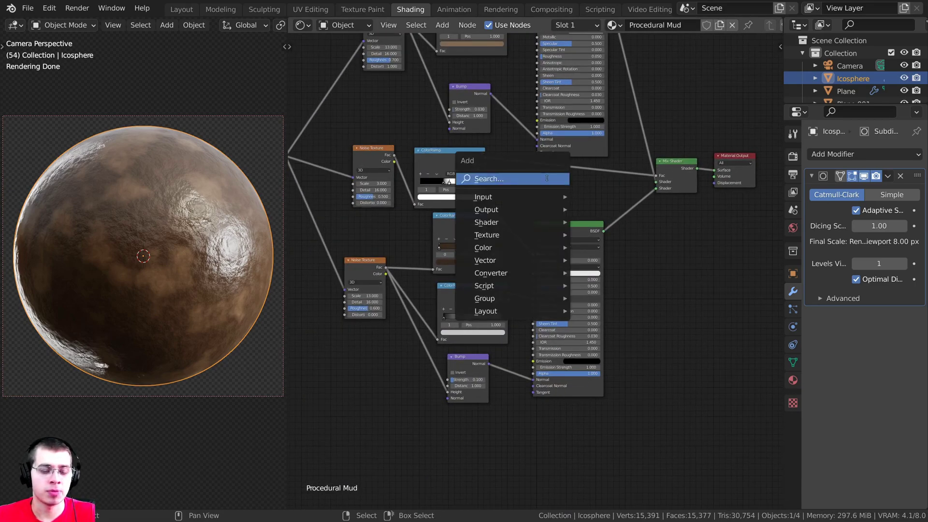
click(546, 177)
text(dis)
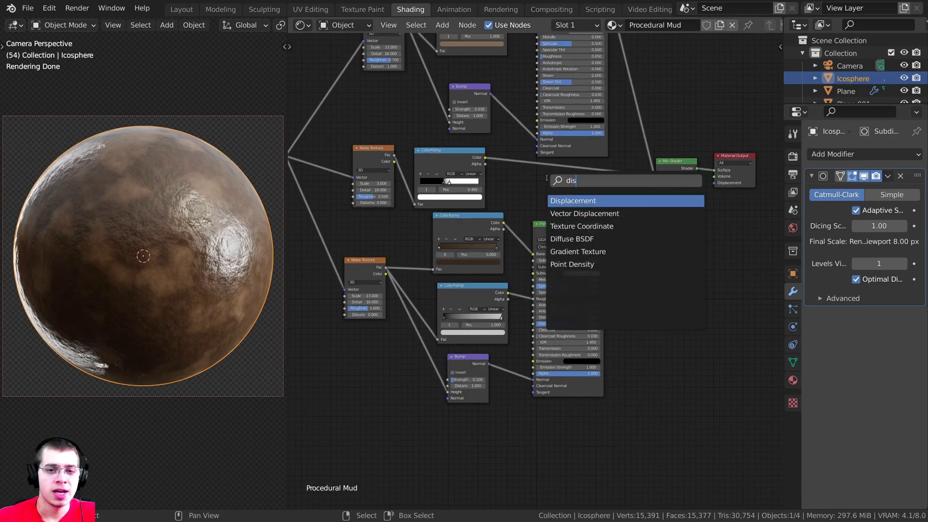
click(572, 200)
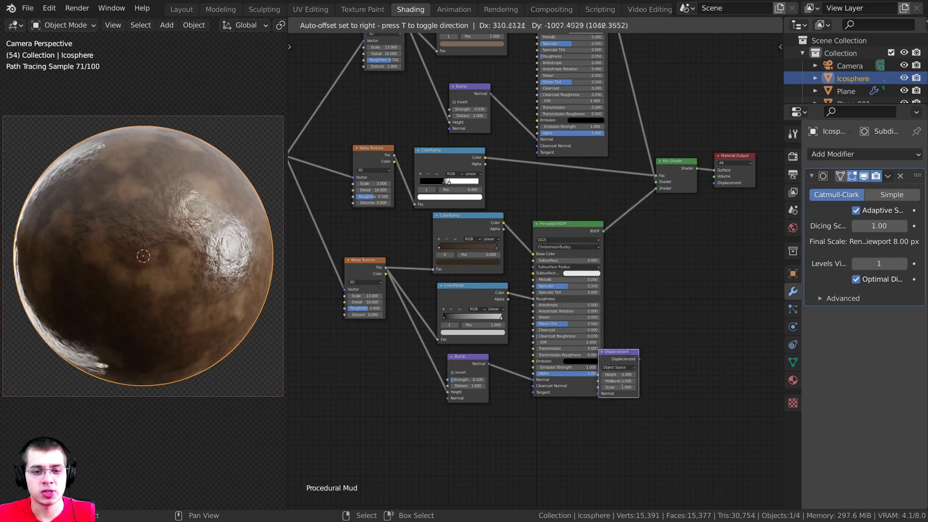
click(601, 417)
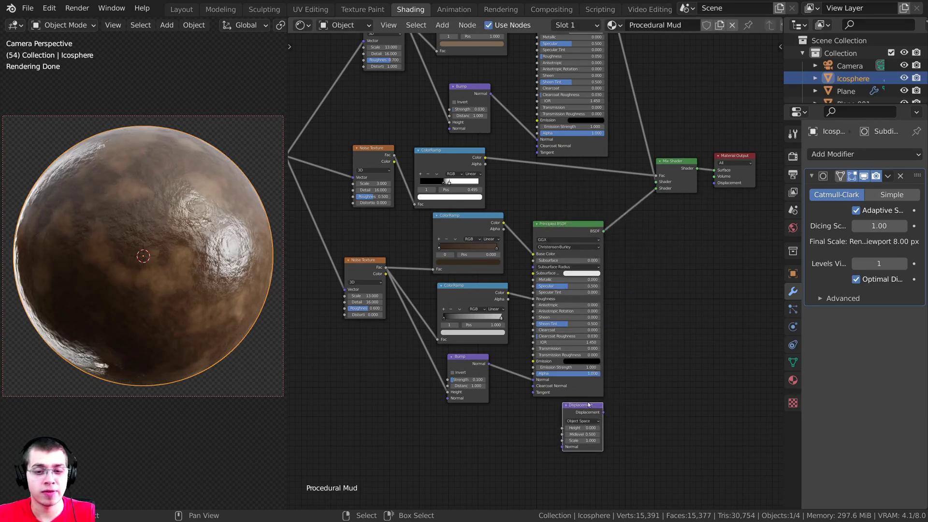
Link the Displacement node to the Material Output's Displacement input and the lower Noise Texture's Fac to its Height
scroll(547, 381, up, 1)
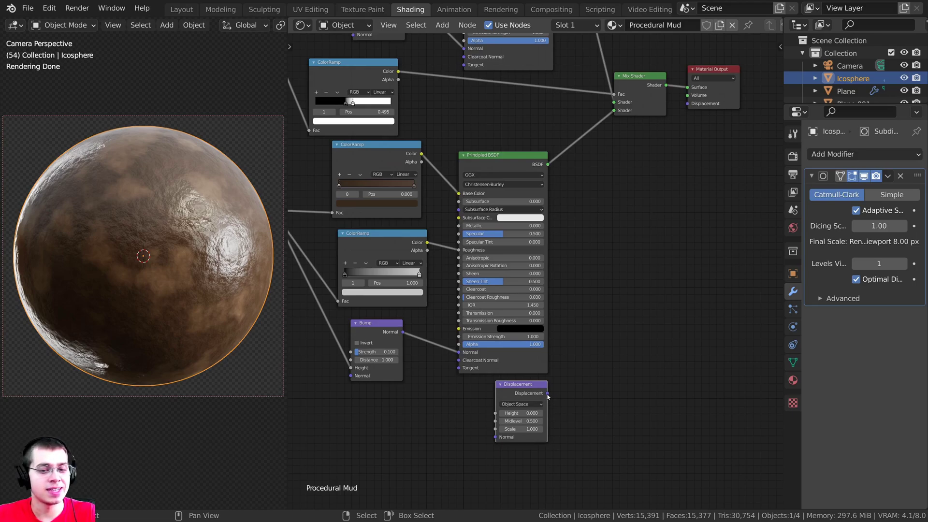
drag(548, 396, 687, 103)
middle_drag(539, 275, 702, 242)
drag(410, 176, 406, 194)
middle_drag(407, 193, 361, 190)
drag(363, 186, 596, 374)
middle_drag(556, 357, 535, 350)
middle_drag(423, 342, 557, 332)
Set the Displacement node's Midlevel to 0 and its Scale to 0.04
scroll(518, 313, up, 3)
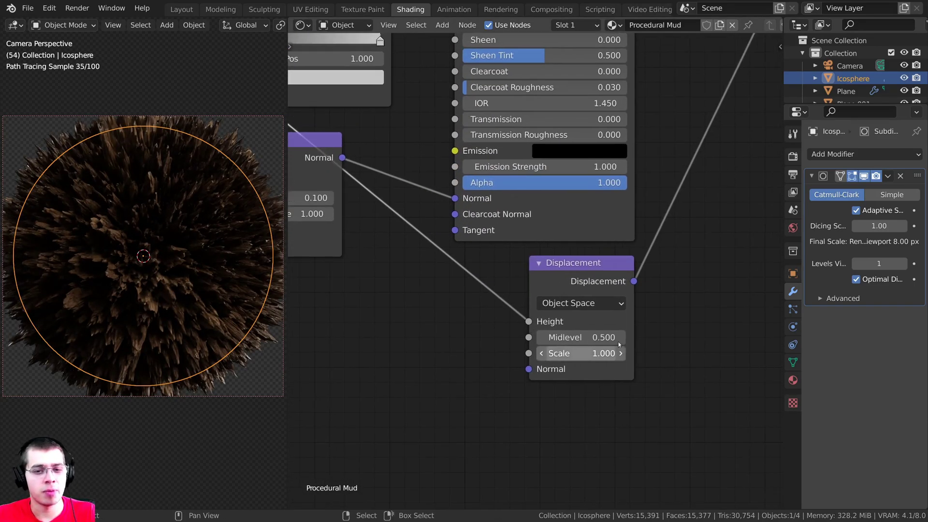
click(571, 337)
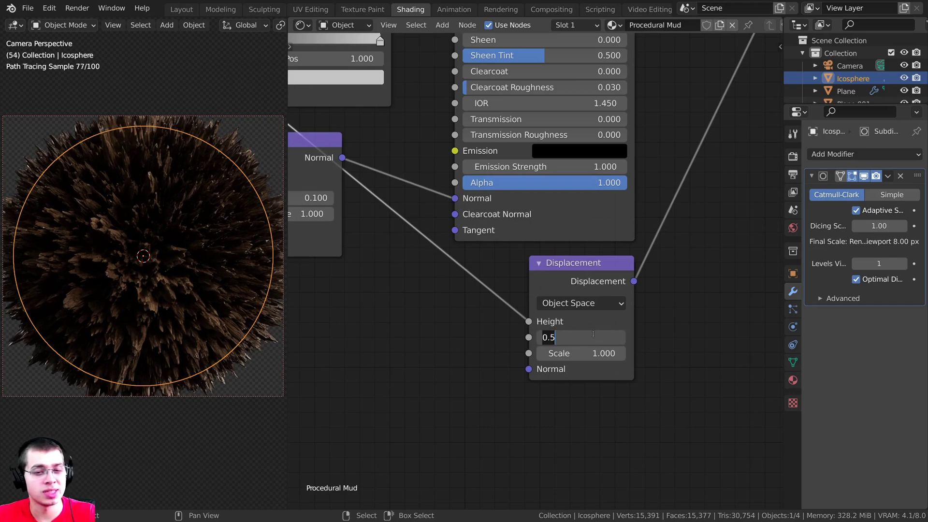
text(0)
key(Return)
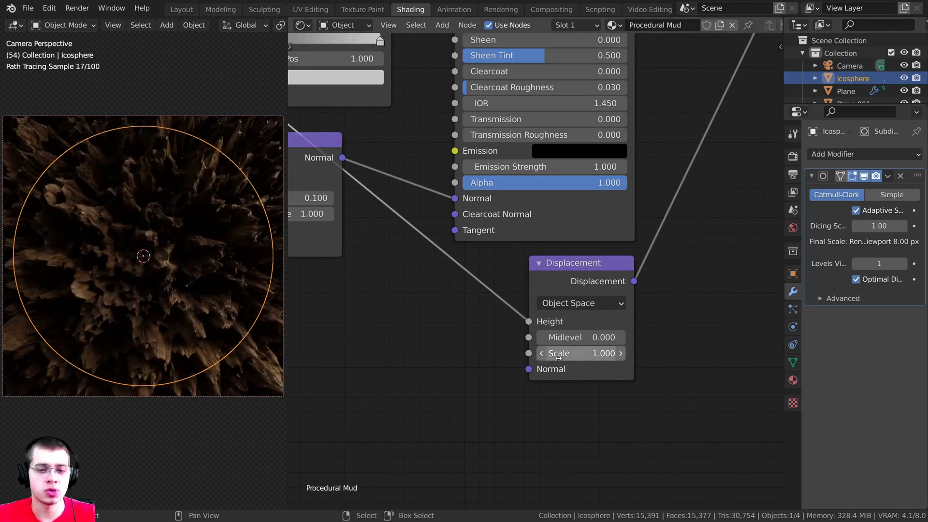
middle_drag(558, 357, 501, 345)
click(501, 344)
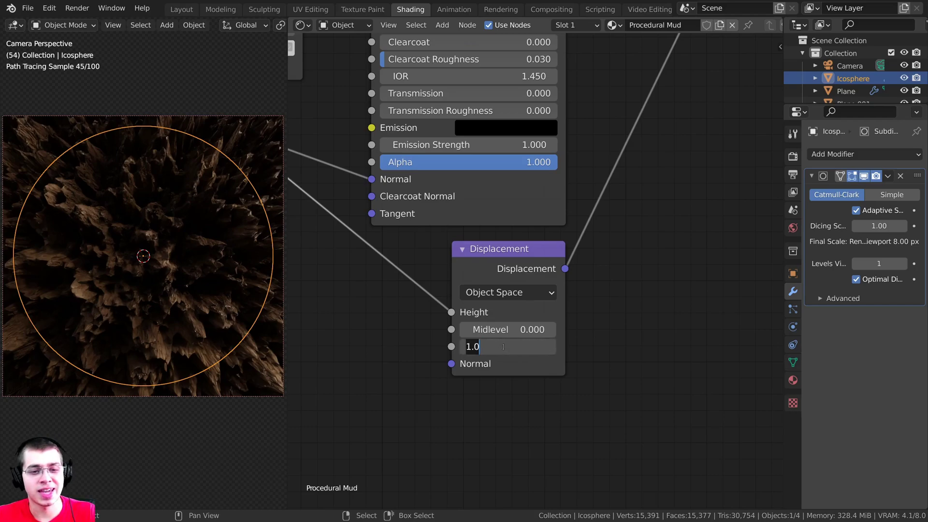
text(.)
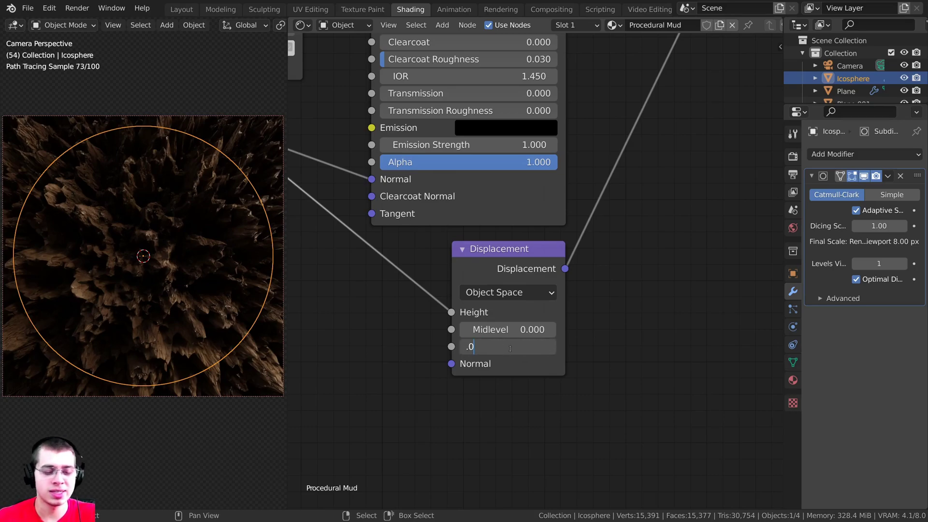
text(04)
key(Return)
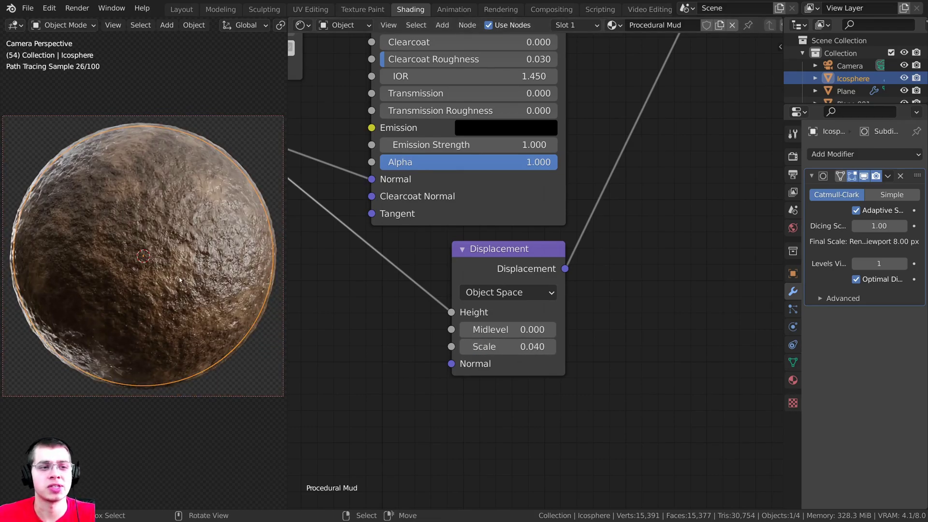
Insert a MixRGB node on the link between the lower Noise Texture's Fac and the Displacement node's Height
scroll(156, 257, up, 1)
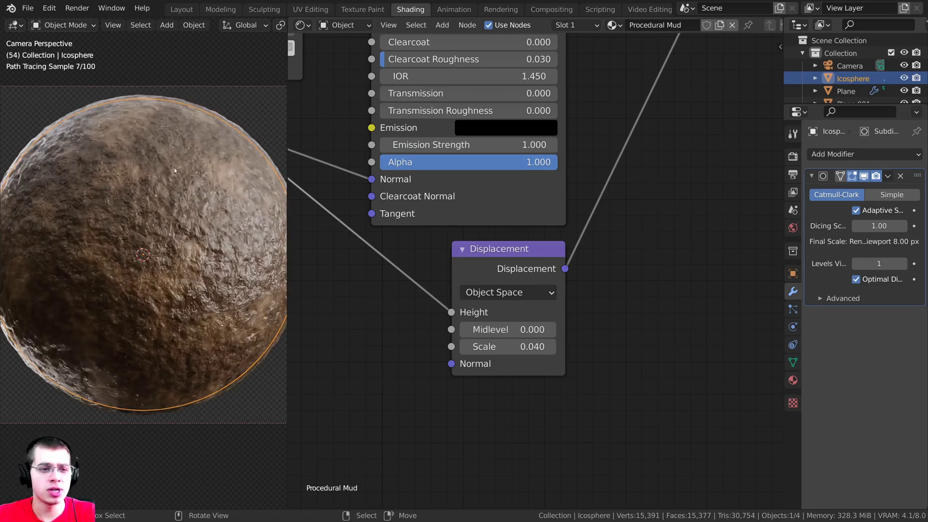
key(alt+a)
middle_drag(186, 187, 166, 249)
scroll(166, 250, up, 2)
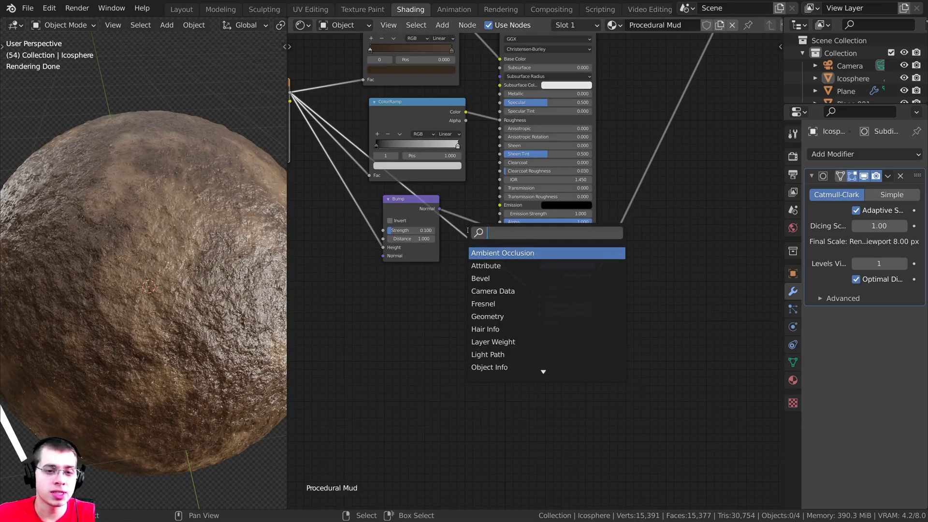
text(mix)
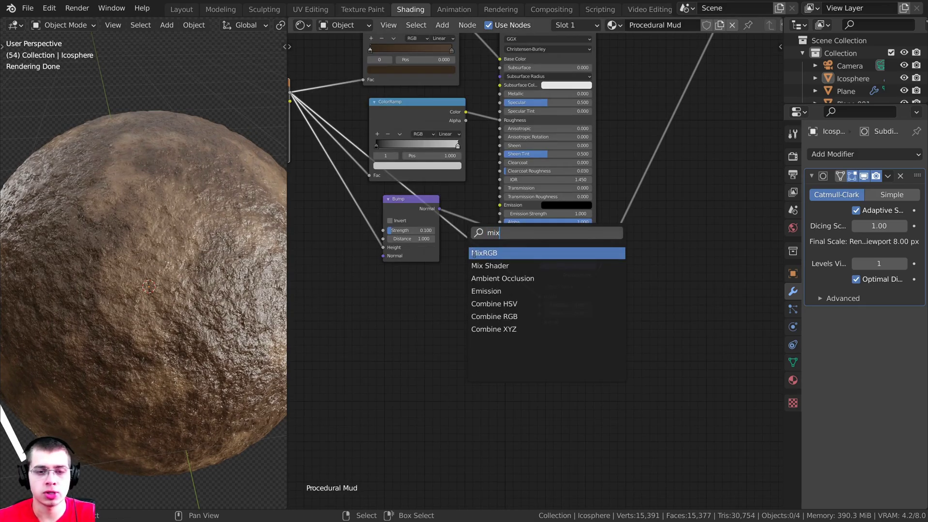
click(483, 252)
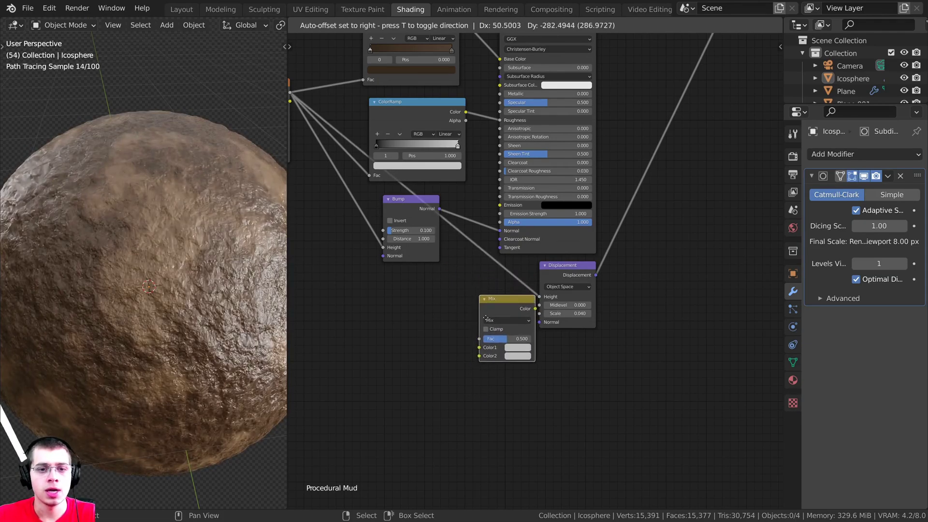
click(483, 288)
drag(494, 281, 498, 283)
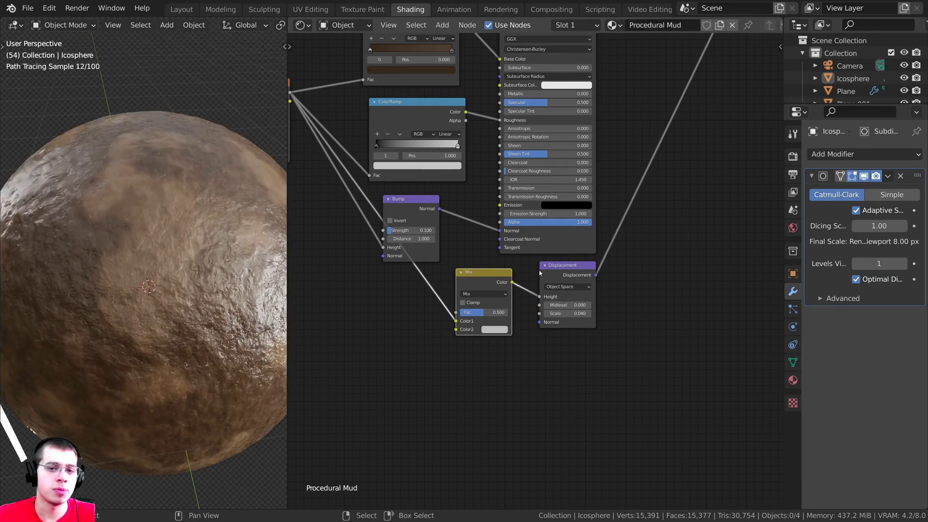
drag(550, 267, 548, 274)
Link the black-and-white ColorRamp's Color output to the Fac of the MixRGB node feeding the displacement
middle_drag(405, 297, 476, 303)
scroll(342, 104, up, 1)
click(337, 97)
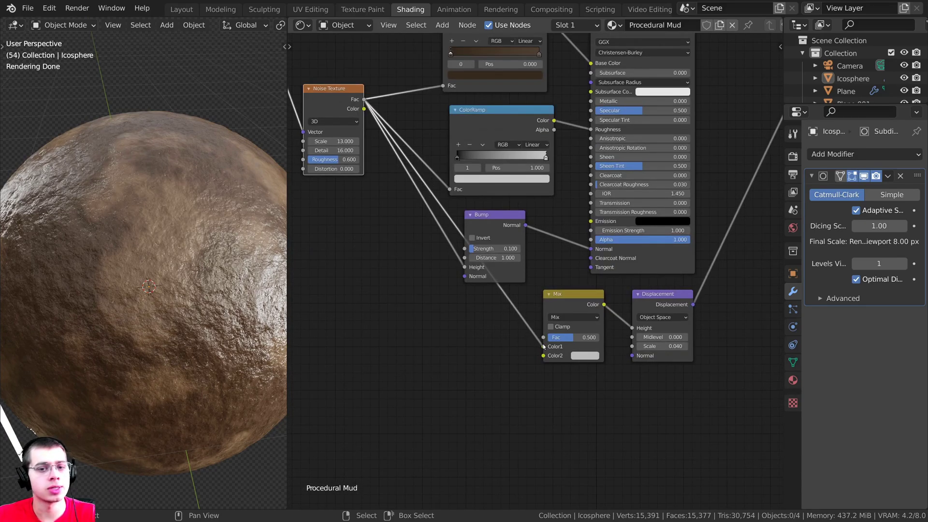
scroll(537, 309, down, 3)
middle_drag(482, 146, 499, 183)
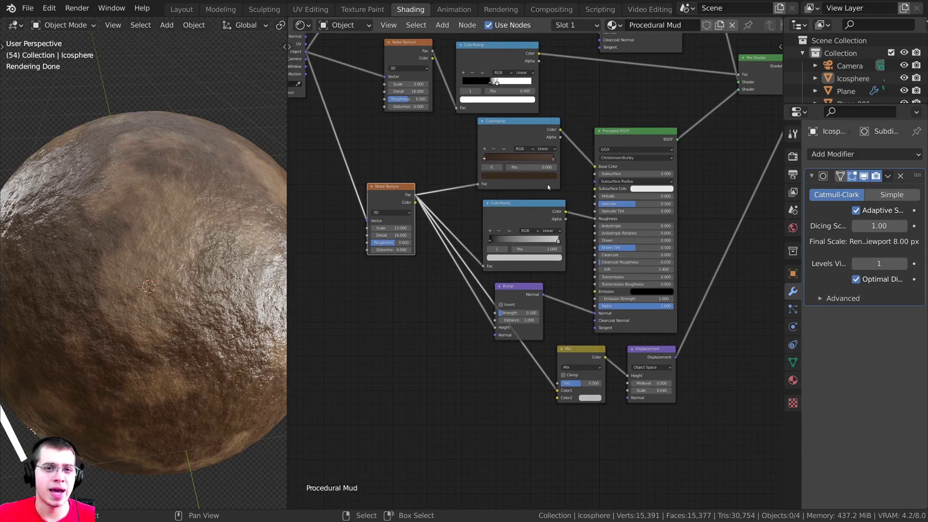
middle_drag(522, 145, 526, 145)
scroll(515, 73, up, 1)
middle_drag(515, 73, 506, 141)
drag(510, 126, 468, 124)
scroll(512, 140, down, 1)
middle_drag(513, 140, 536, 72)
scroll(524, 114, down, 1)
scroll(543, 111, up, 1)
scroll(536, 72, up, 1)
drag(532, 50, 553, 414)
Set the MixRGB node's Color2 to black and check the displaced sphere from the camera view
scroll(551, 410, up, 4)
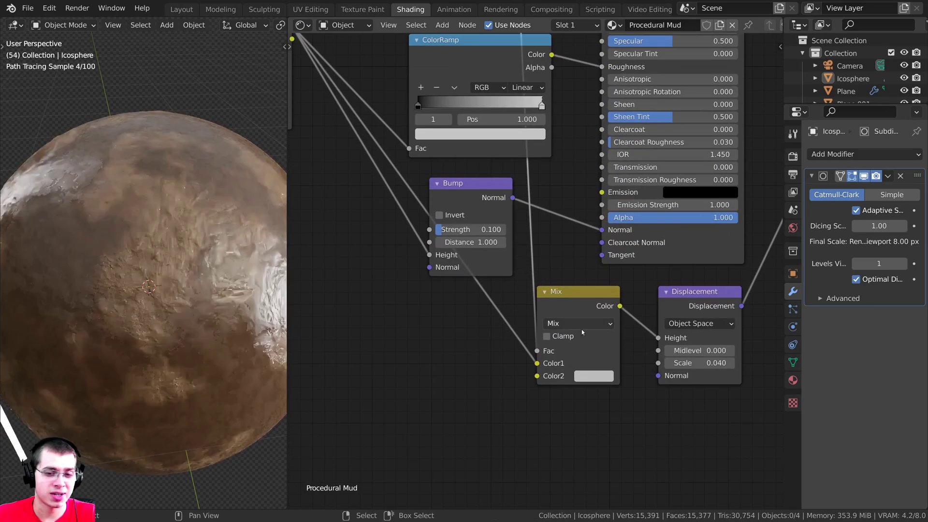
middle_drag(533, 394, 514, 386)
click(602, 417)
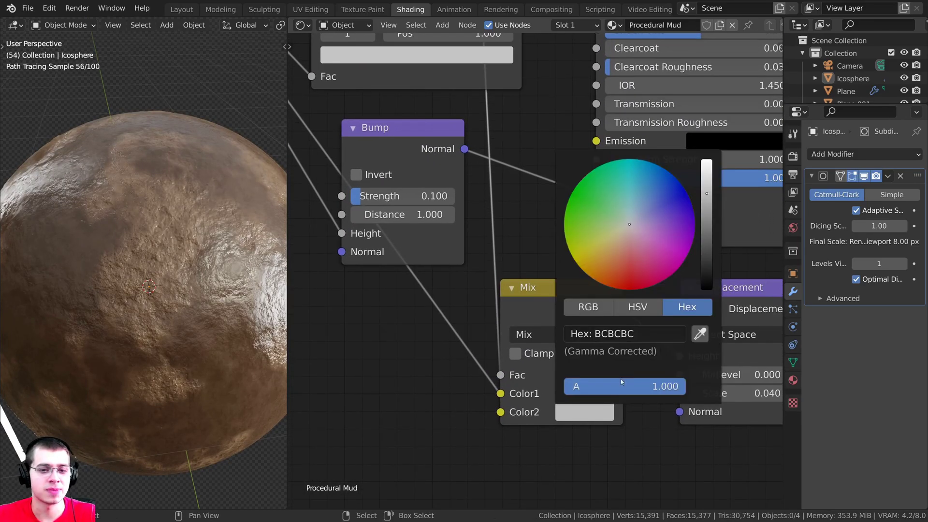
drag(709, 213, 708, 289)
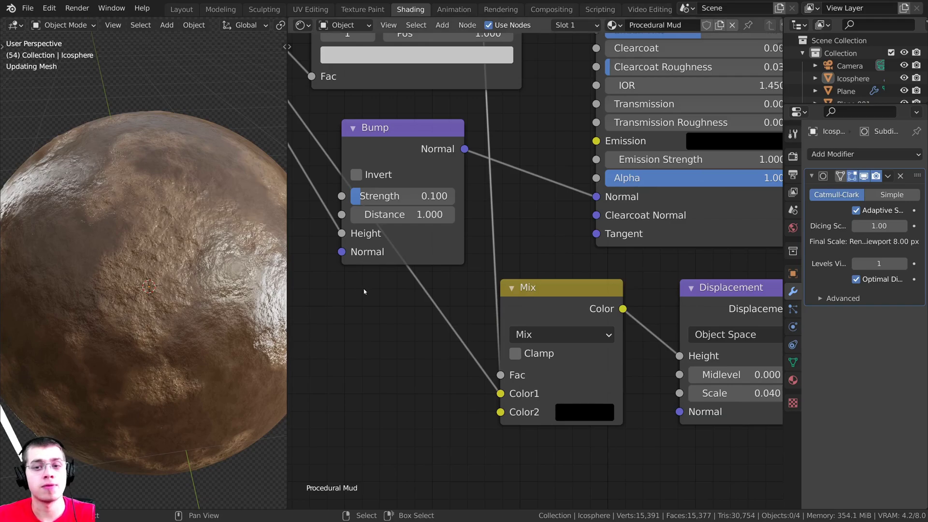
key(KP_0)
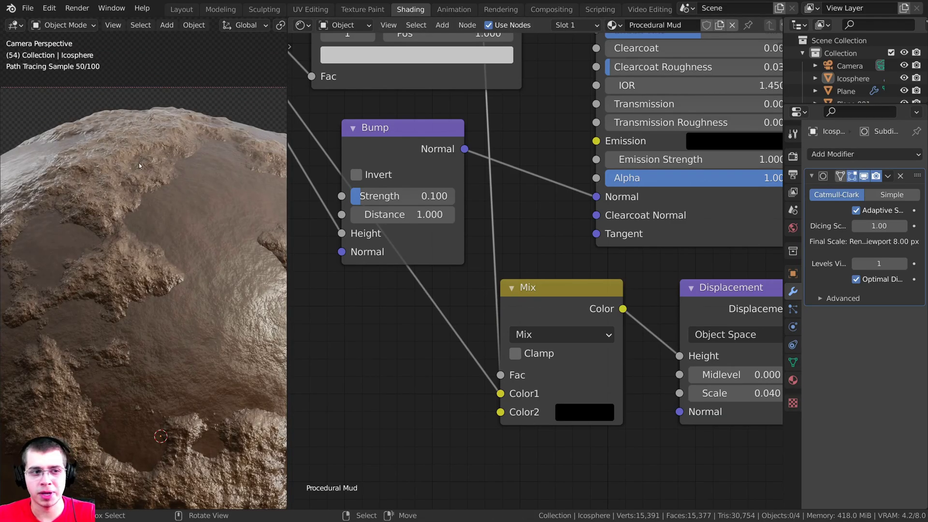
scroll(210, 251, down, 1)
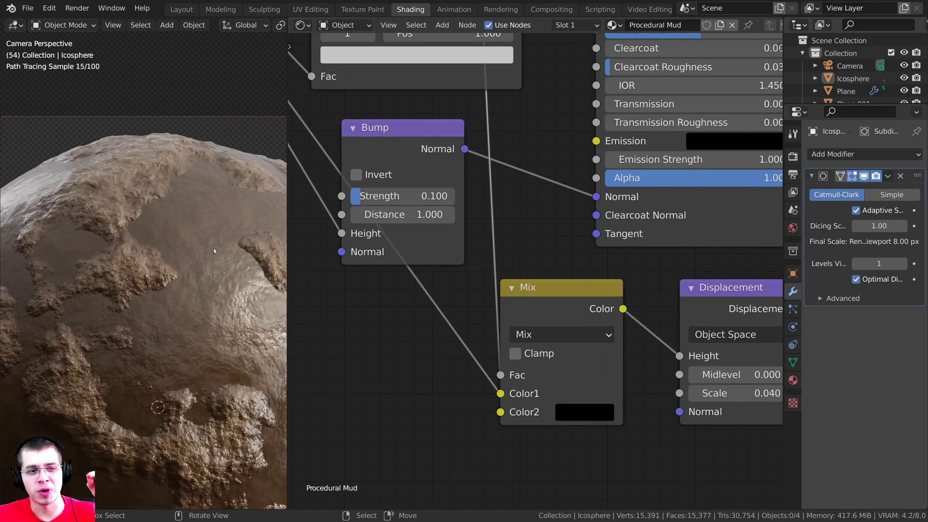
Insert an Invert node on the link from the black-and-white ColorRamp into the MixRGB node's Fac
scroll(541, 269, down, 3)
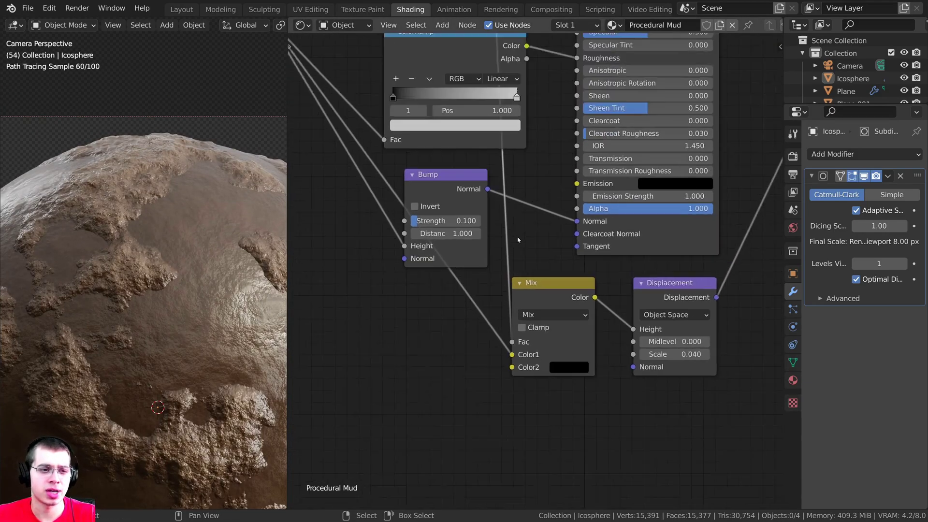
scroll(542, 269, down, 1)
key(shift+a)
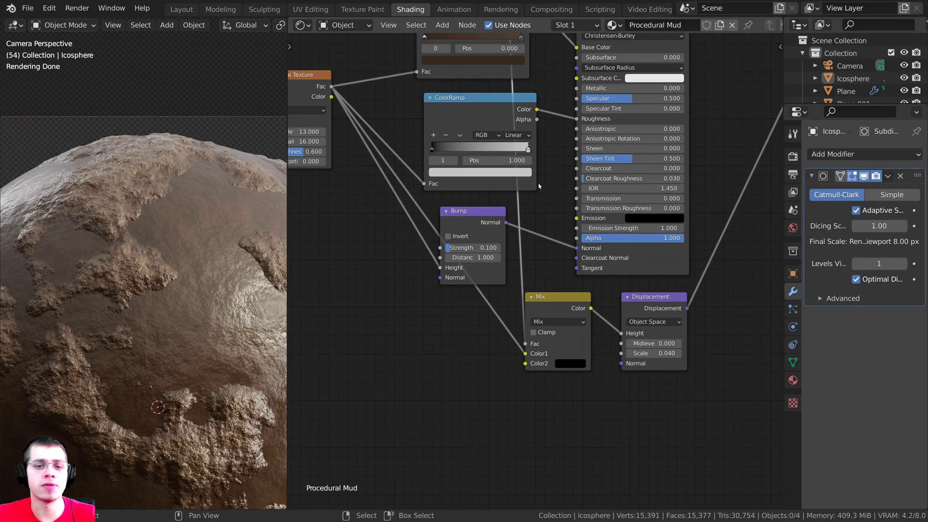
click(538, 184)
text(i)
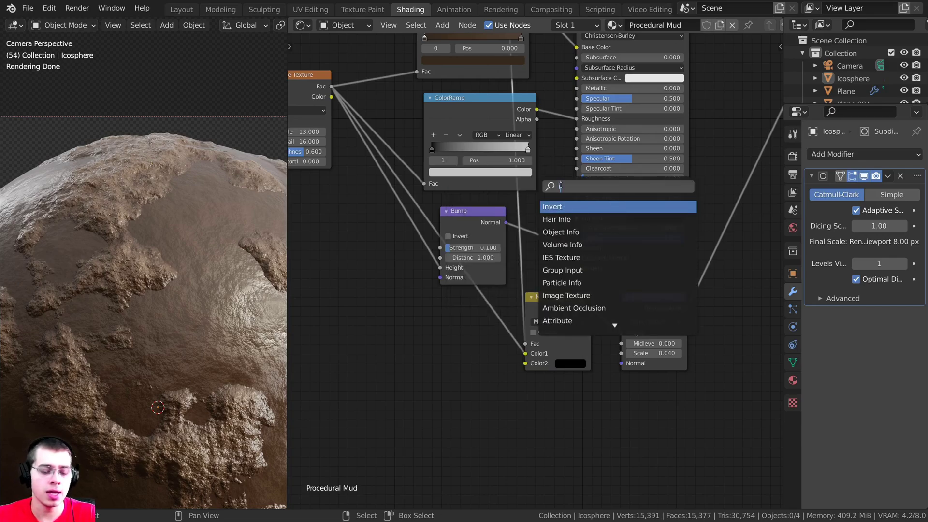
text(n)
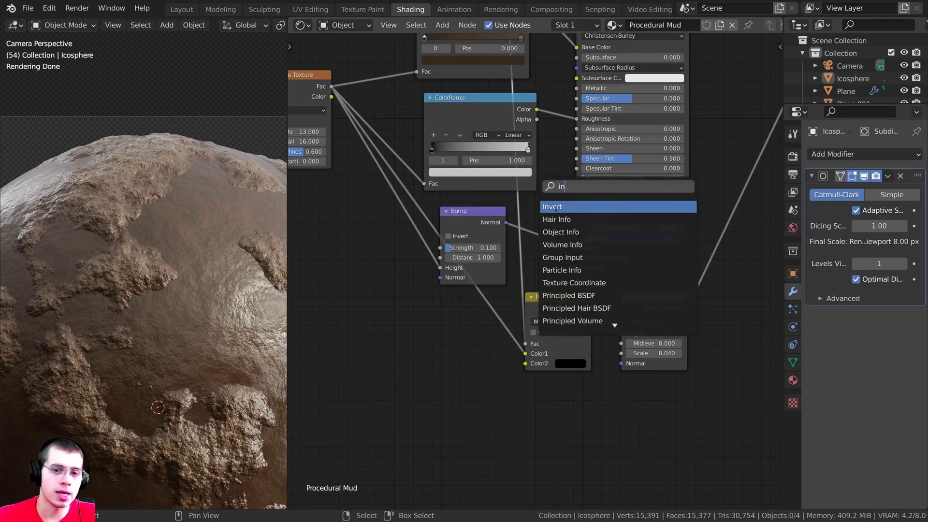
click(556, 207)
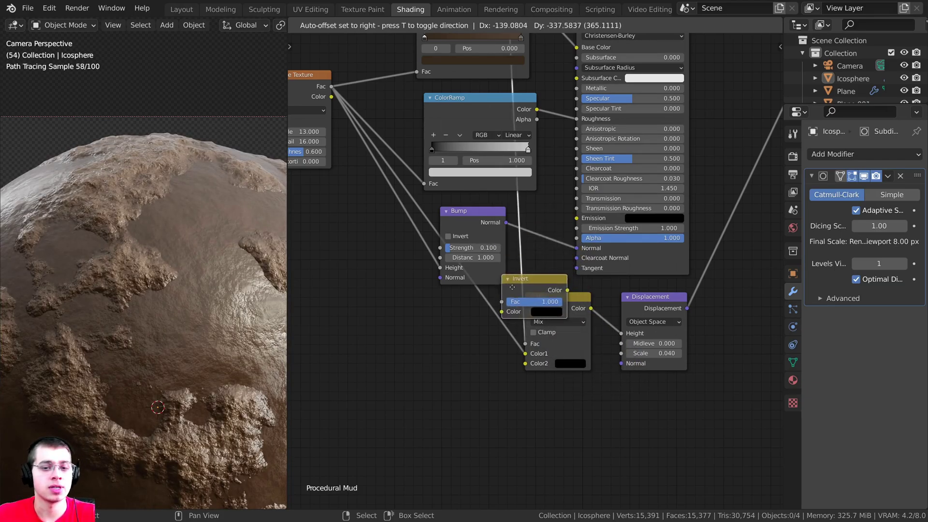
click(551, 272)
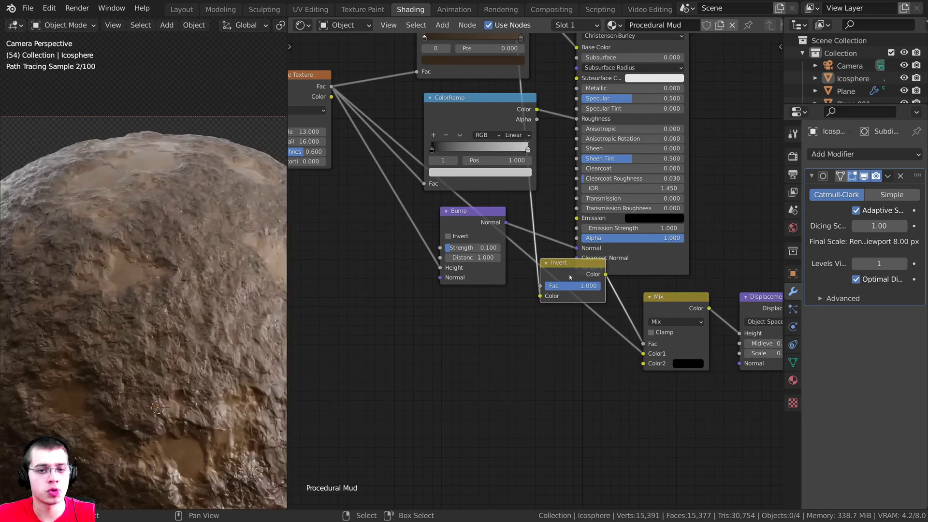
Move the Mix and Displacement nodes closer to the Invert node and examine the sphere's displaced surface up close
scroll(570, 277, down, 3)
click(472, 52)
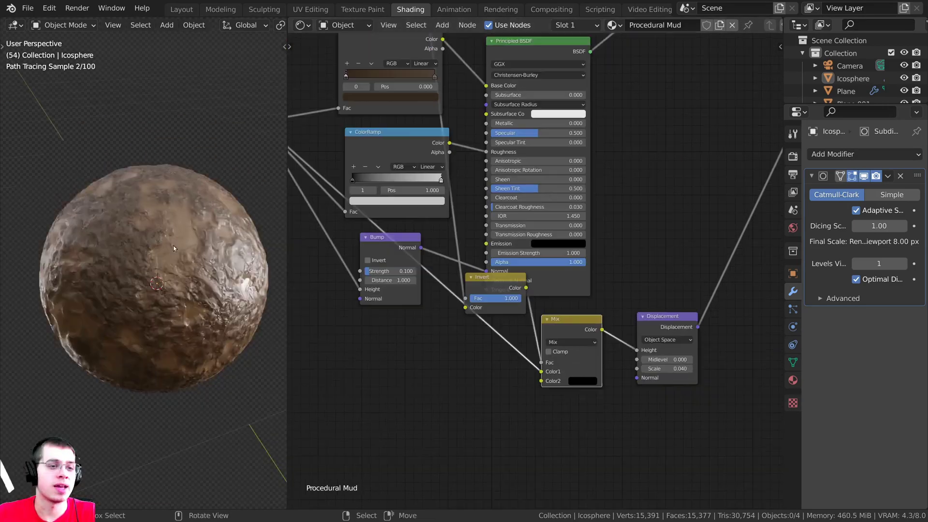
scroll(179, 193, up, 4)
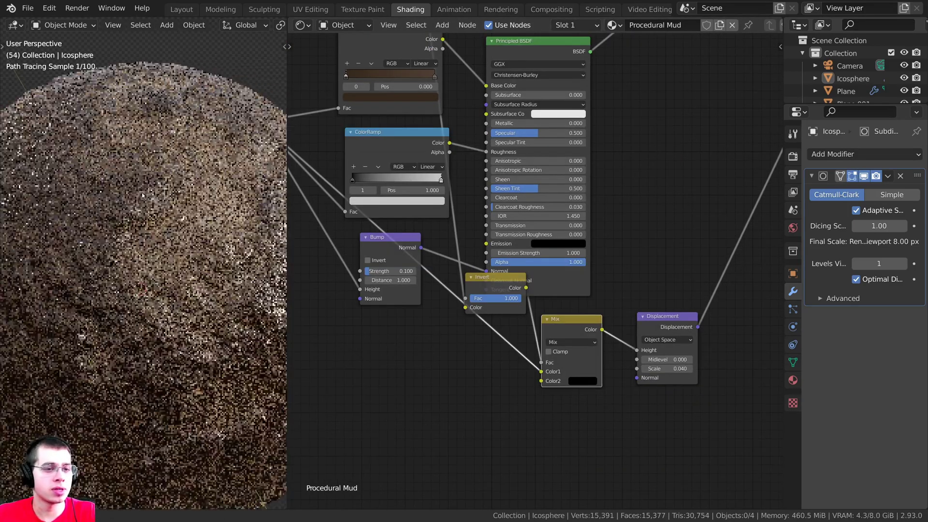